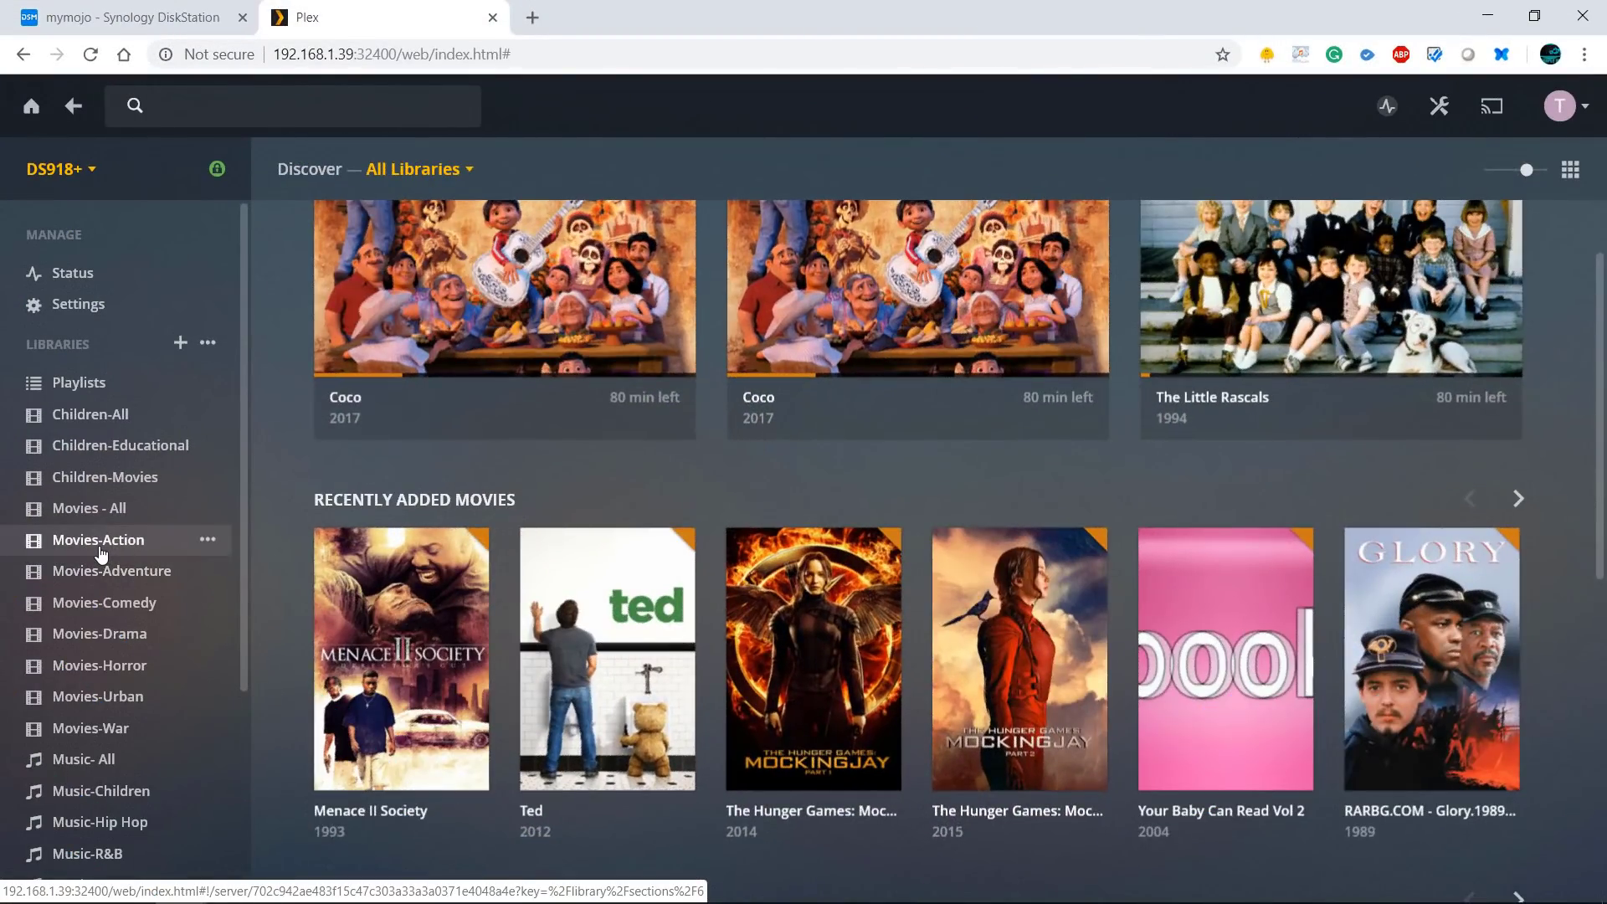
Browse the Plex Movies-Action and Movies-Comedy libraries, then exit full-screen Live View and expand Patrol.
click(100, 544)
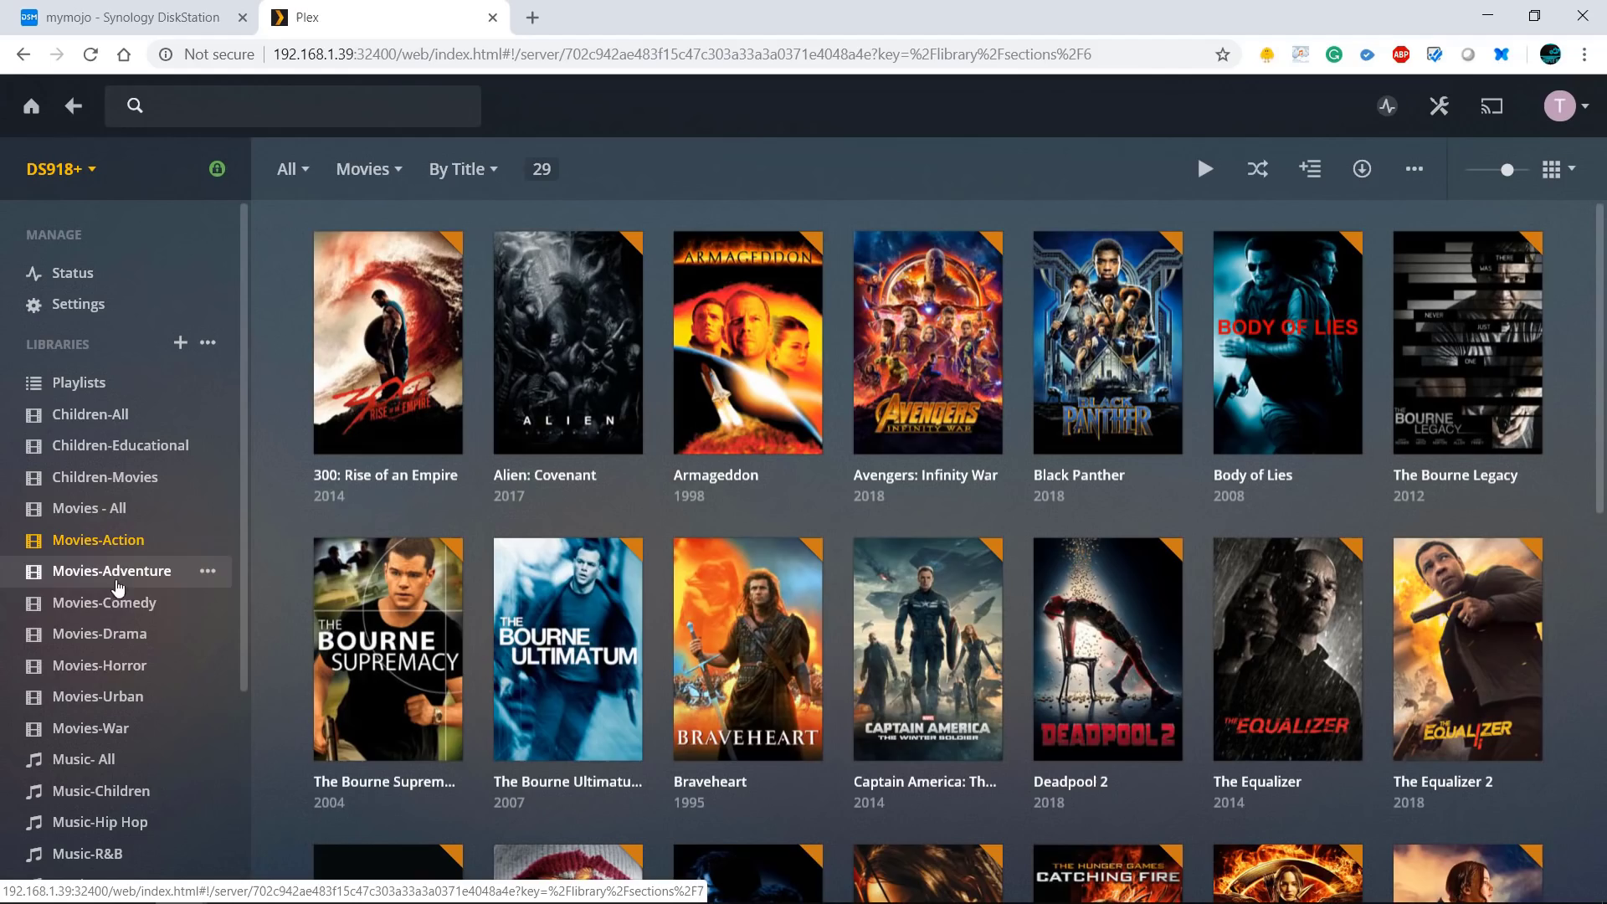
click(115, 603)
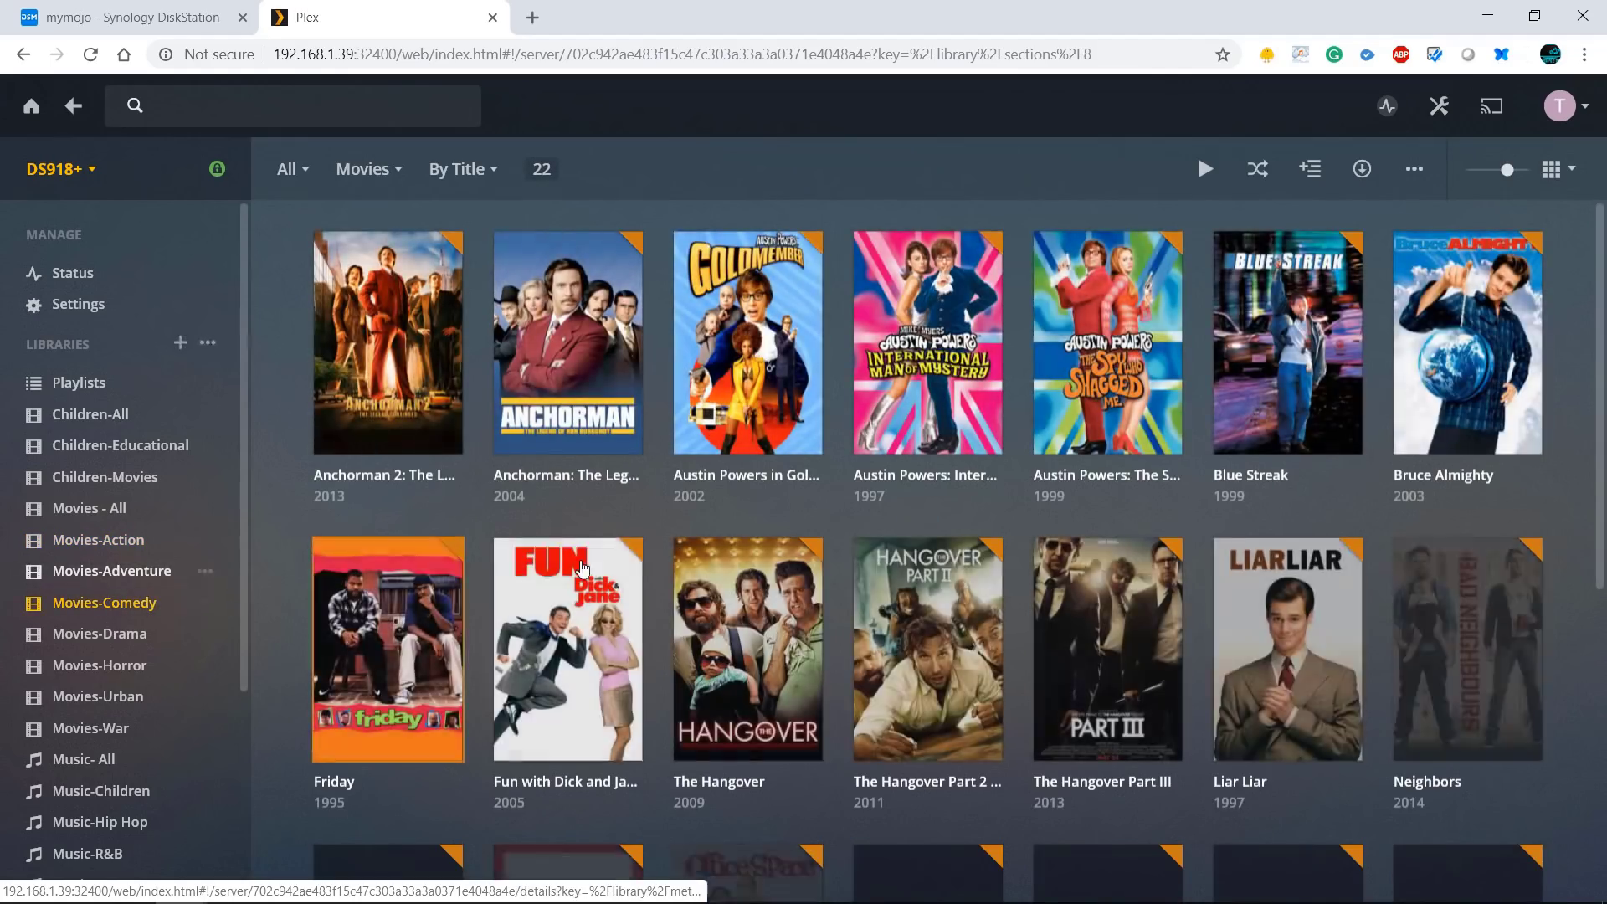
scroll(583, 569, down, 5)
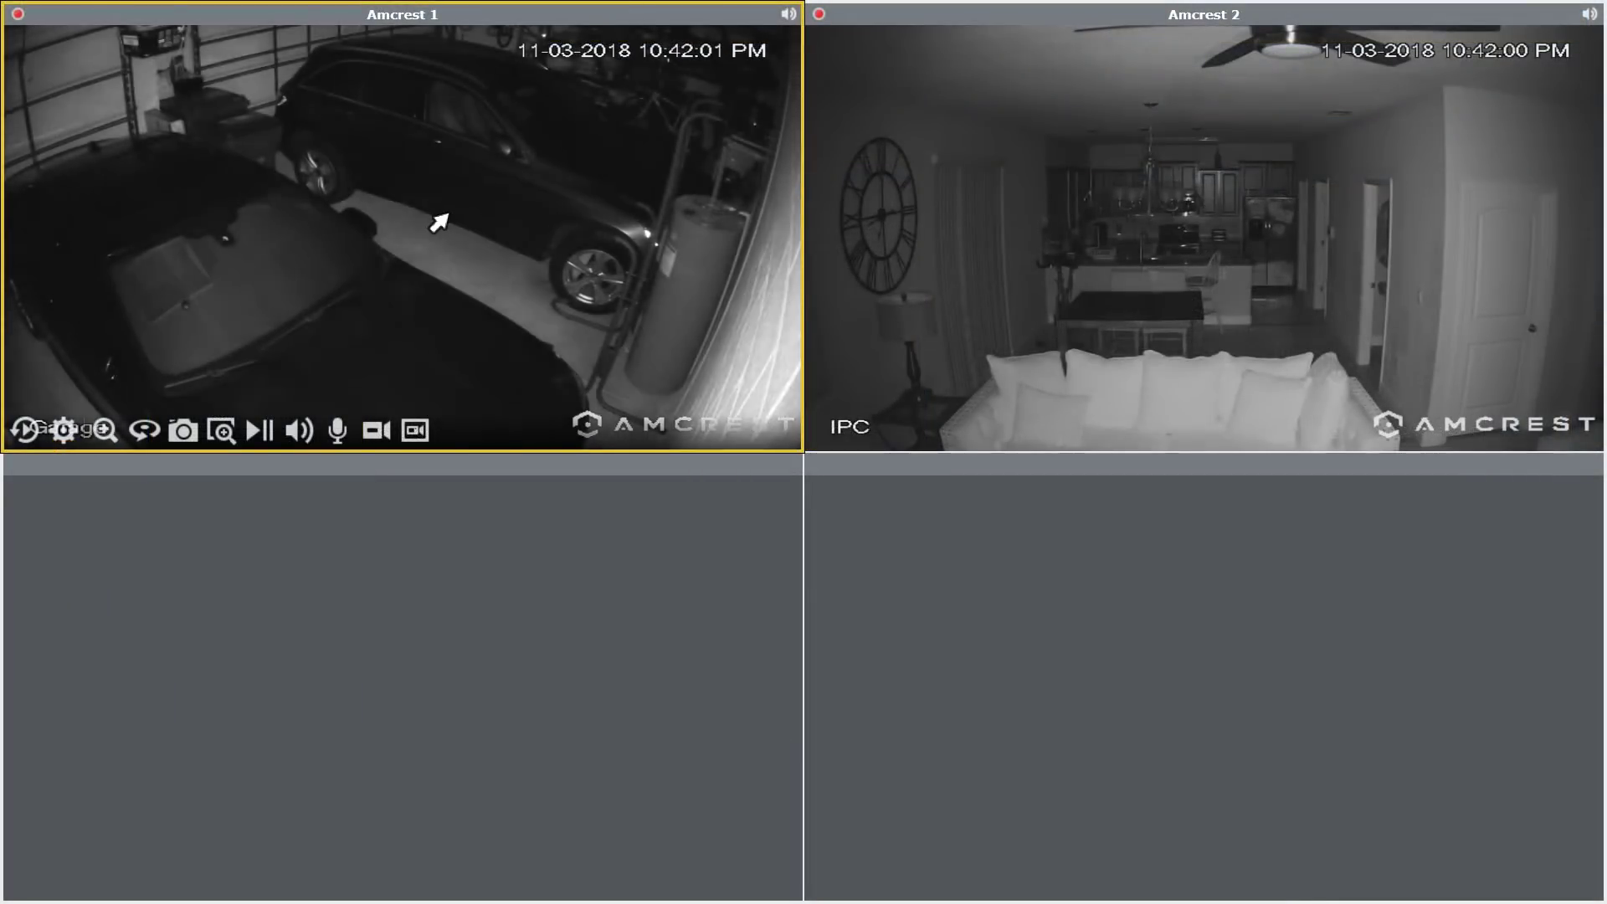
key(Escape)
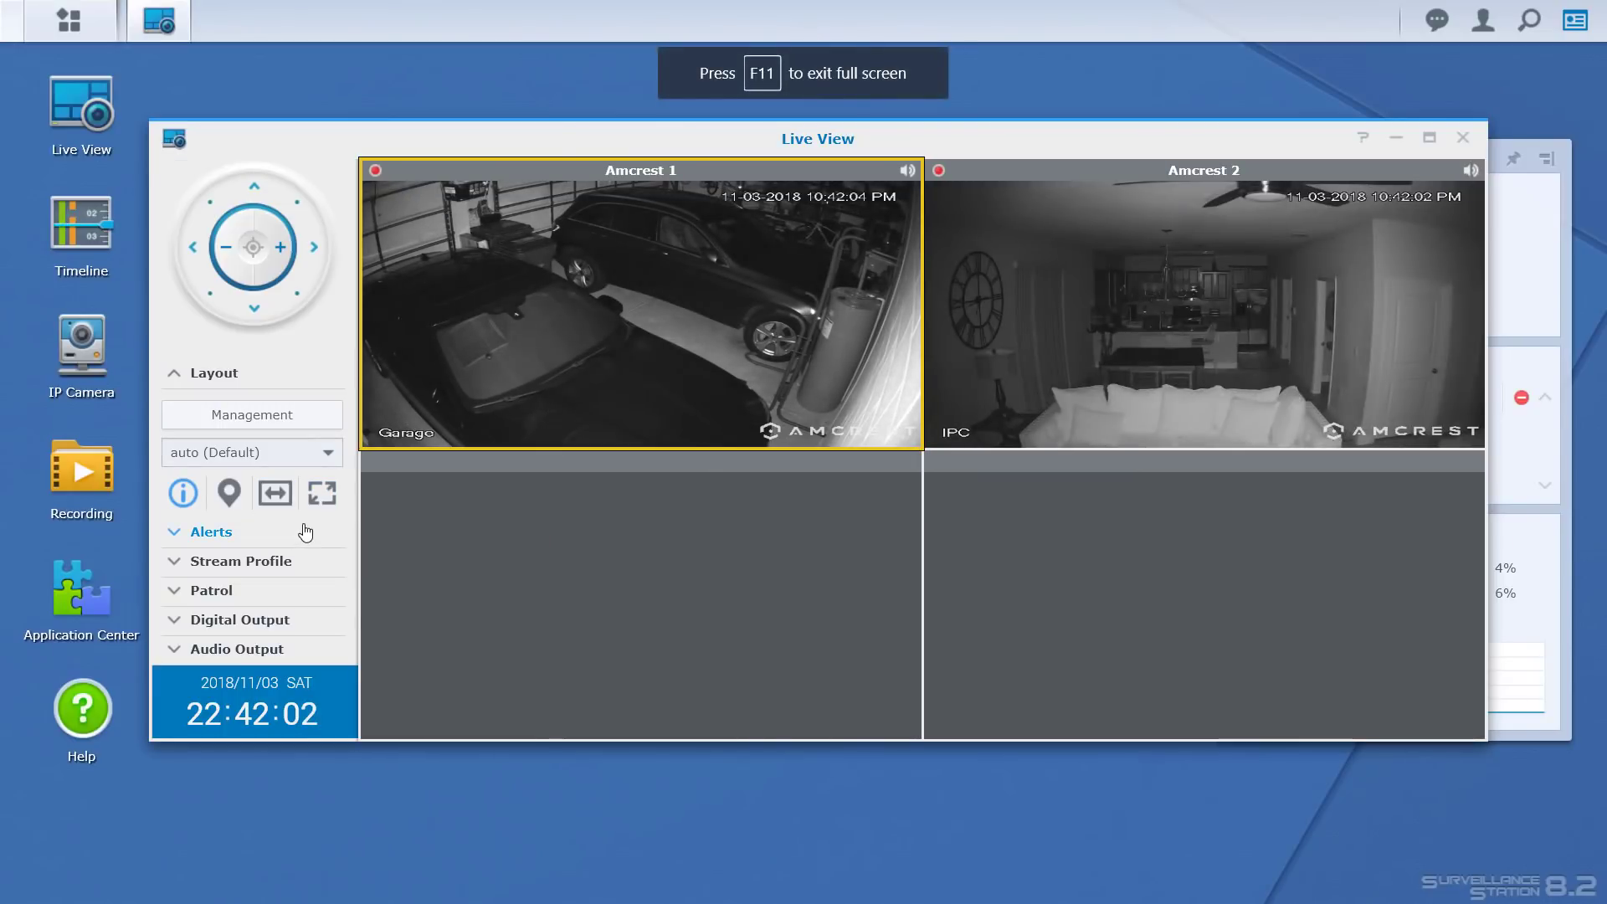
click(185, 599)
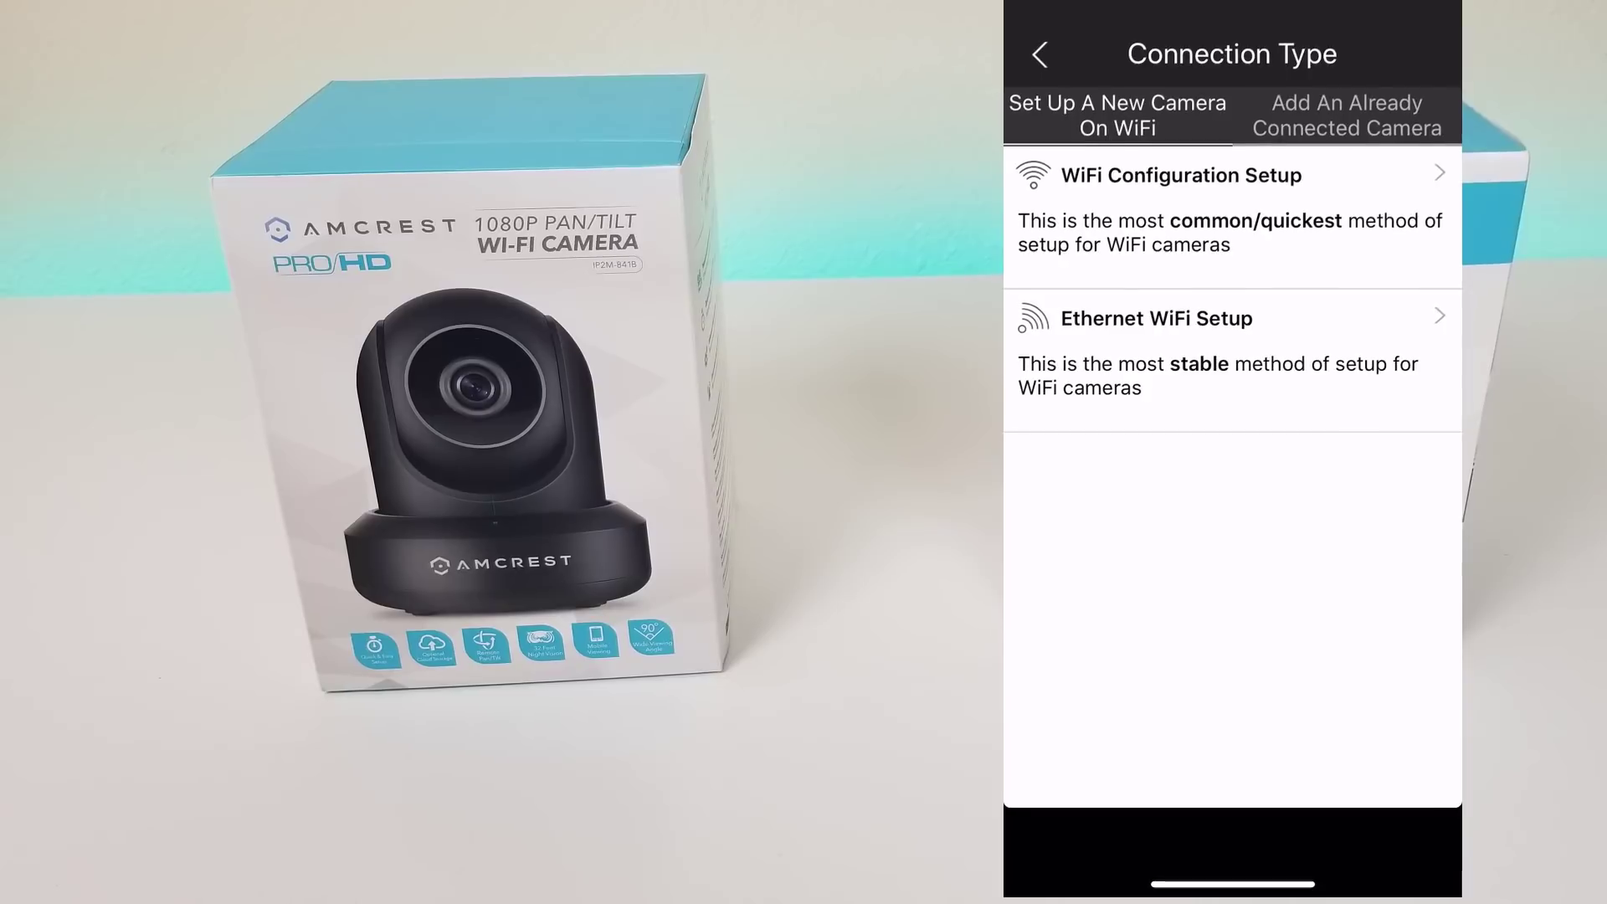
Choose WiFi Configuration setup, name the camera Amcrest, and begin entering the WiFi password.
click(1230, 213)
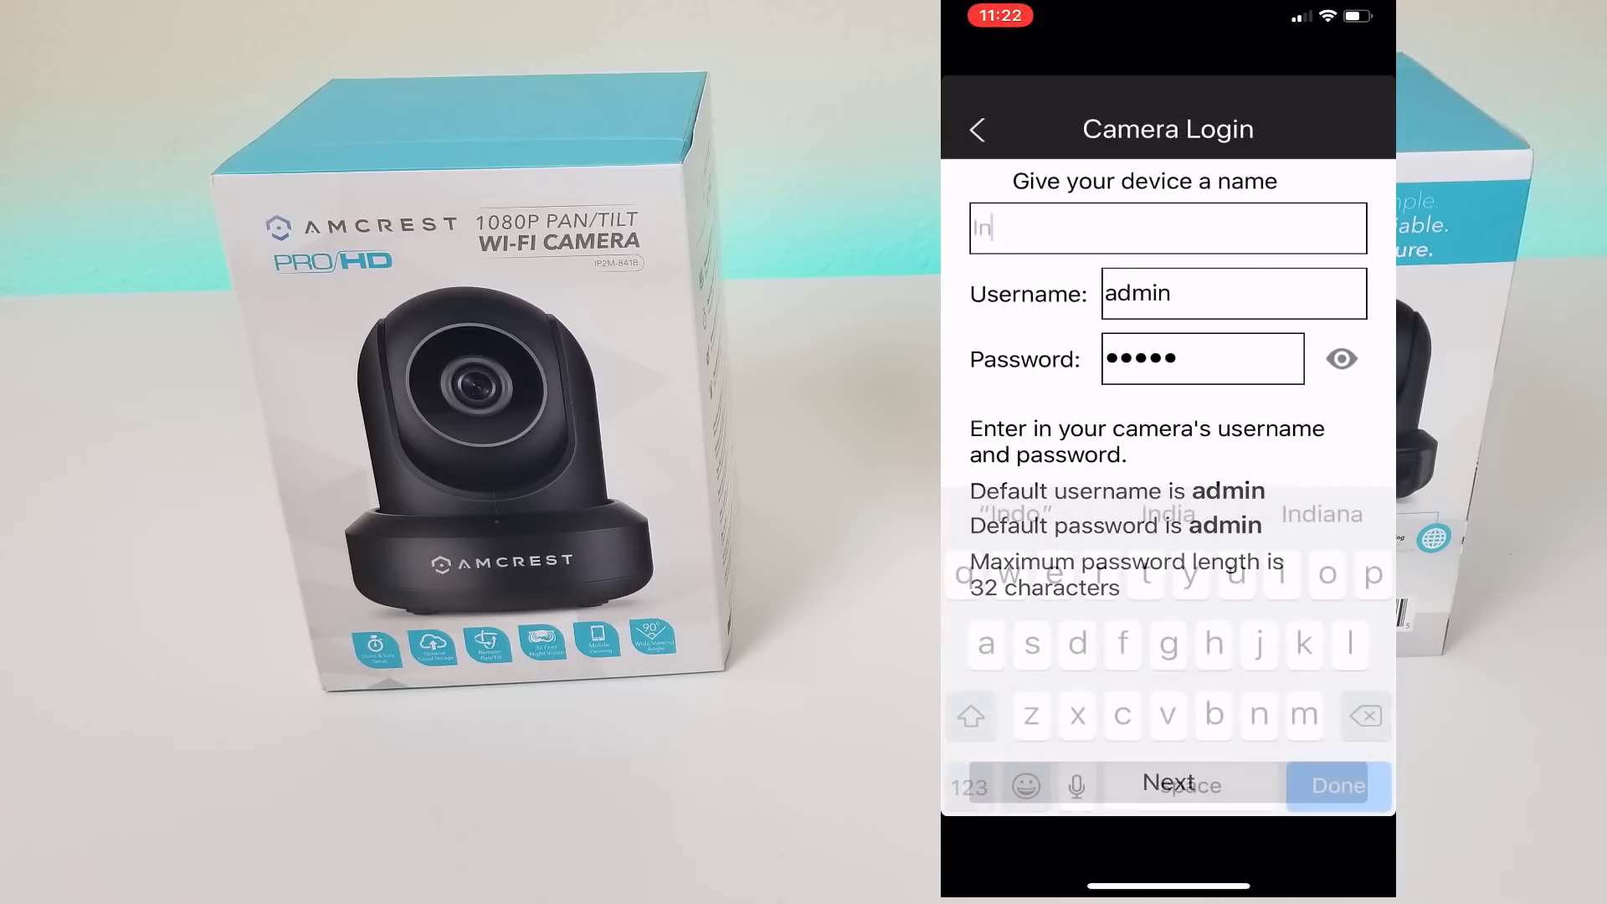
text(Amcrest)
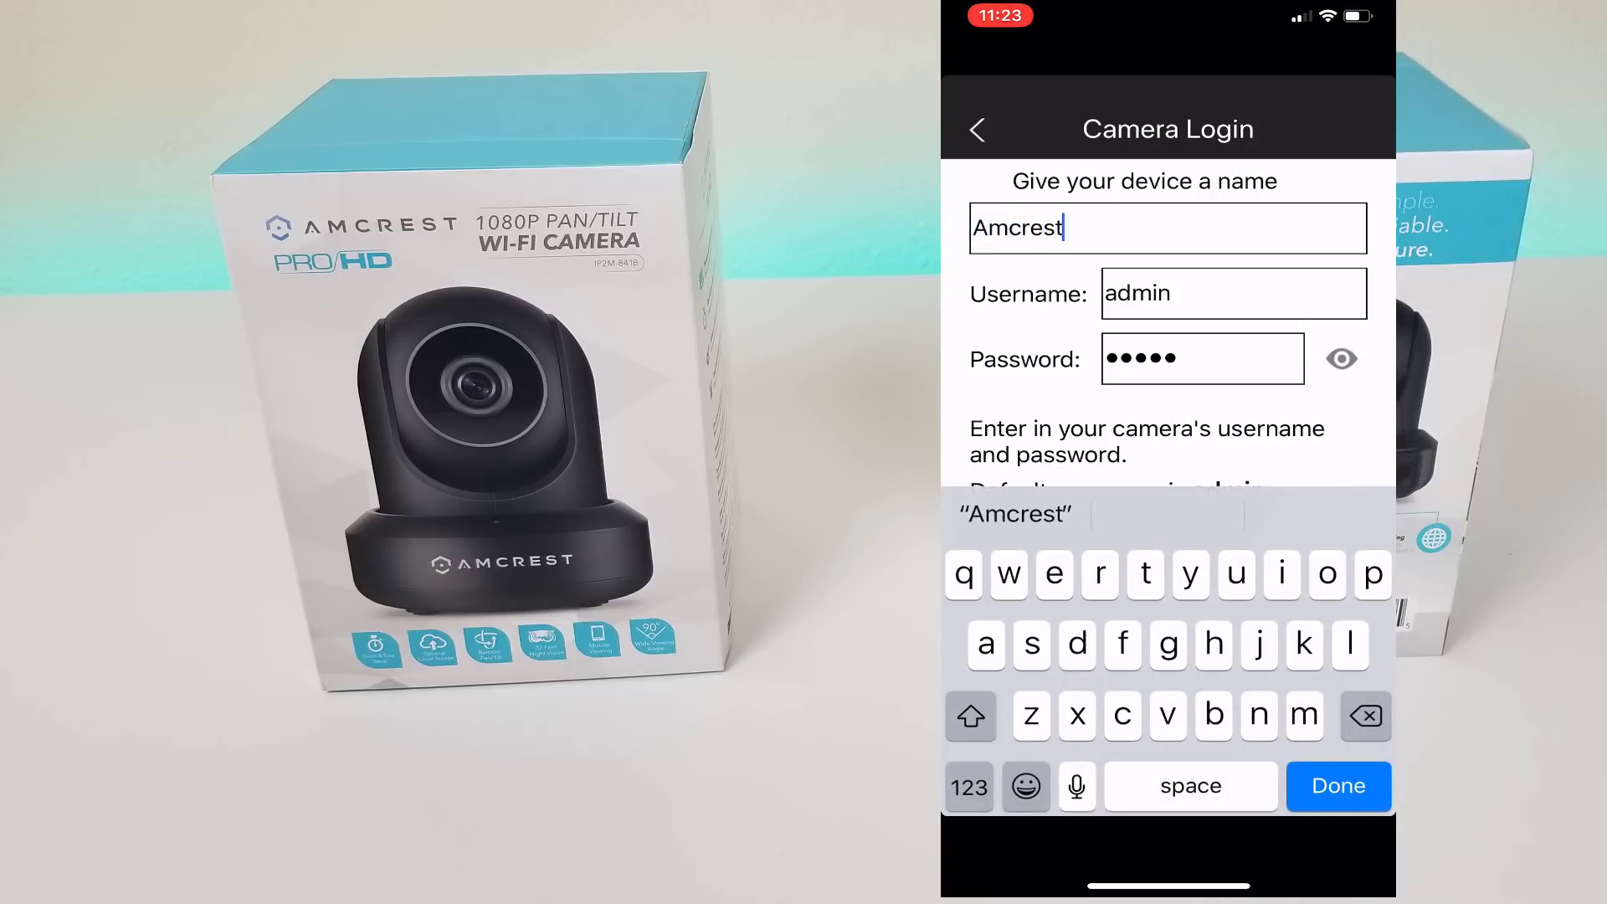
click(969, 786)
click(1338, 785)
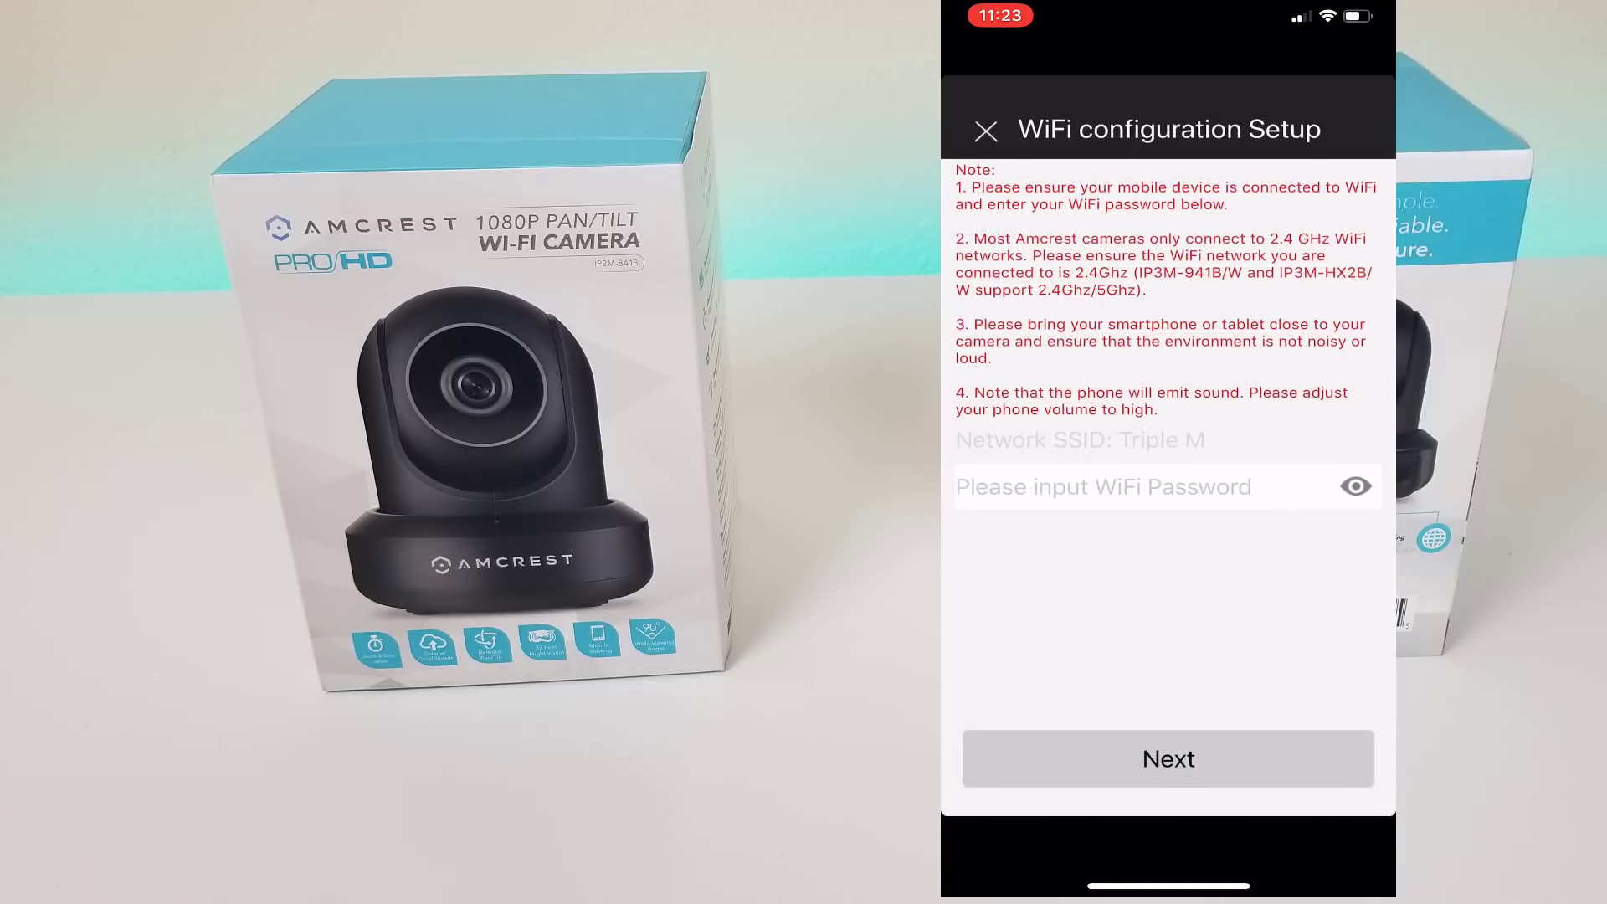
click(1103, 487)
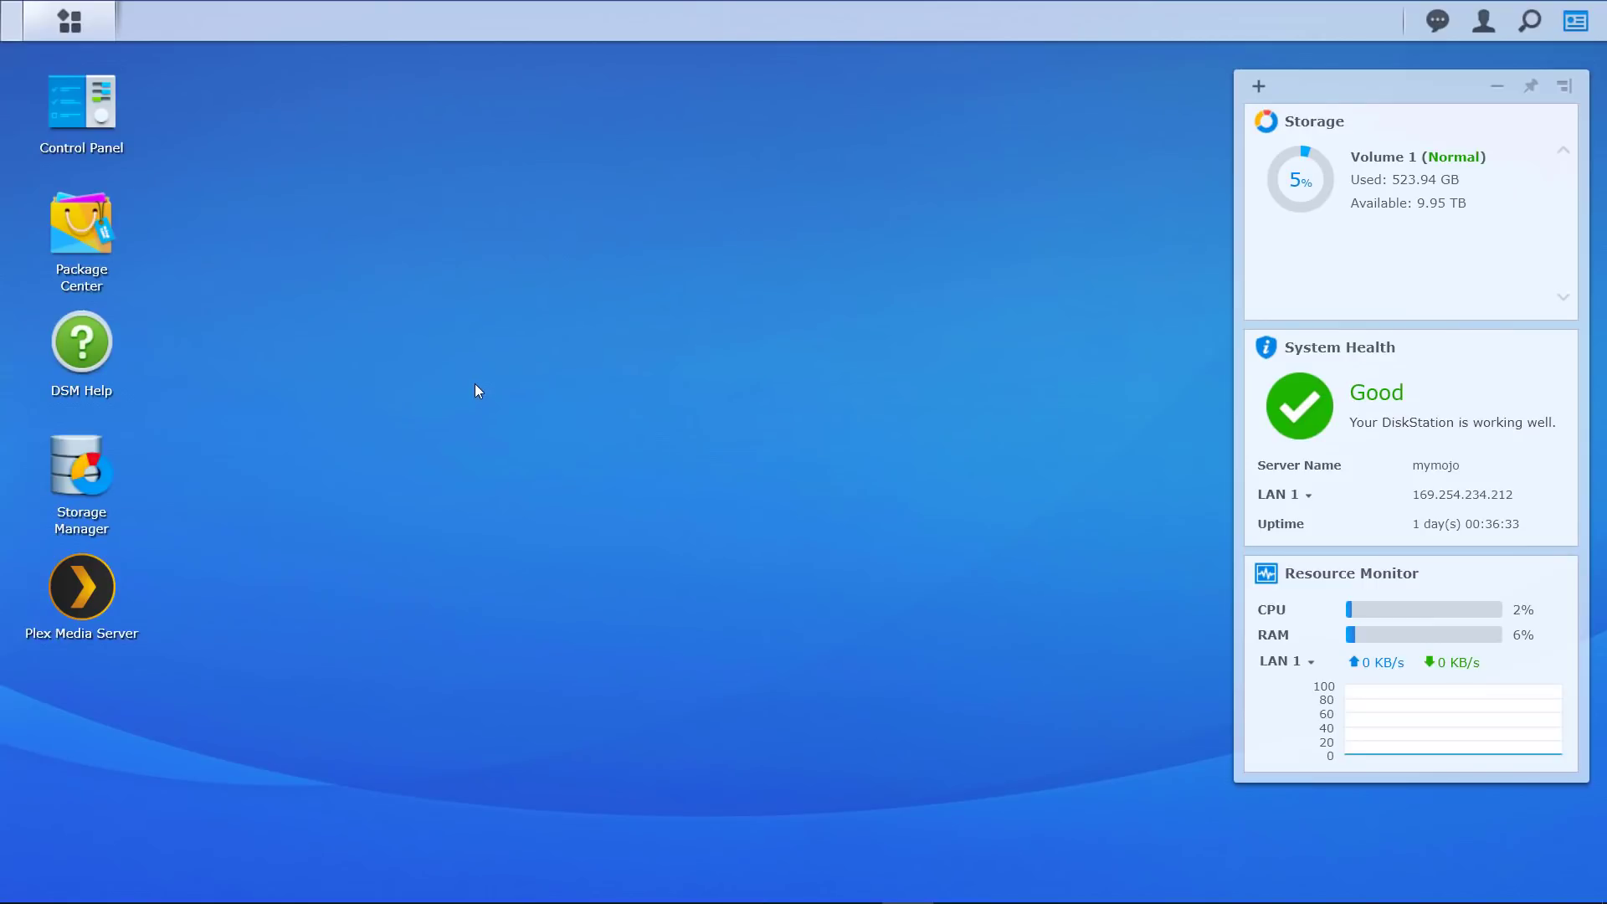
Search Package Center for 'security' and start installing Surveillance Station.
click(75, 248)
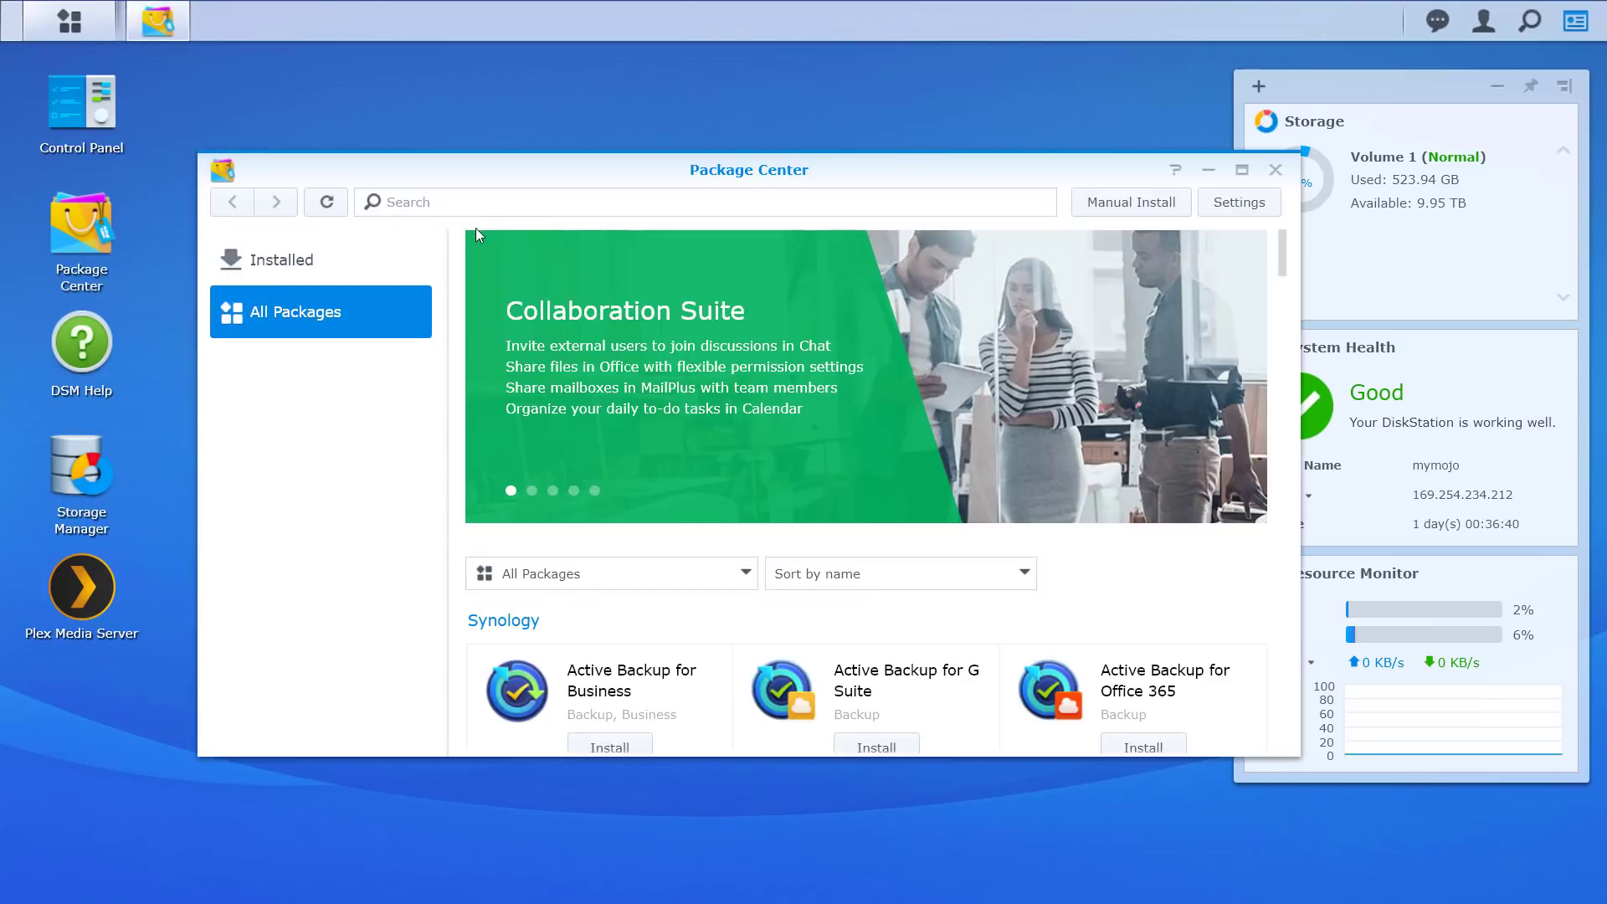
click(470, 209)
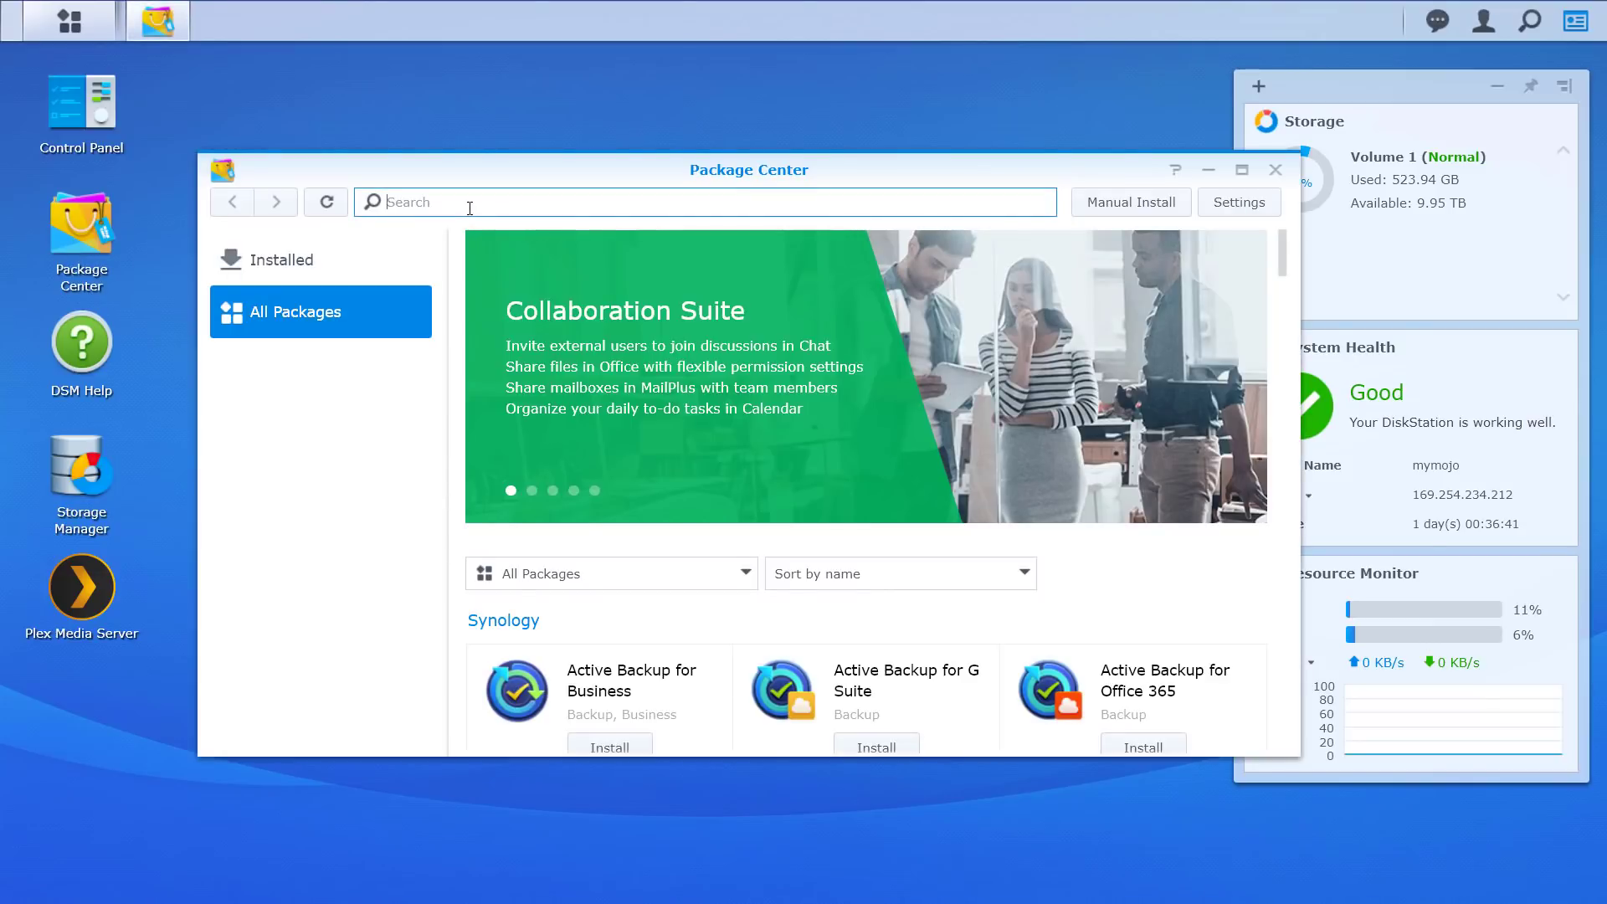
text(secr)
key(BackSpace)
text(urity)
key(Return)
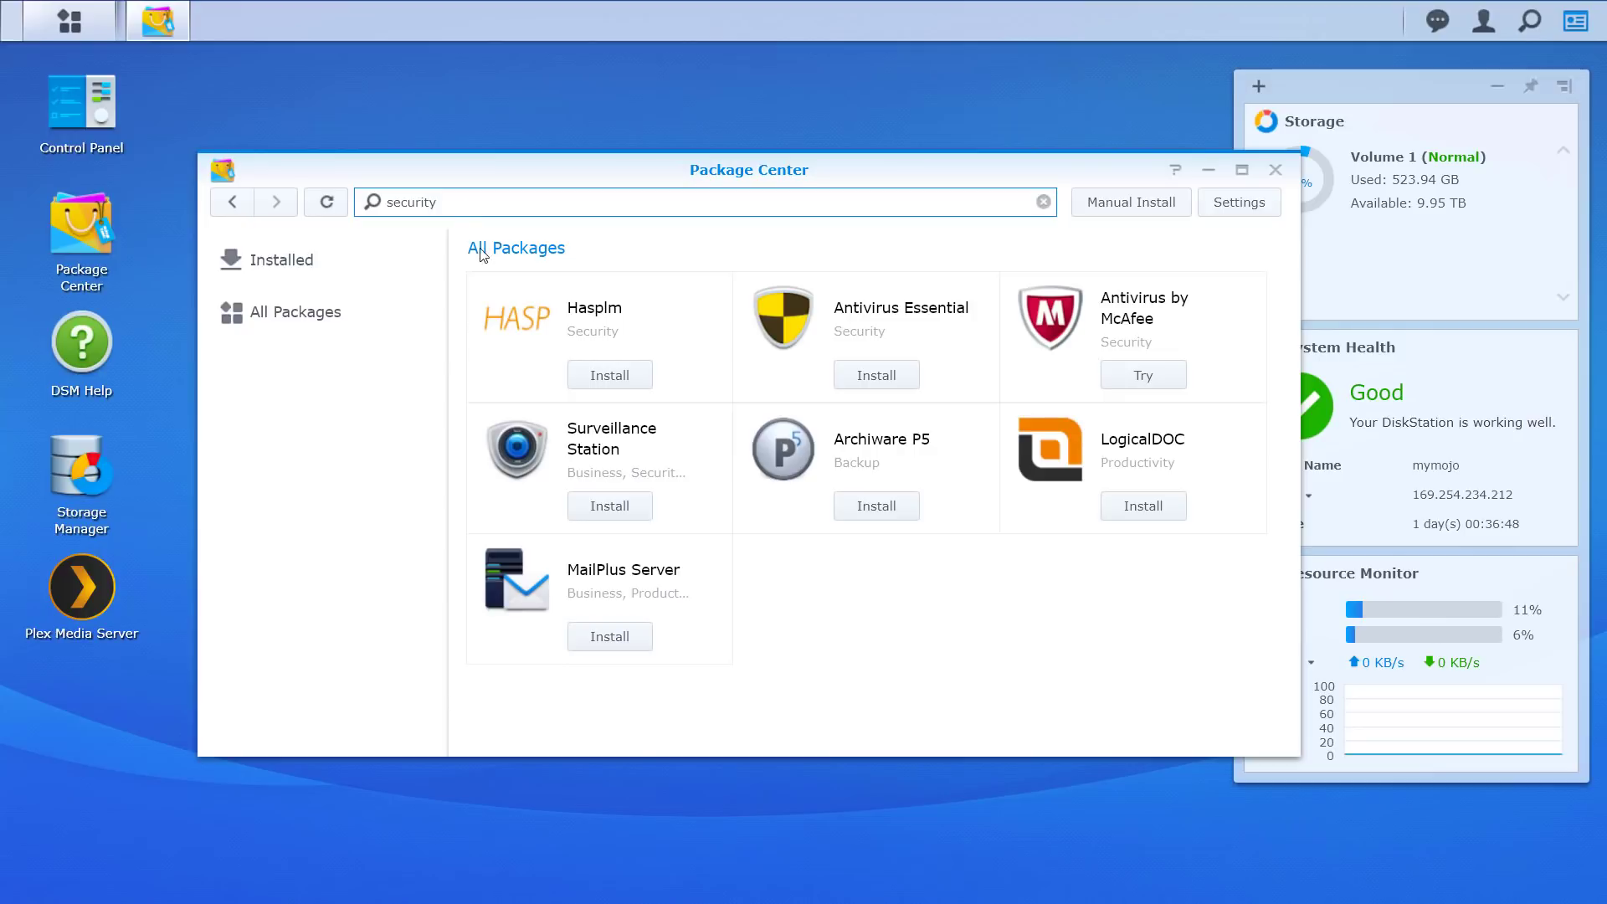
click(613, 507)
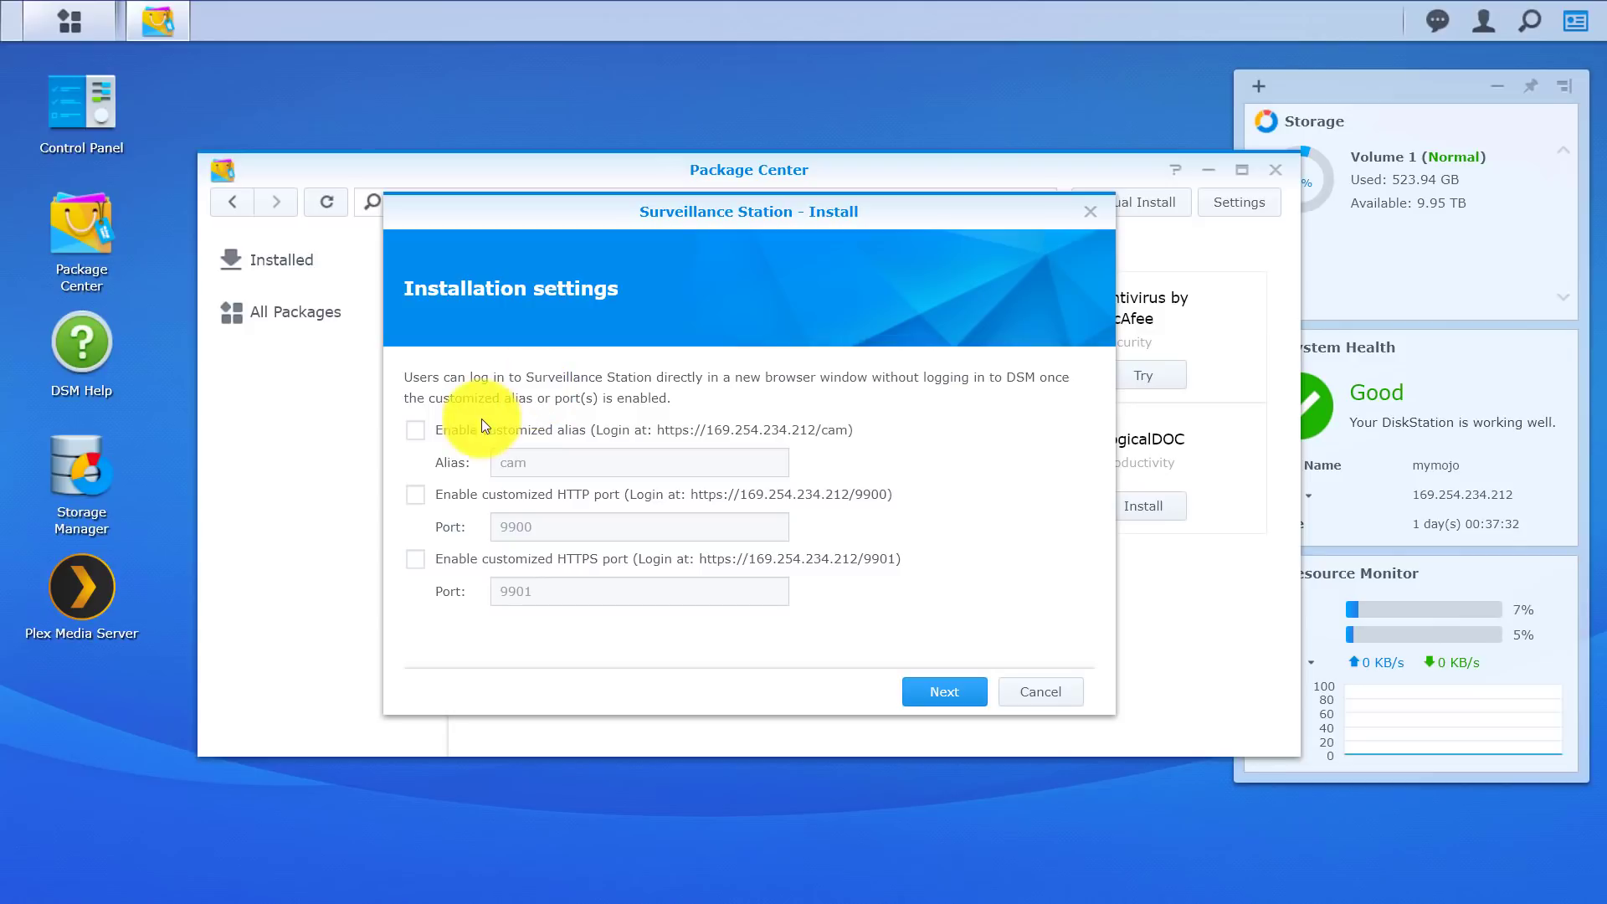
Enable the cam alias, HTTP port 9900 and HTTPS port 9901, then apply the installation.
click(414, 430)
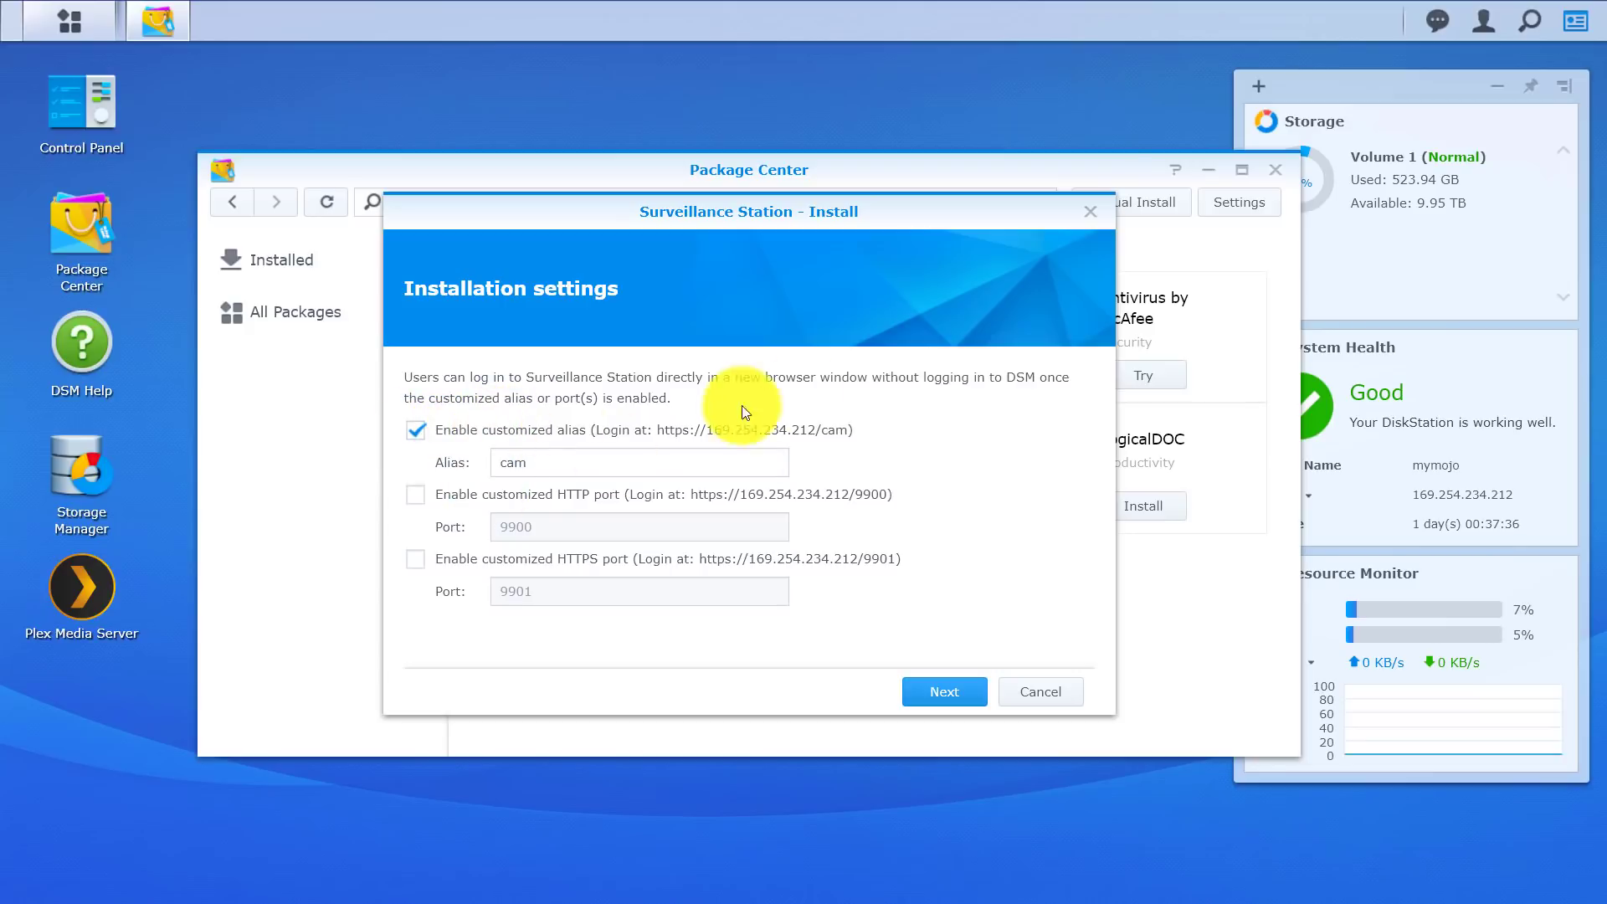
click(453, 500)
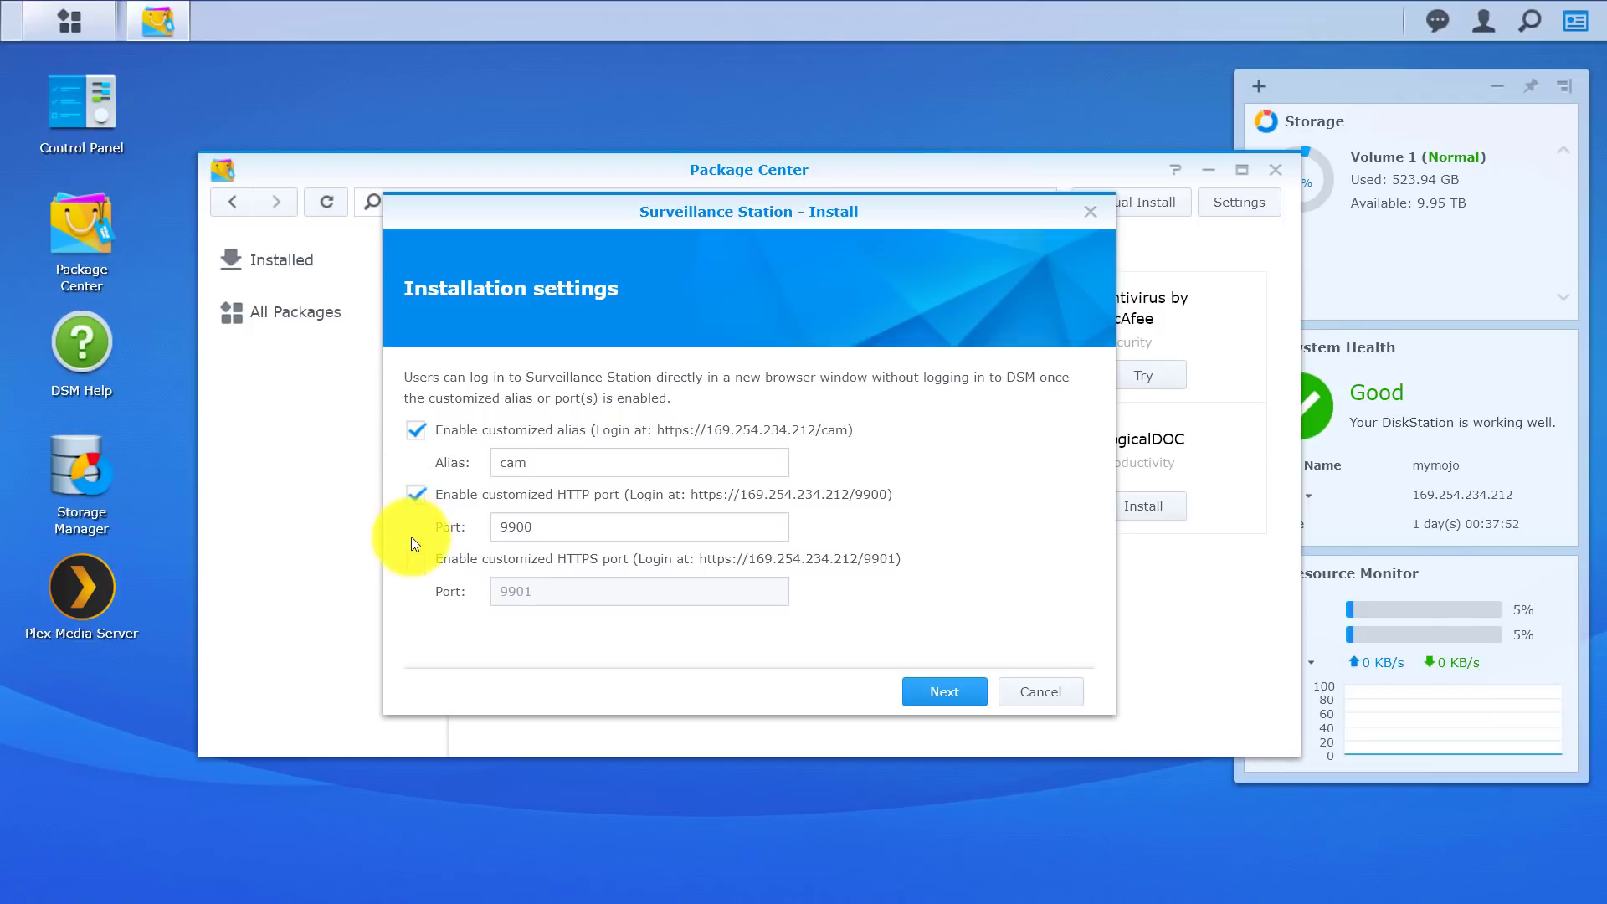
click(418, 561)
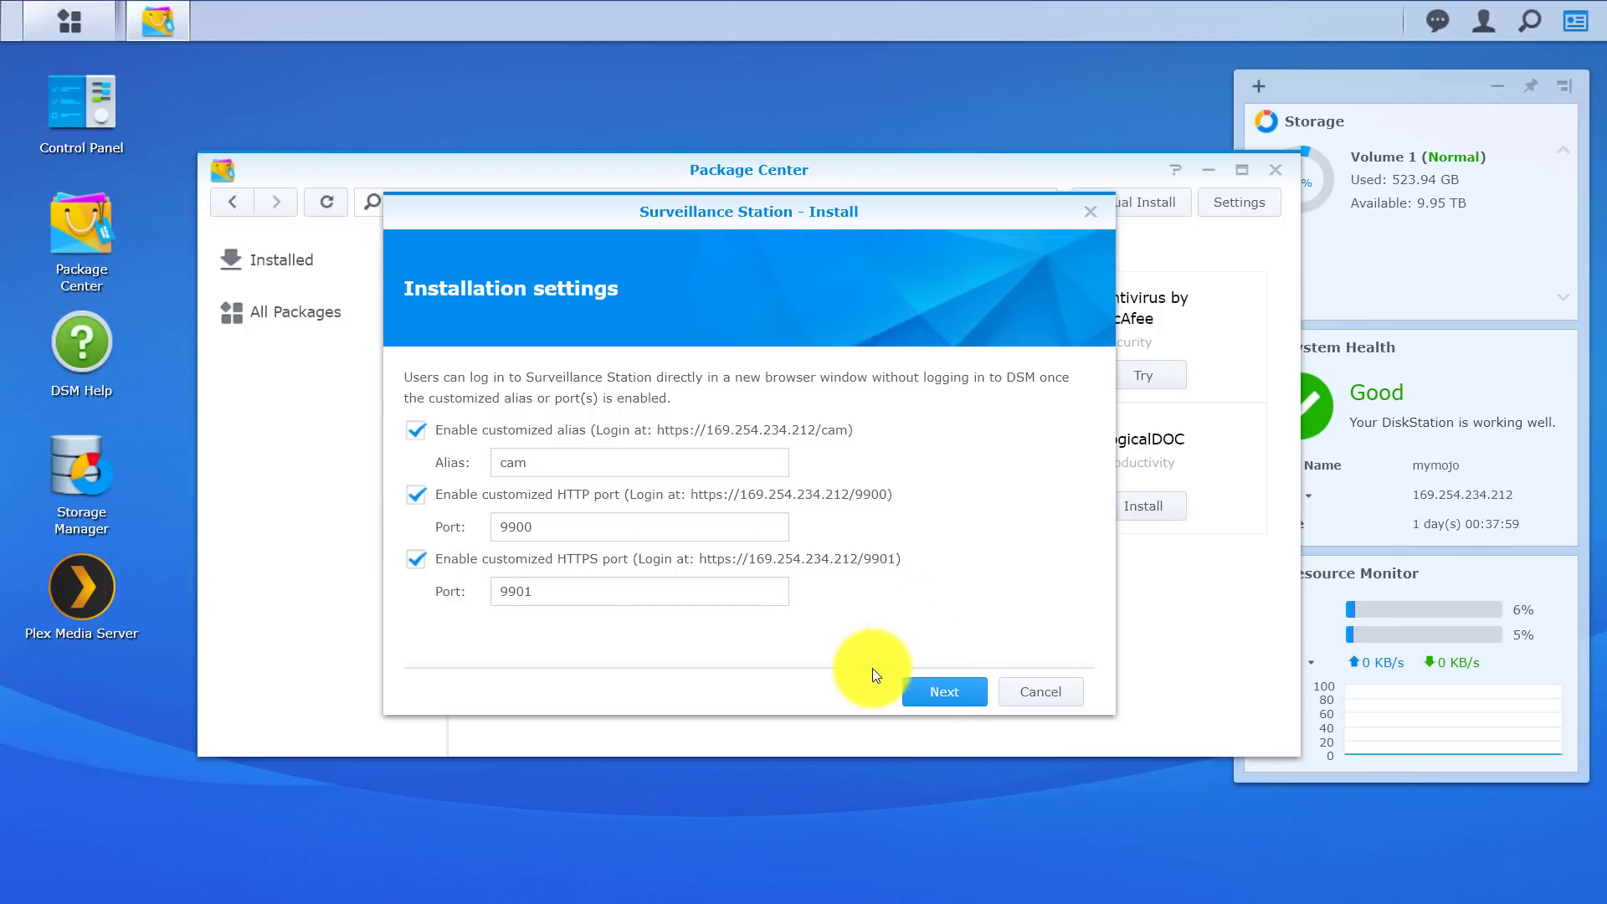
click(926, 692)
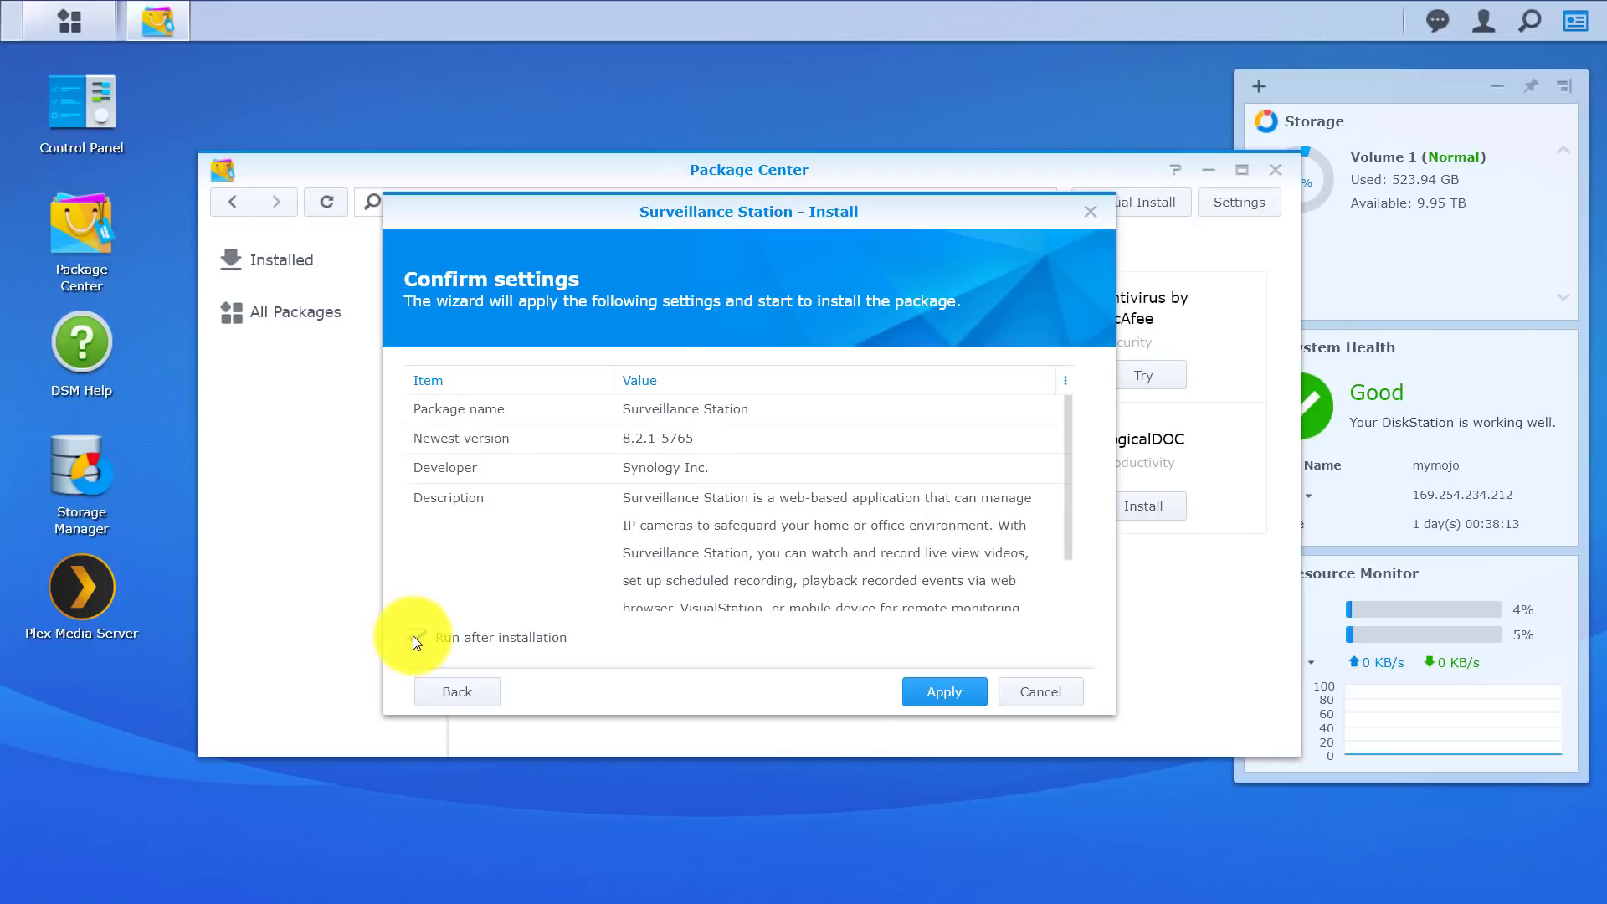
click(941, 692)
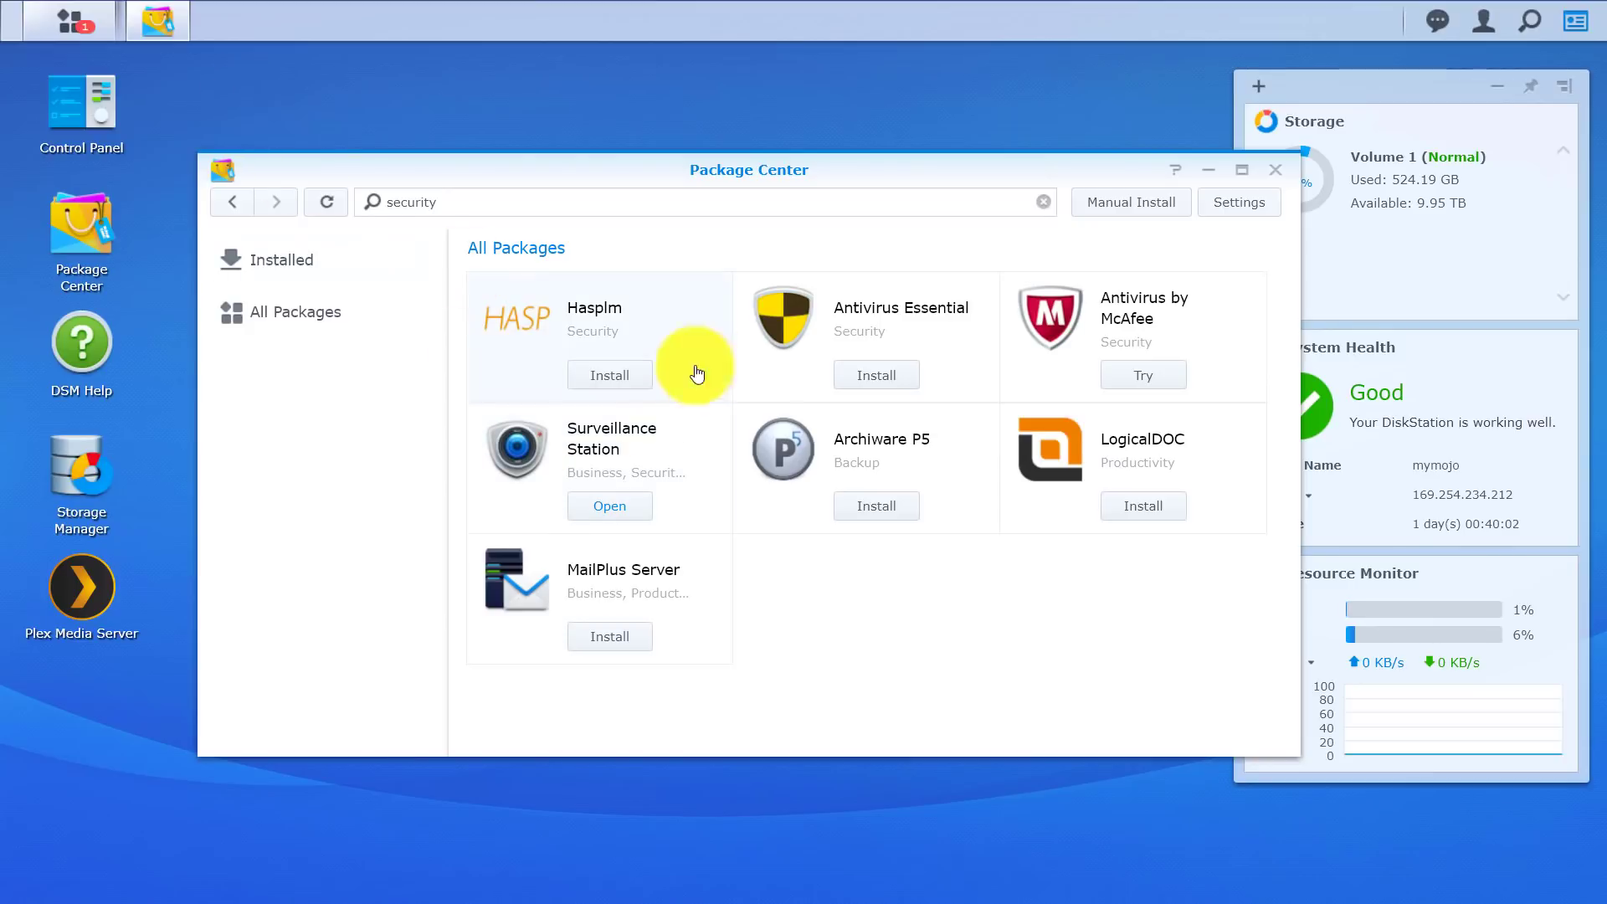
Close Package Center, then drag Surveillance Station from Main Menu to the desktop to launch it.
click(1274, 170)
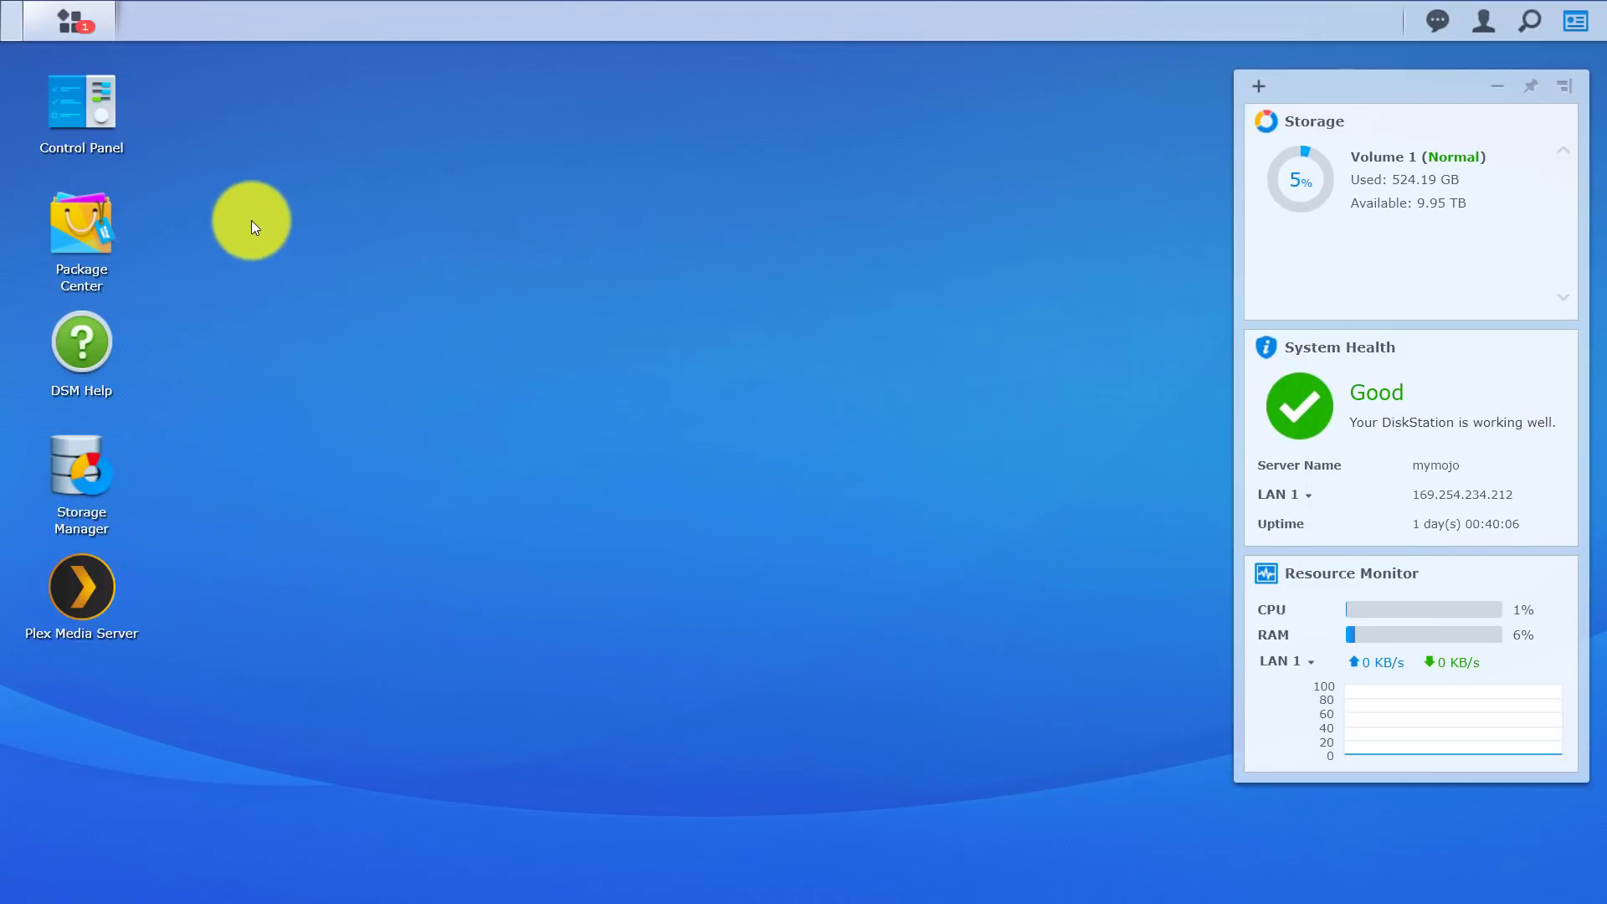
click(44, 24)
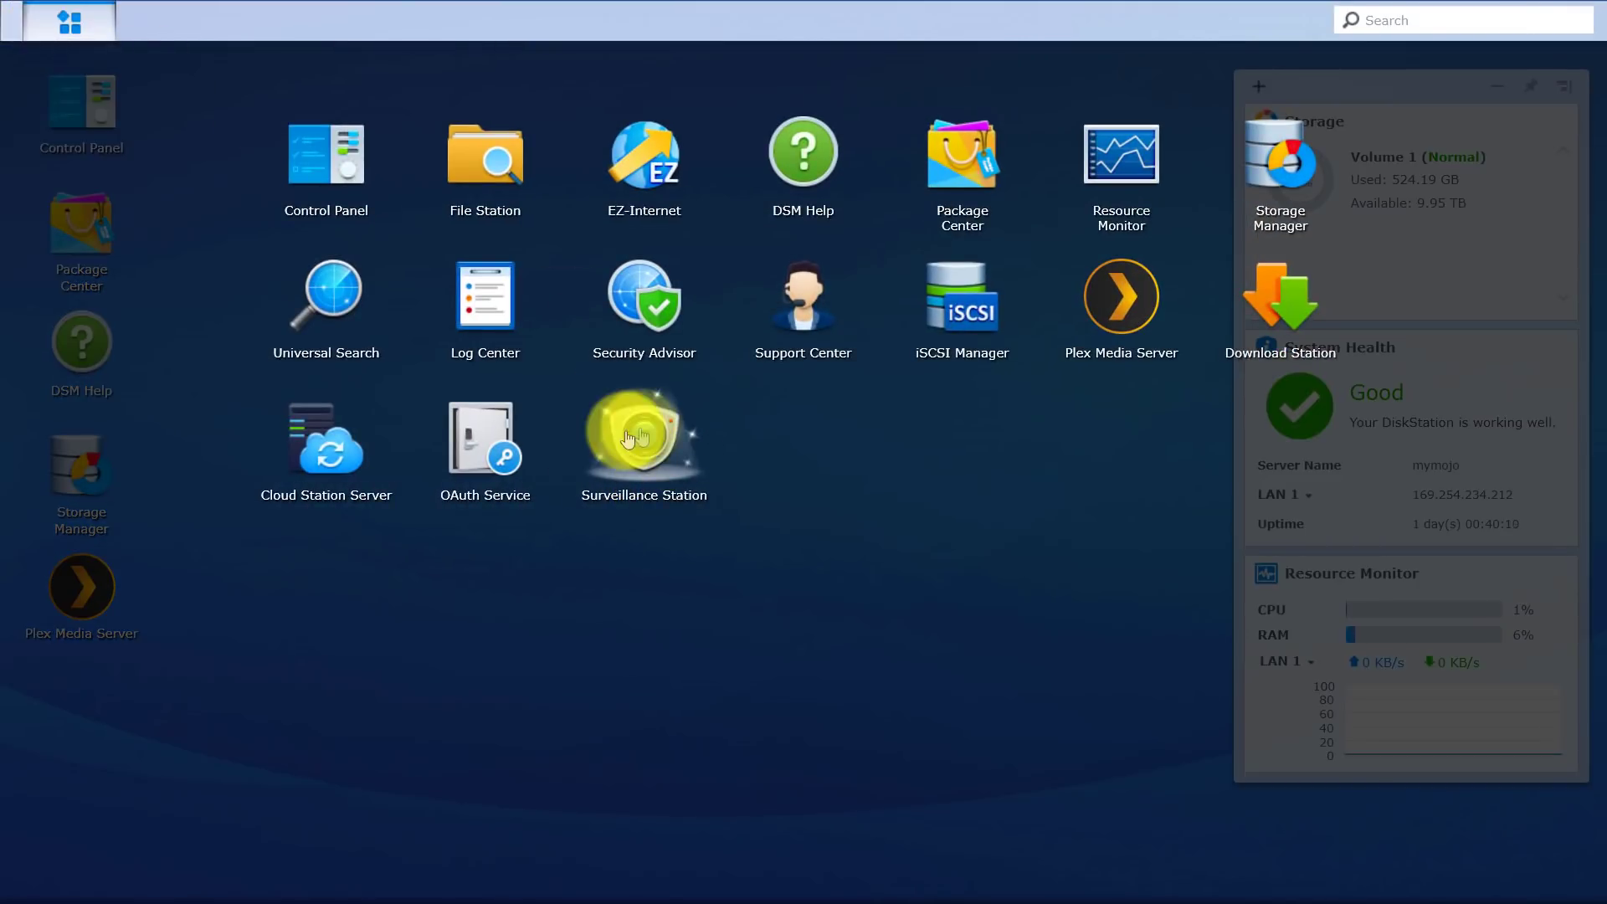
drag(642, 436, 86, 718)
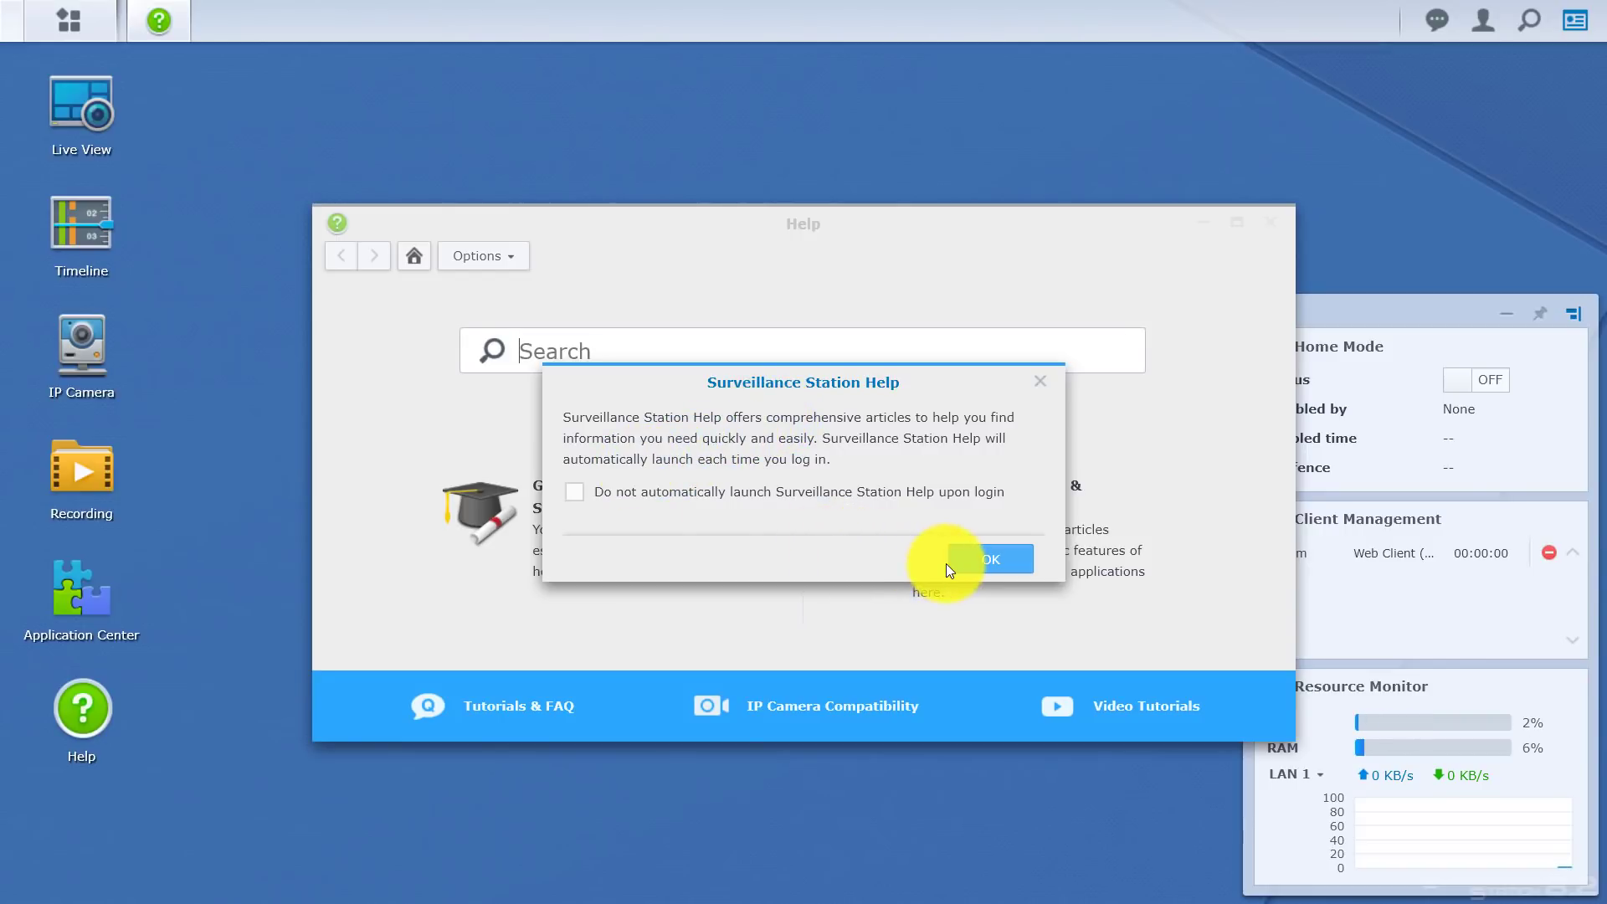
Dismiss the first-login notice and close the Surveillance Station Help window.
click(985, 561)
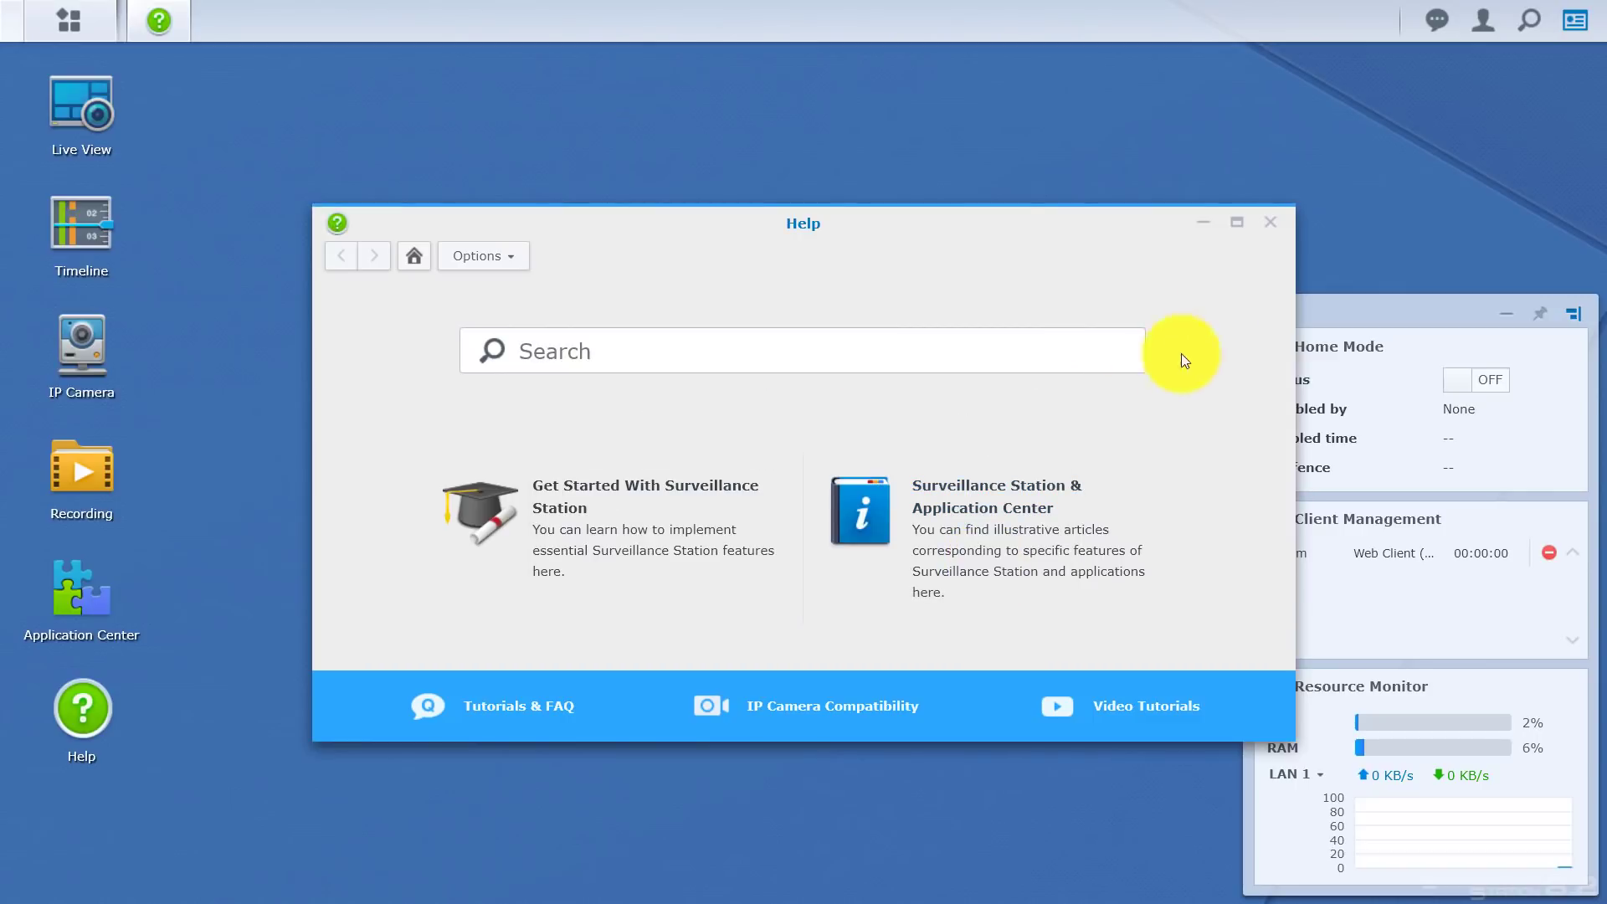
click(1272, 222)
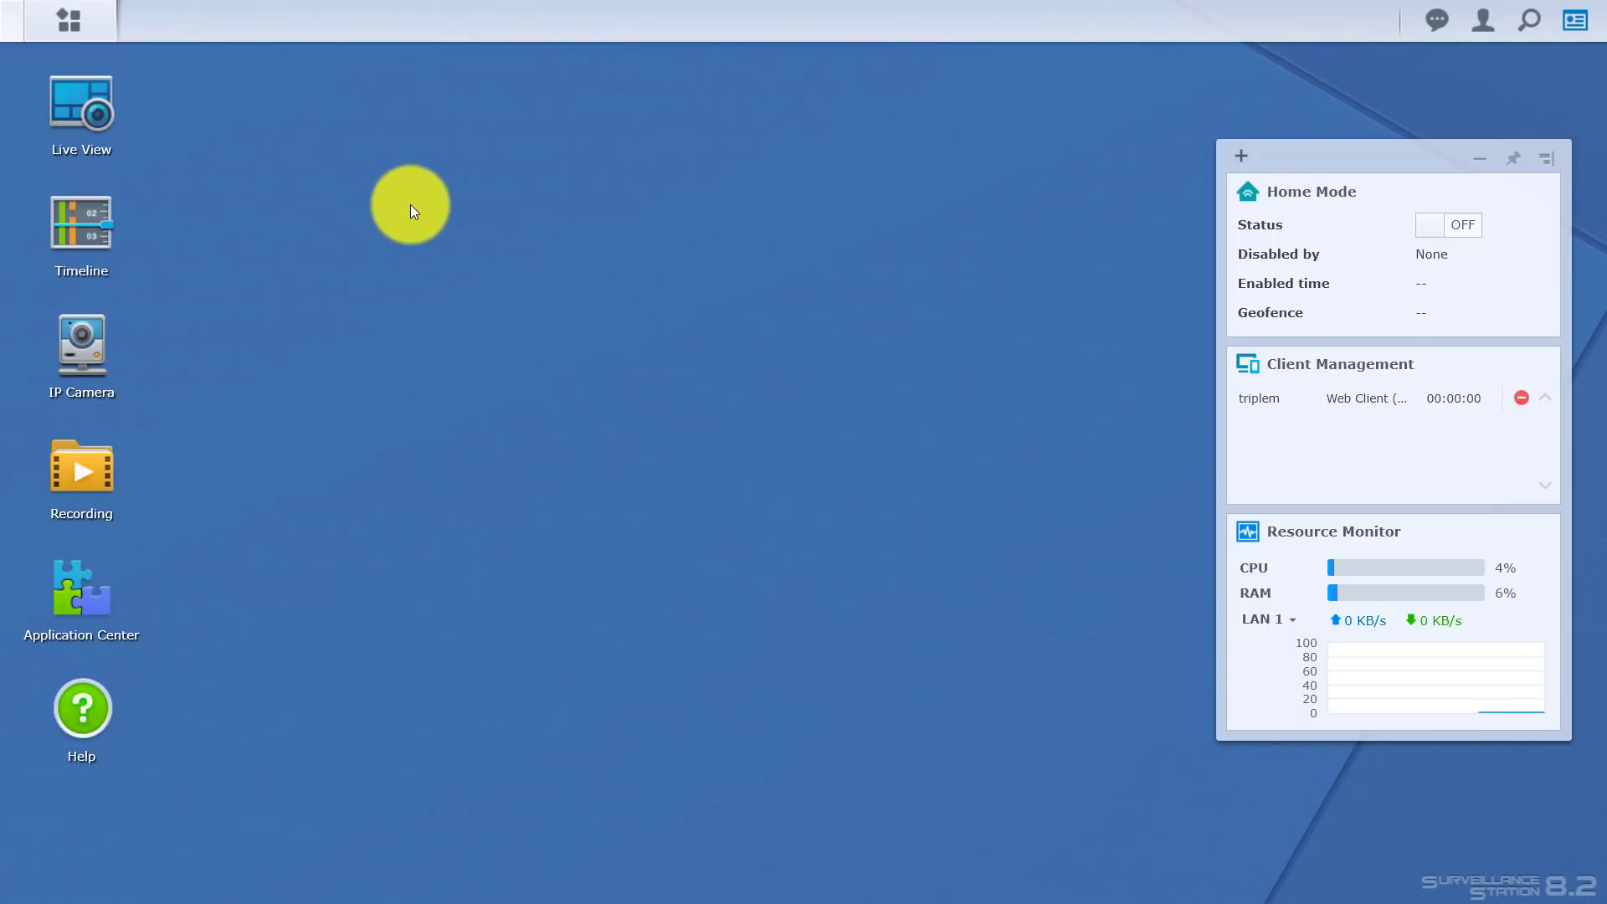
Open the IP Camera list and start the Add Camera wizard in quick setup mode.
click(84, 356)
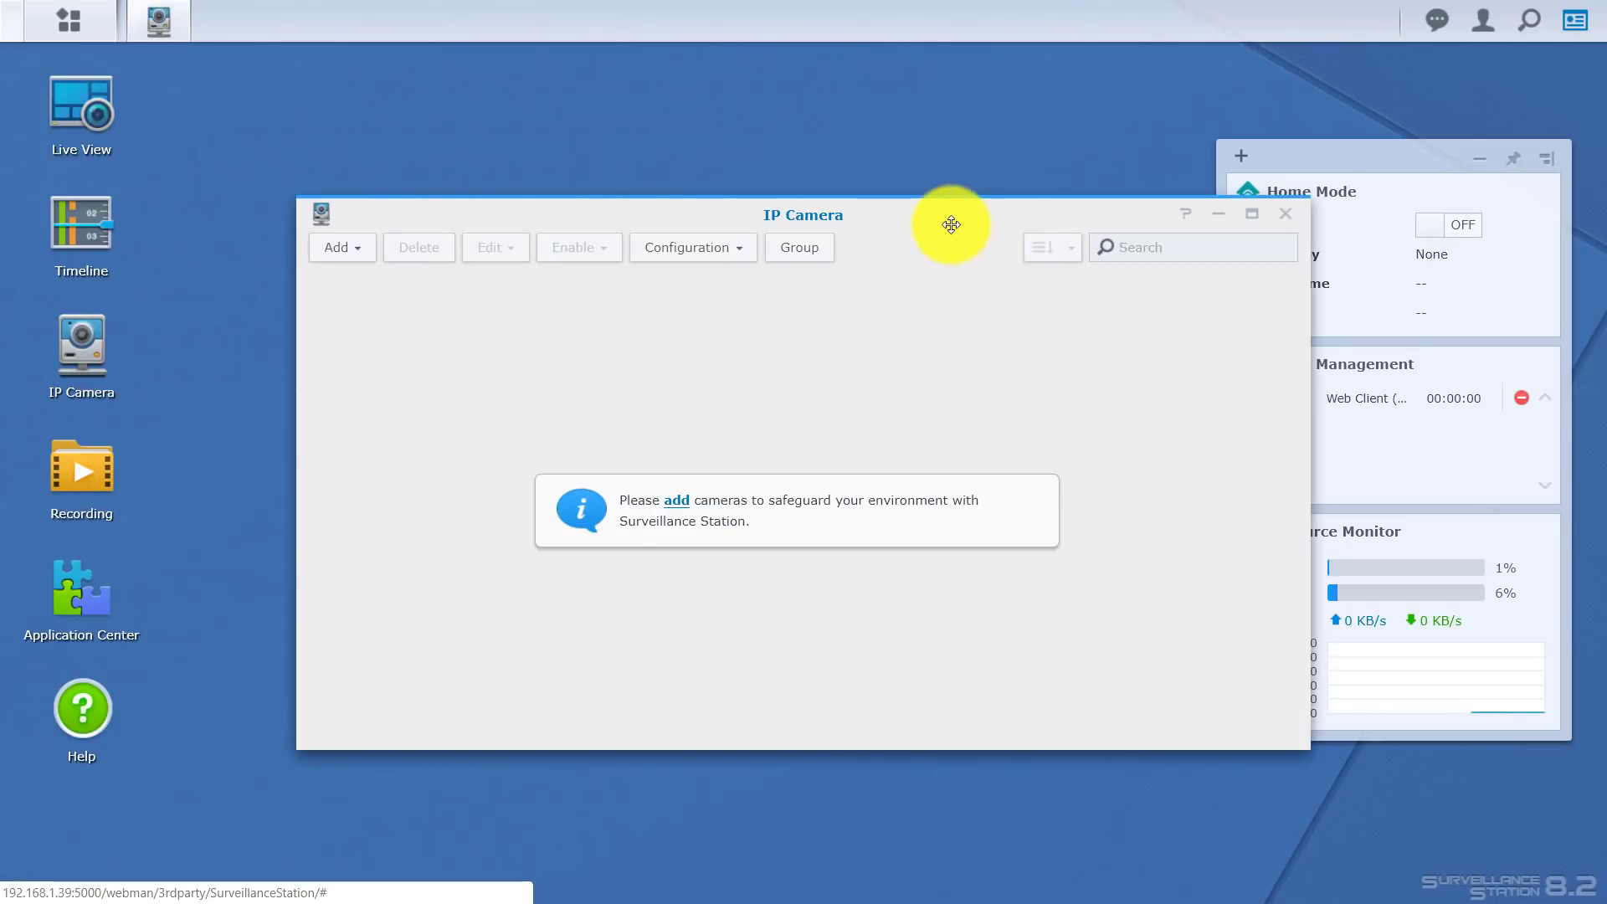
drag(948, 224, 910, 173)
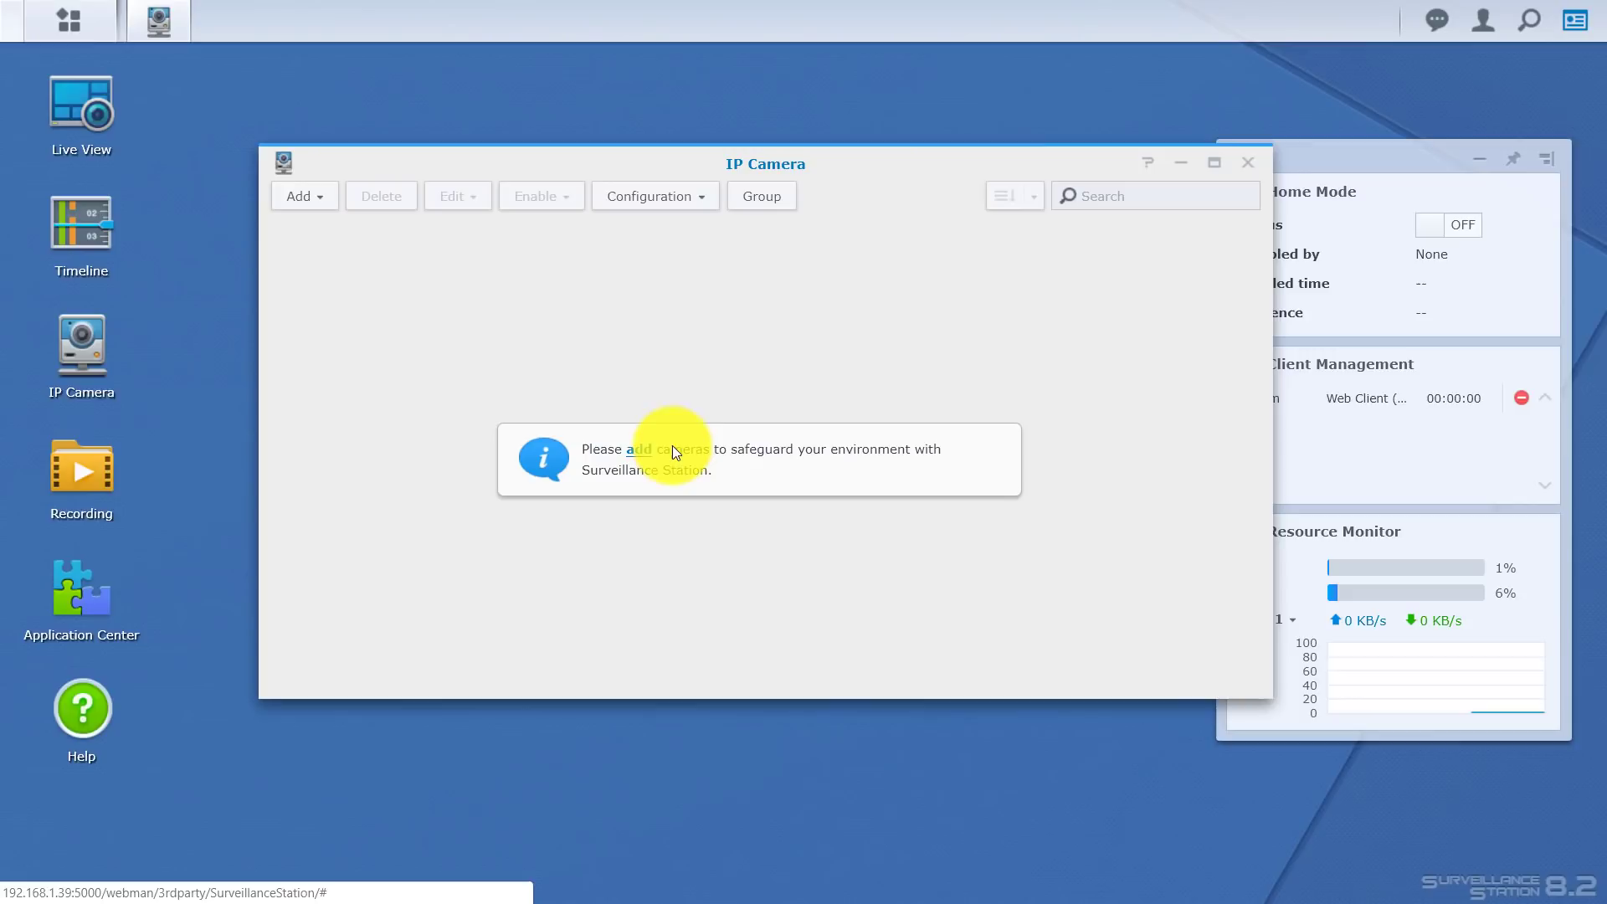
click(638, 452)
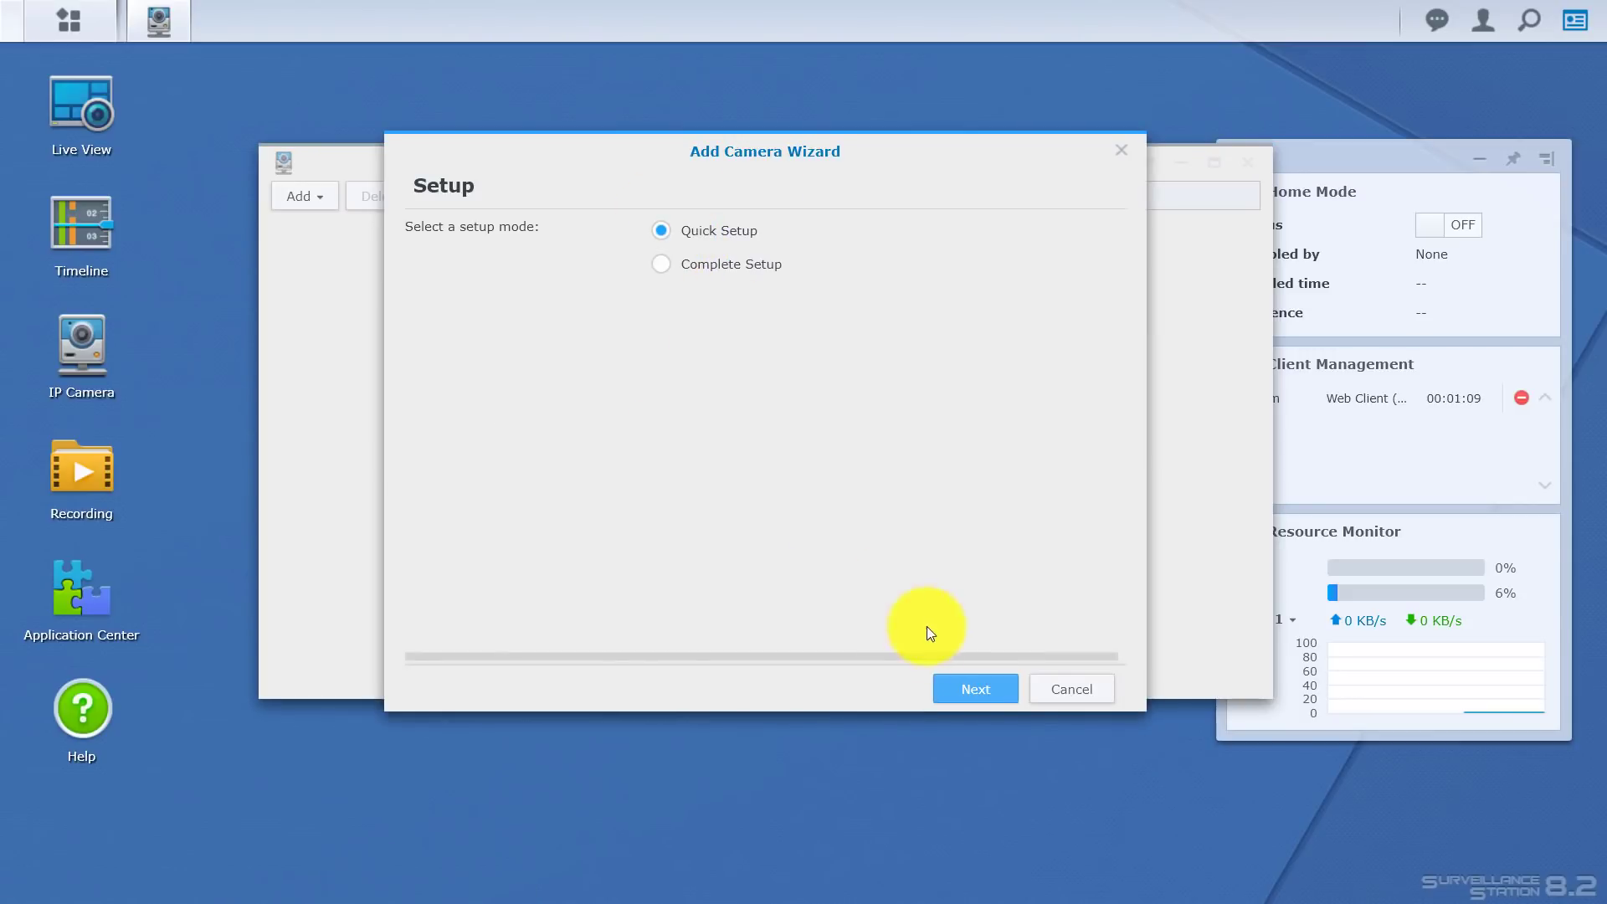
click(976, 690)
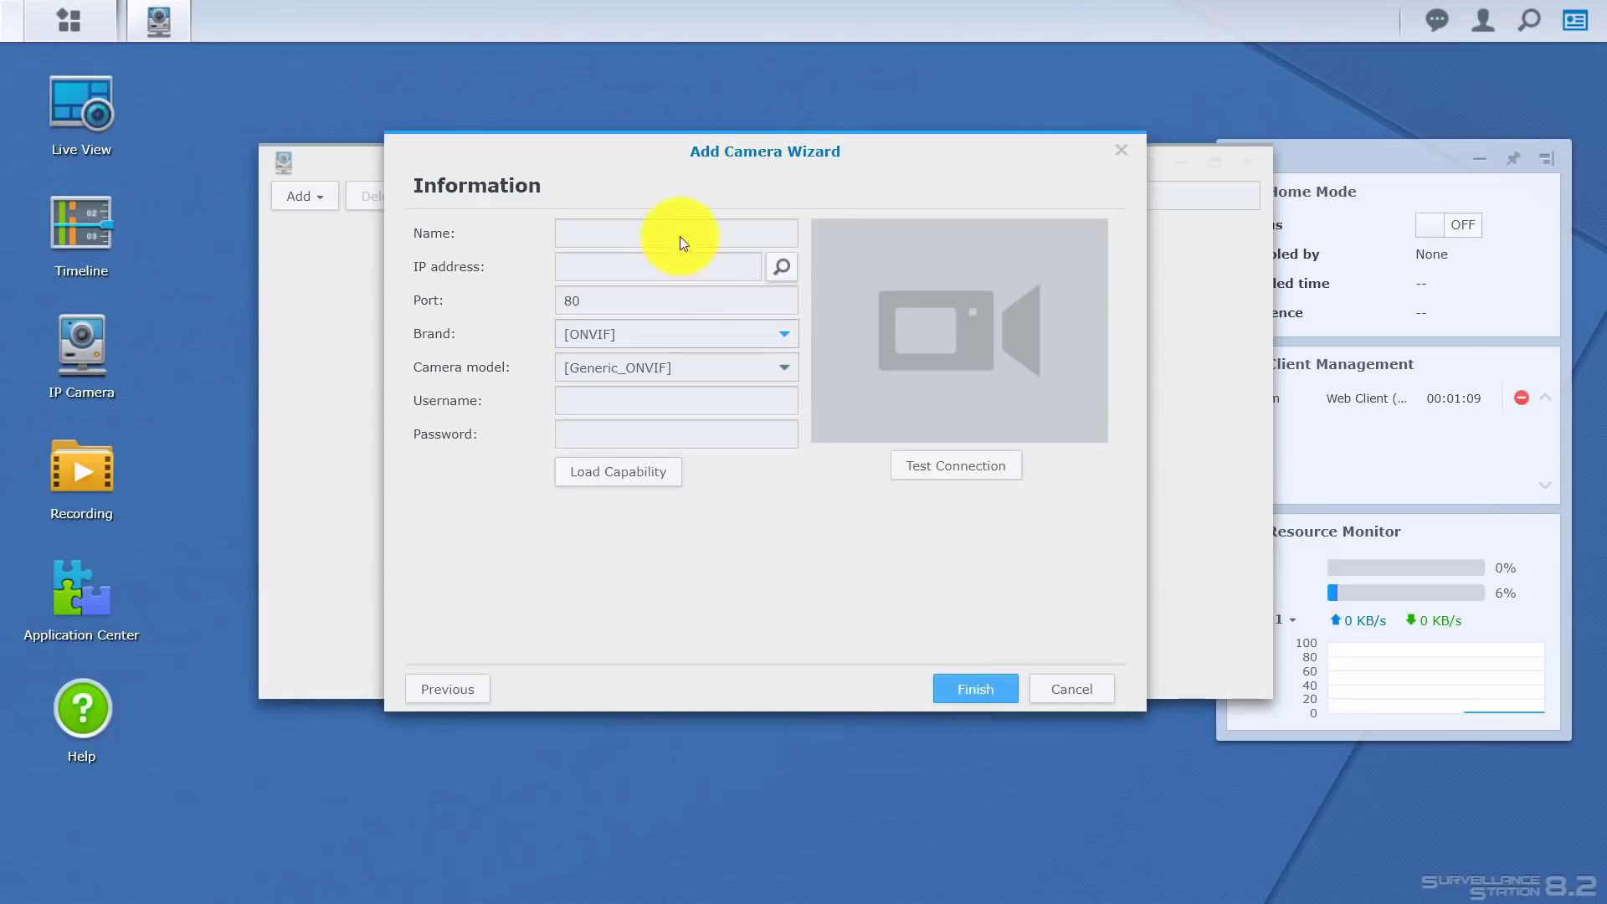
Enter camera name Amcrest, IP 192.168.1.27, brand AMCREST and model IP2M-841B.
click(652, 245)
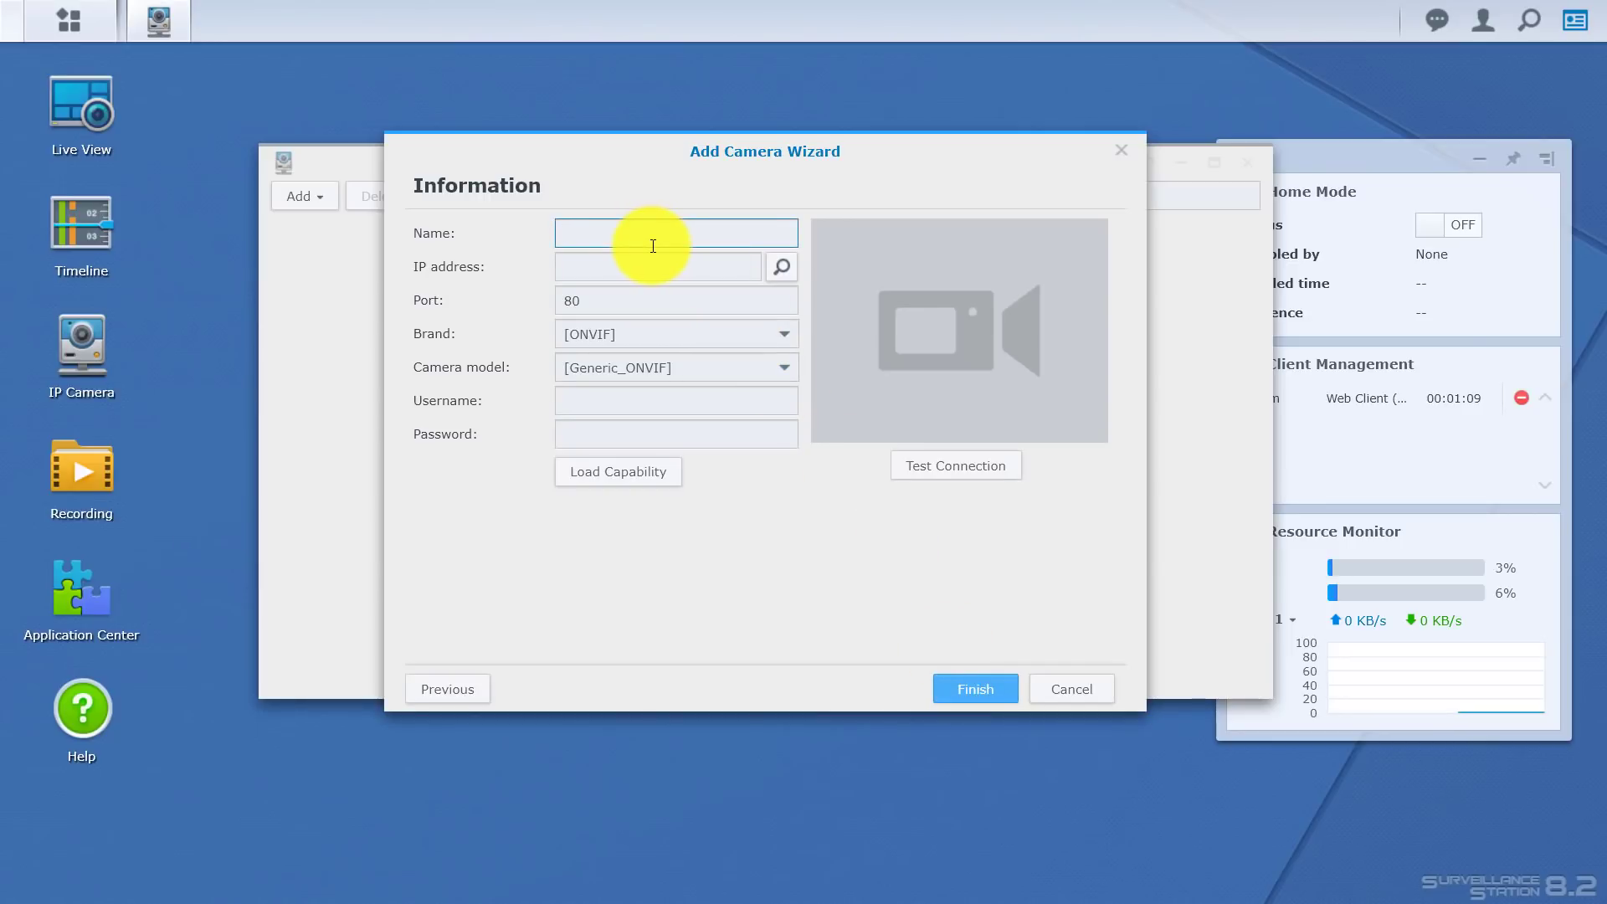
text(Amcrest 1)
click(670, 263)
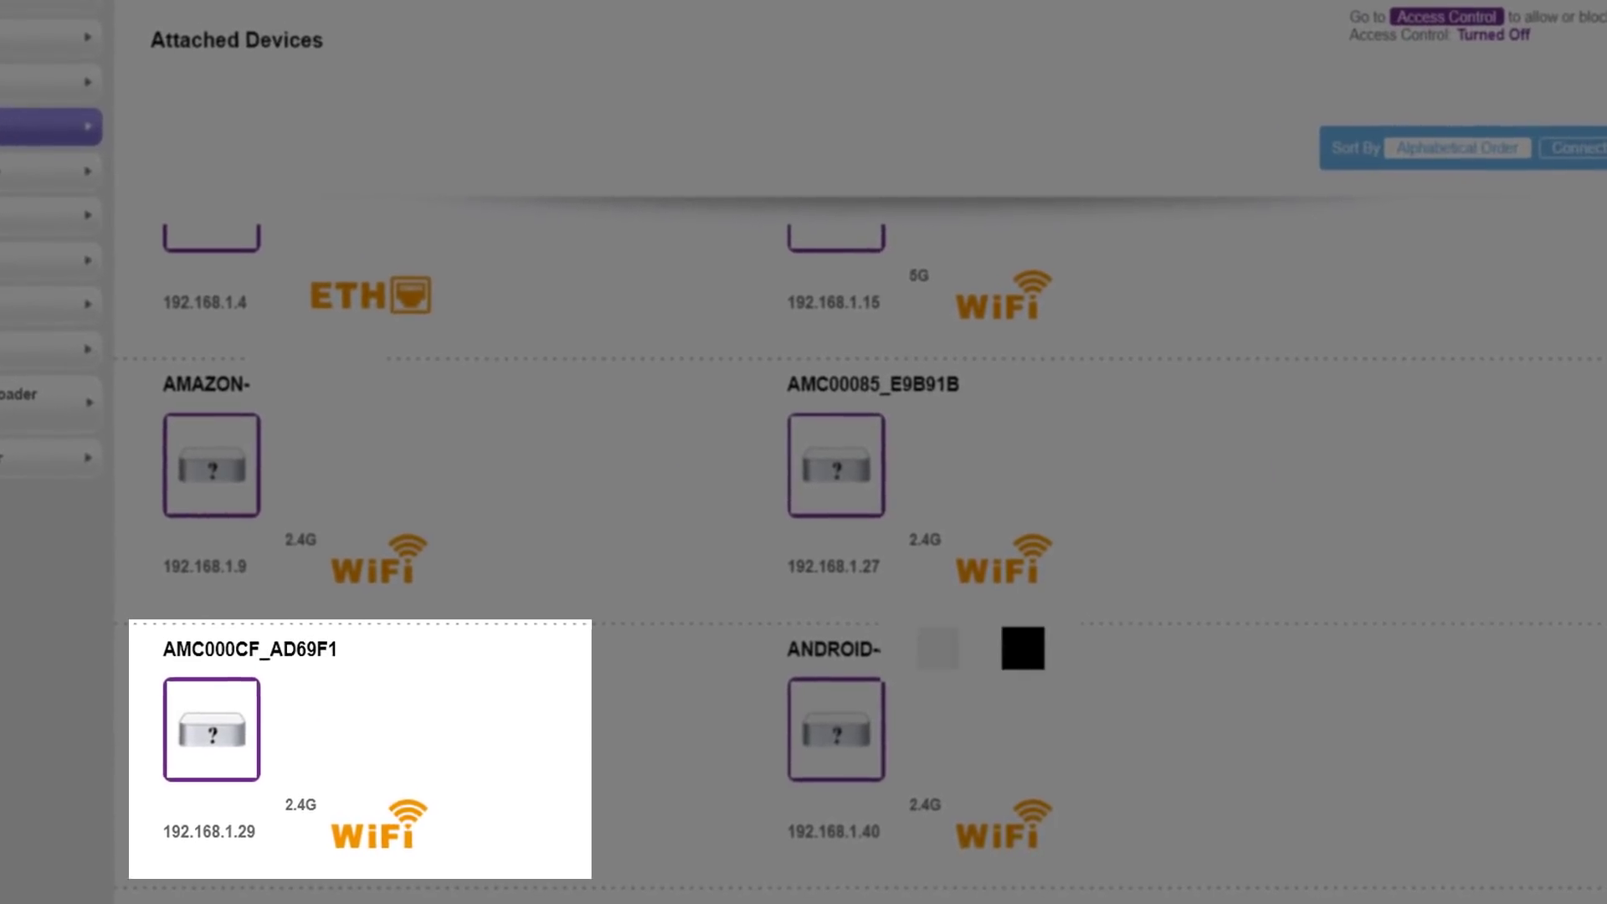
text(92.168)
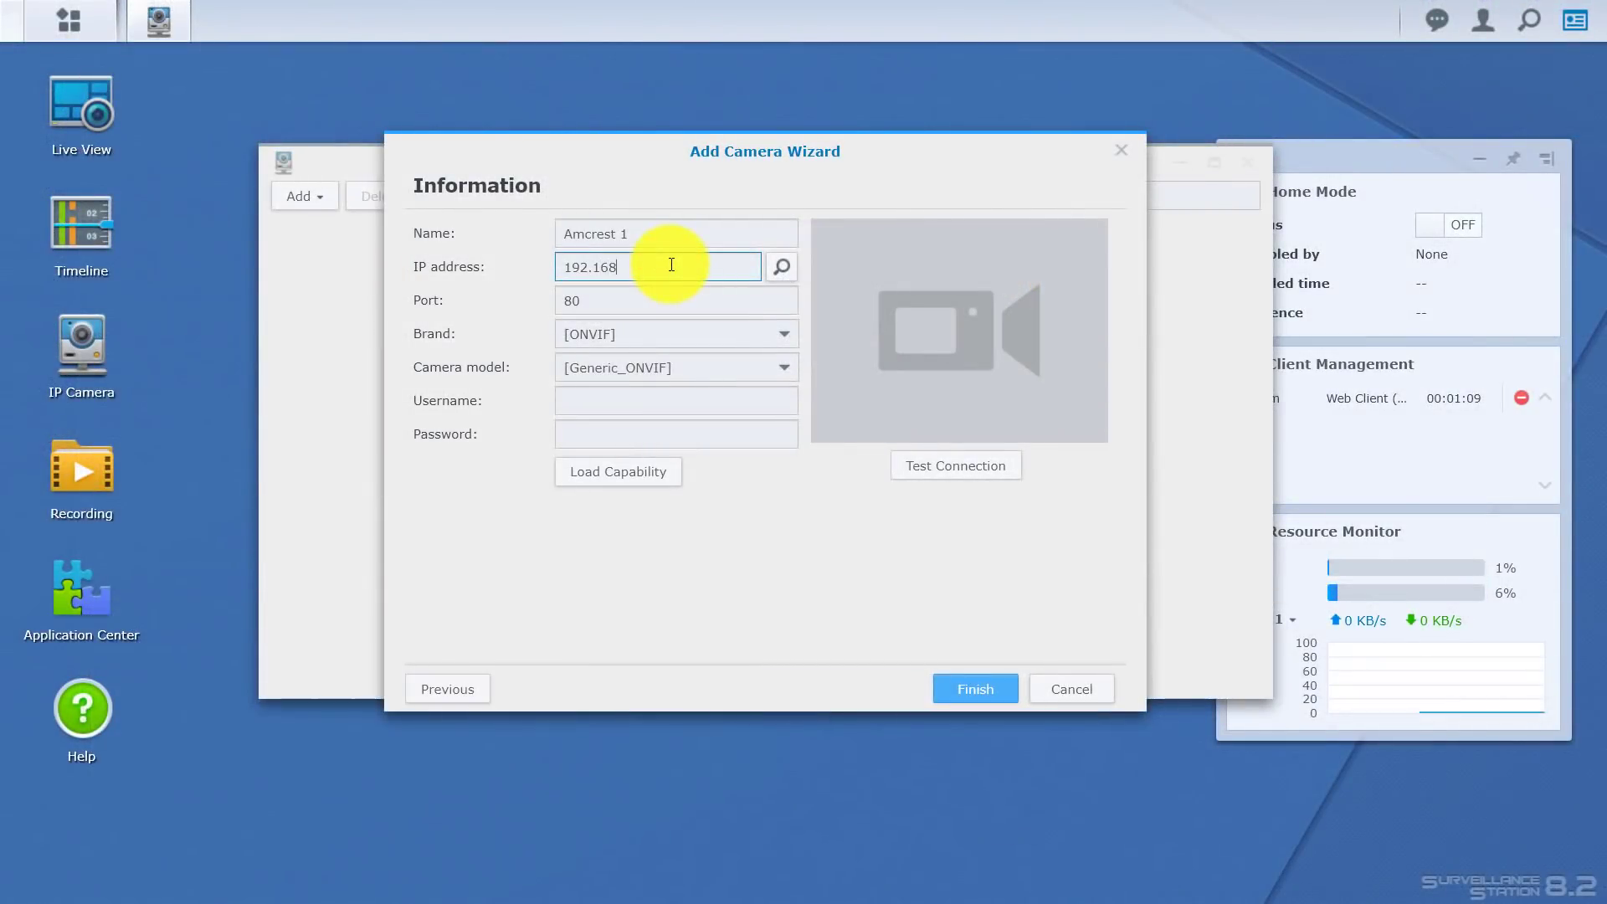
text(.1.27)
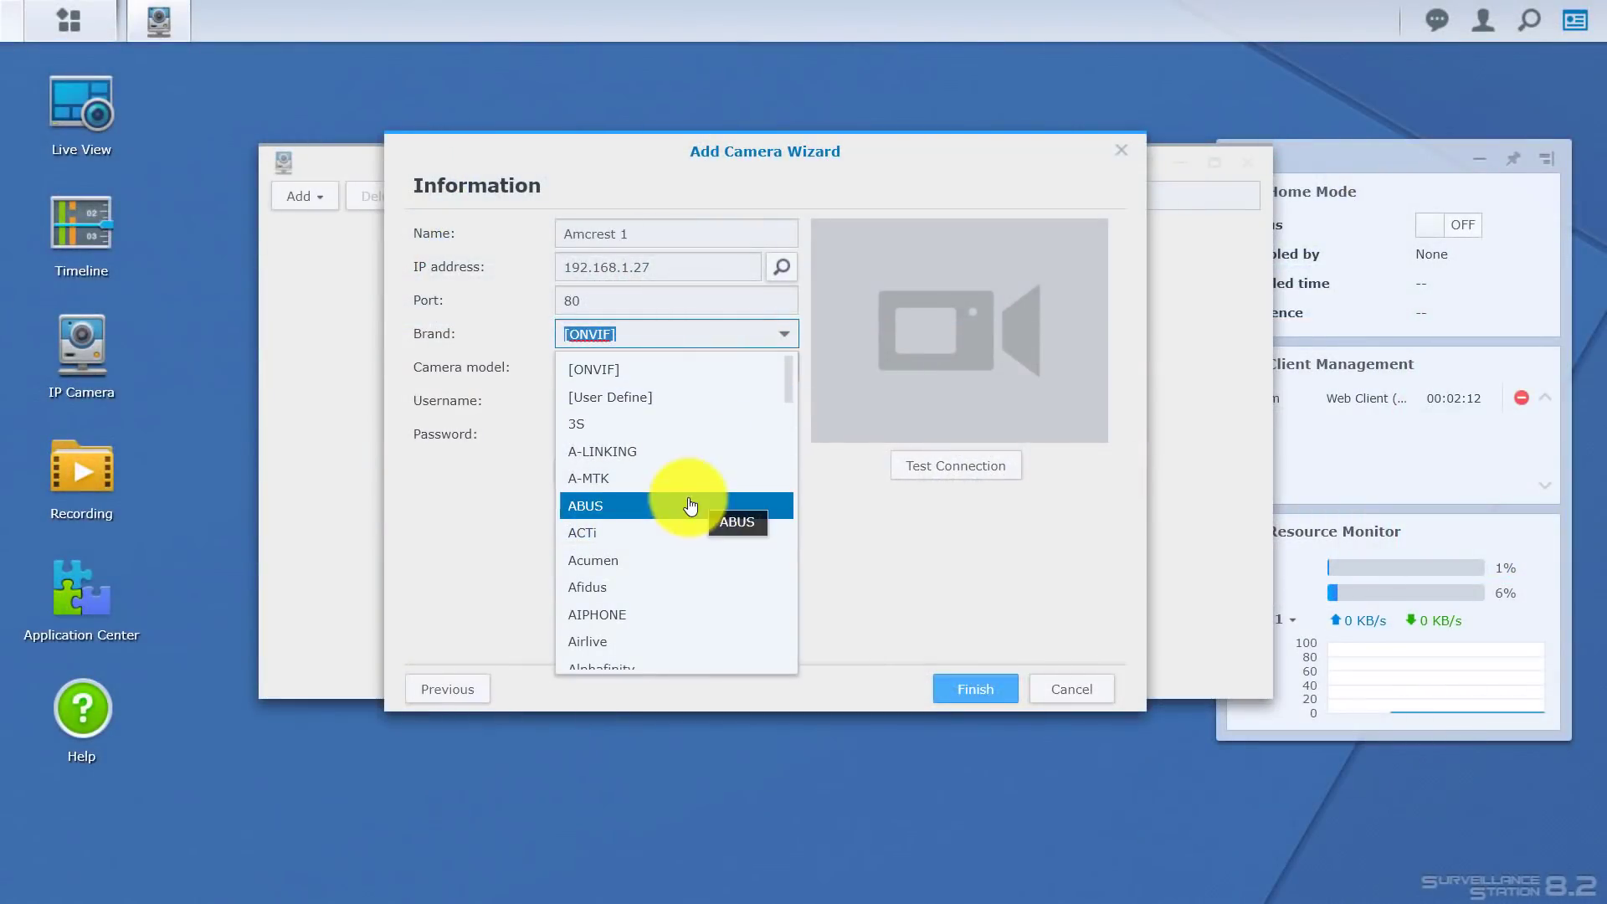
scroll(638, 609, down, 1)
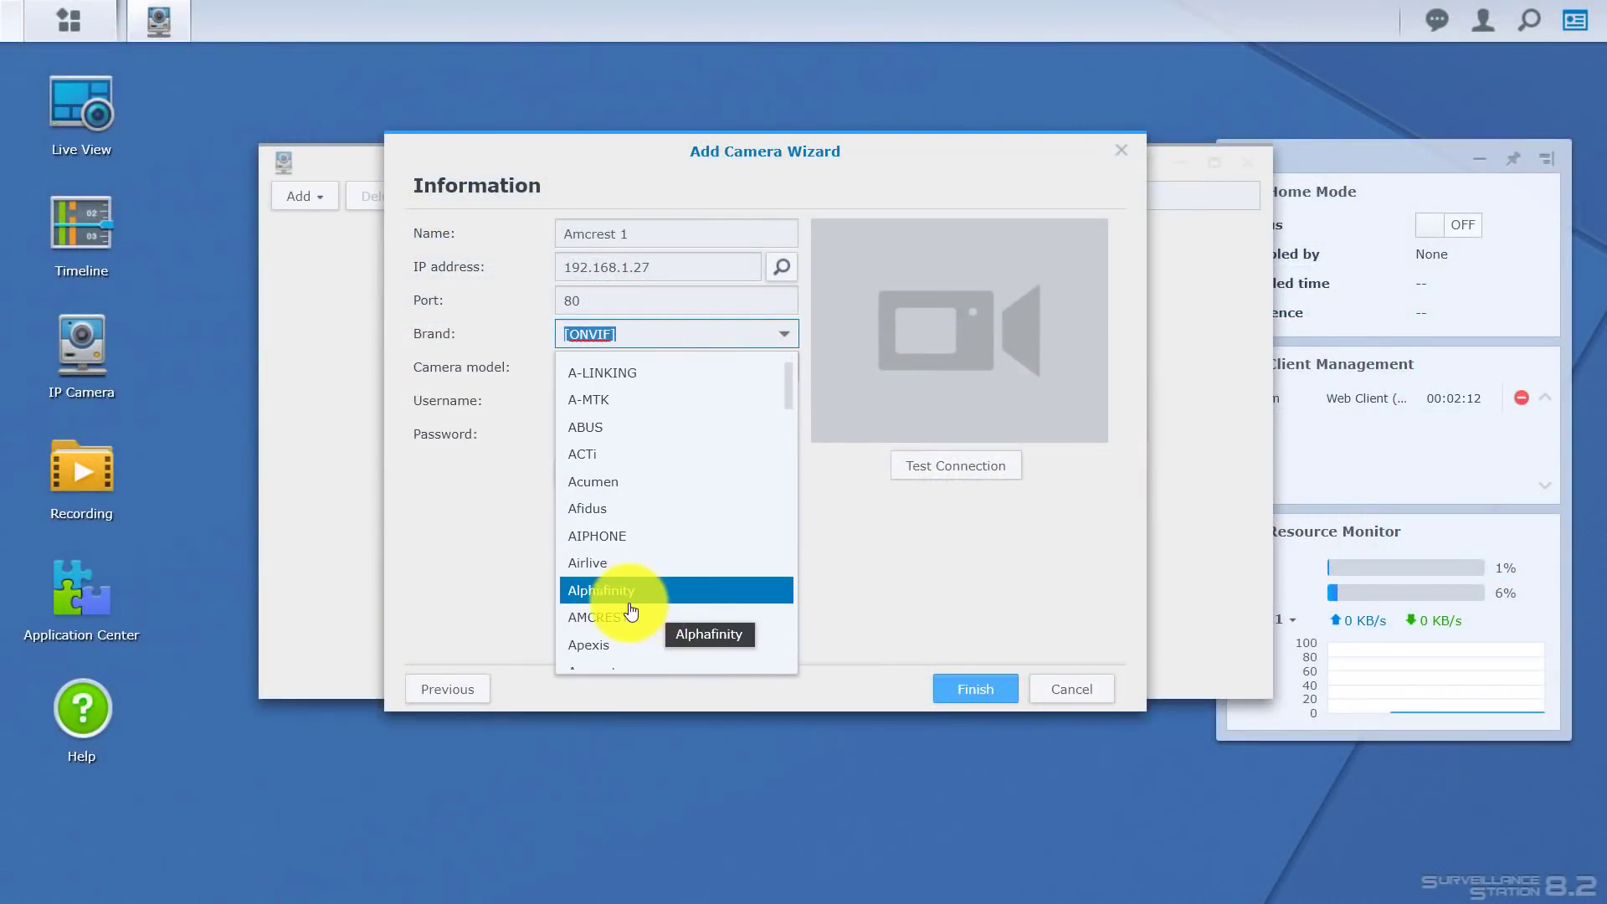
click(613, 617)
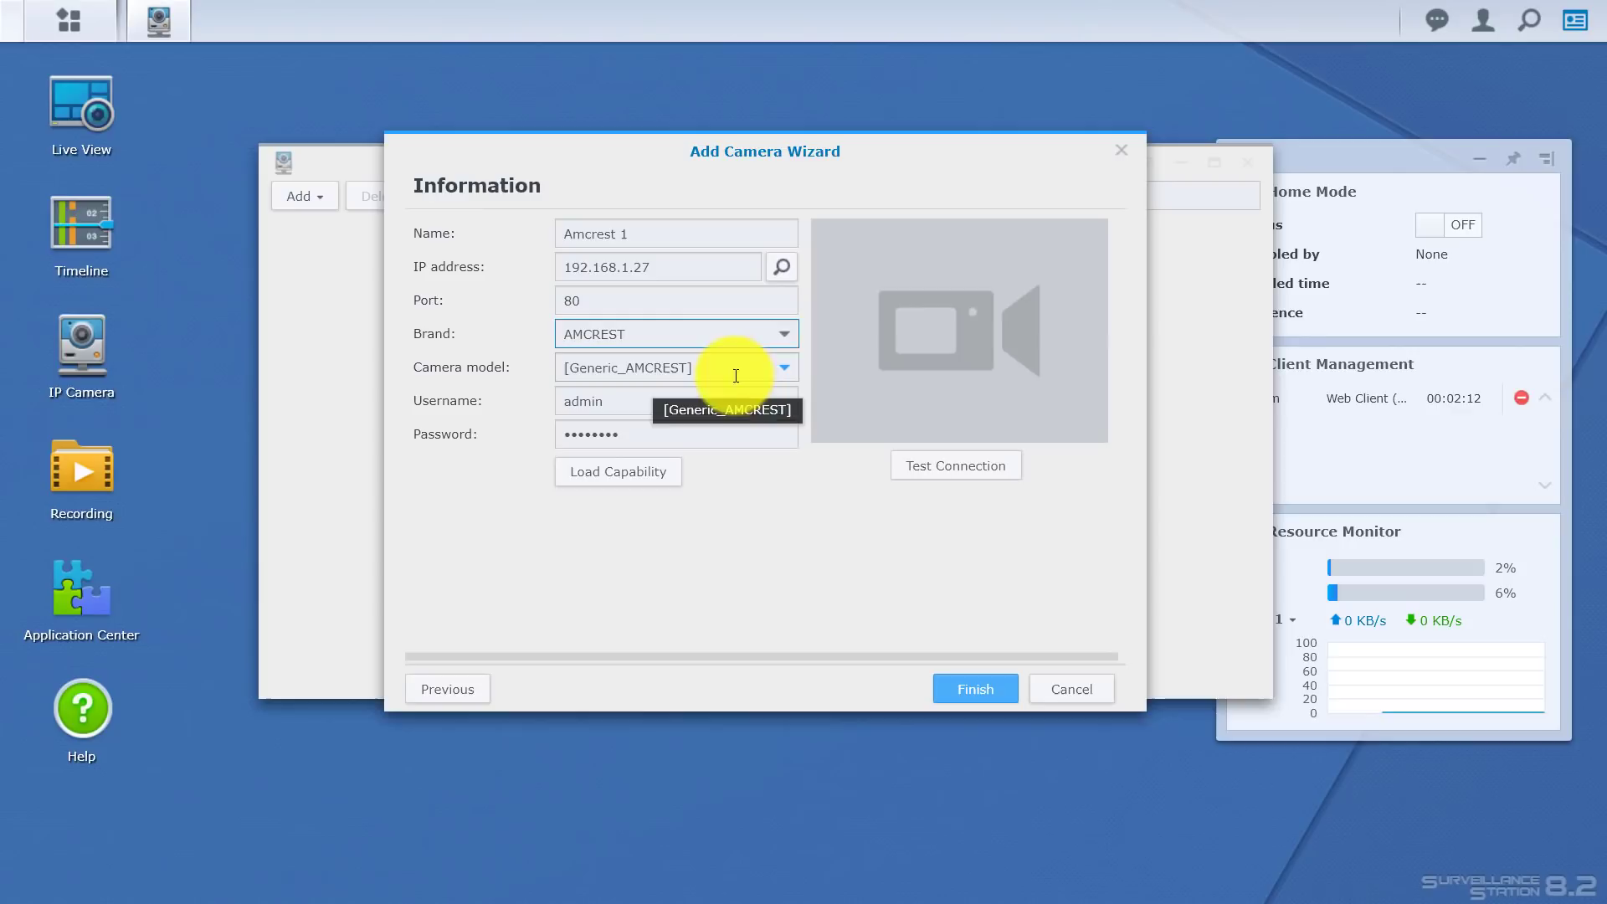
click(775, 366)
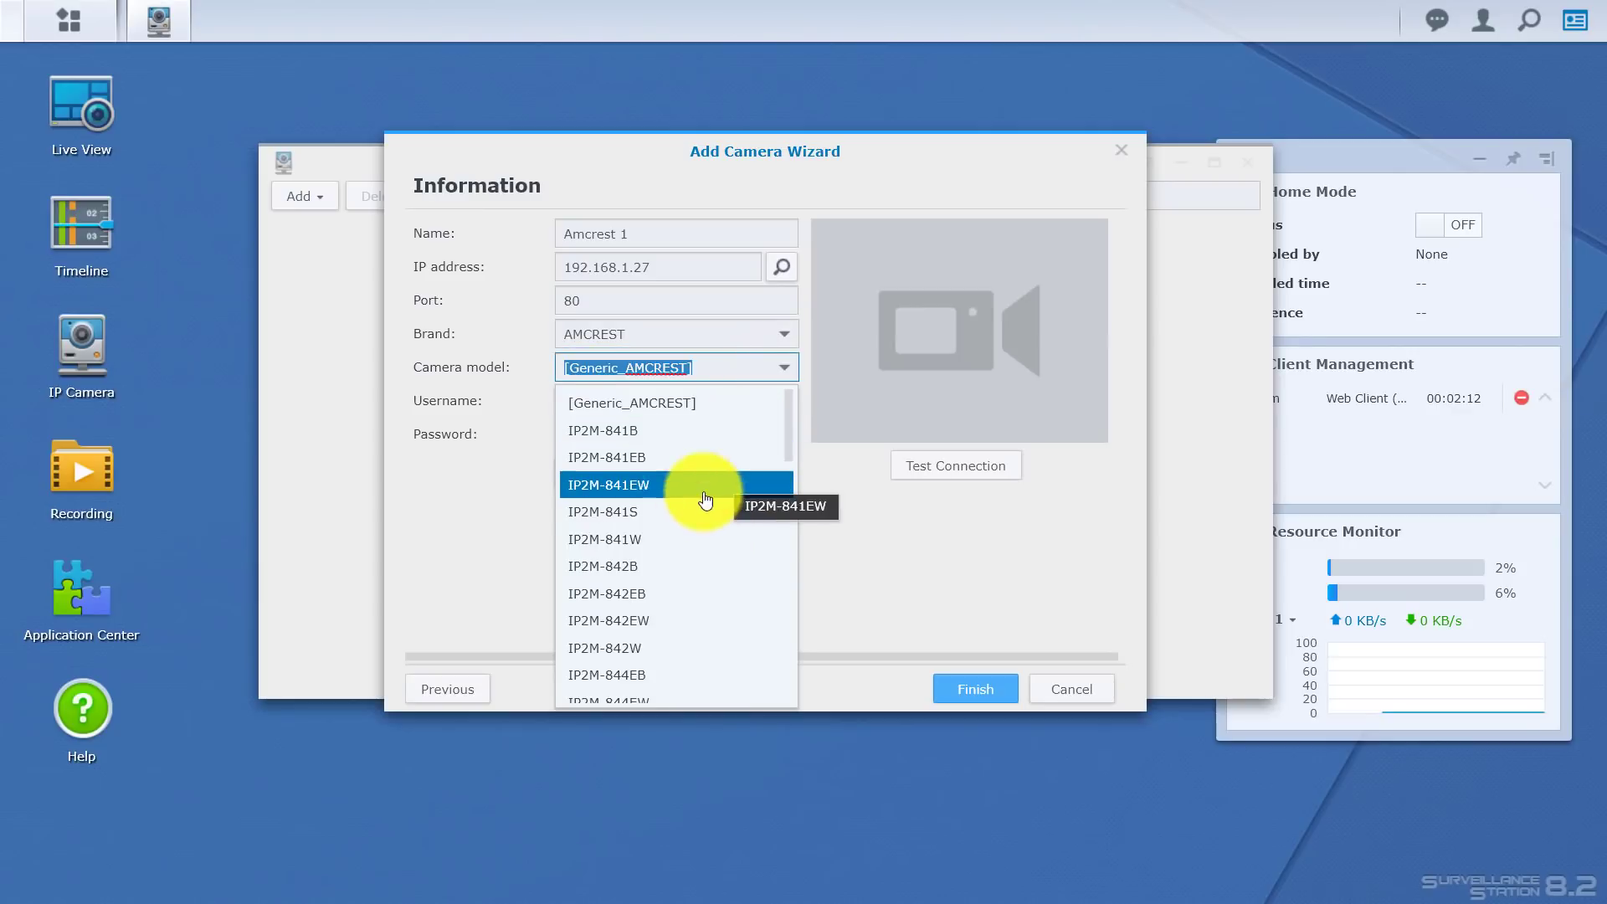
click(637, 439)
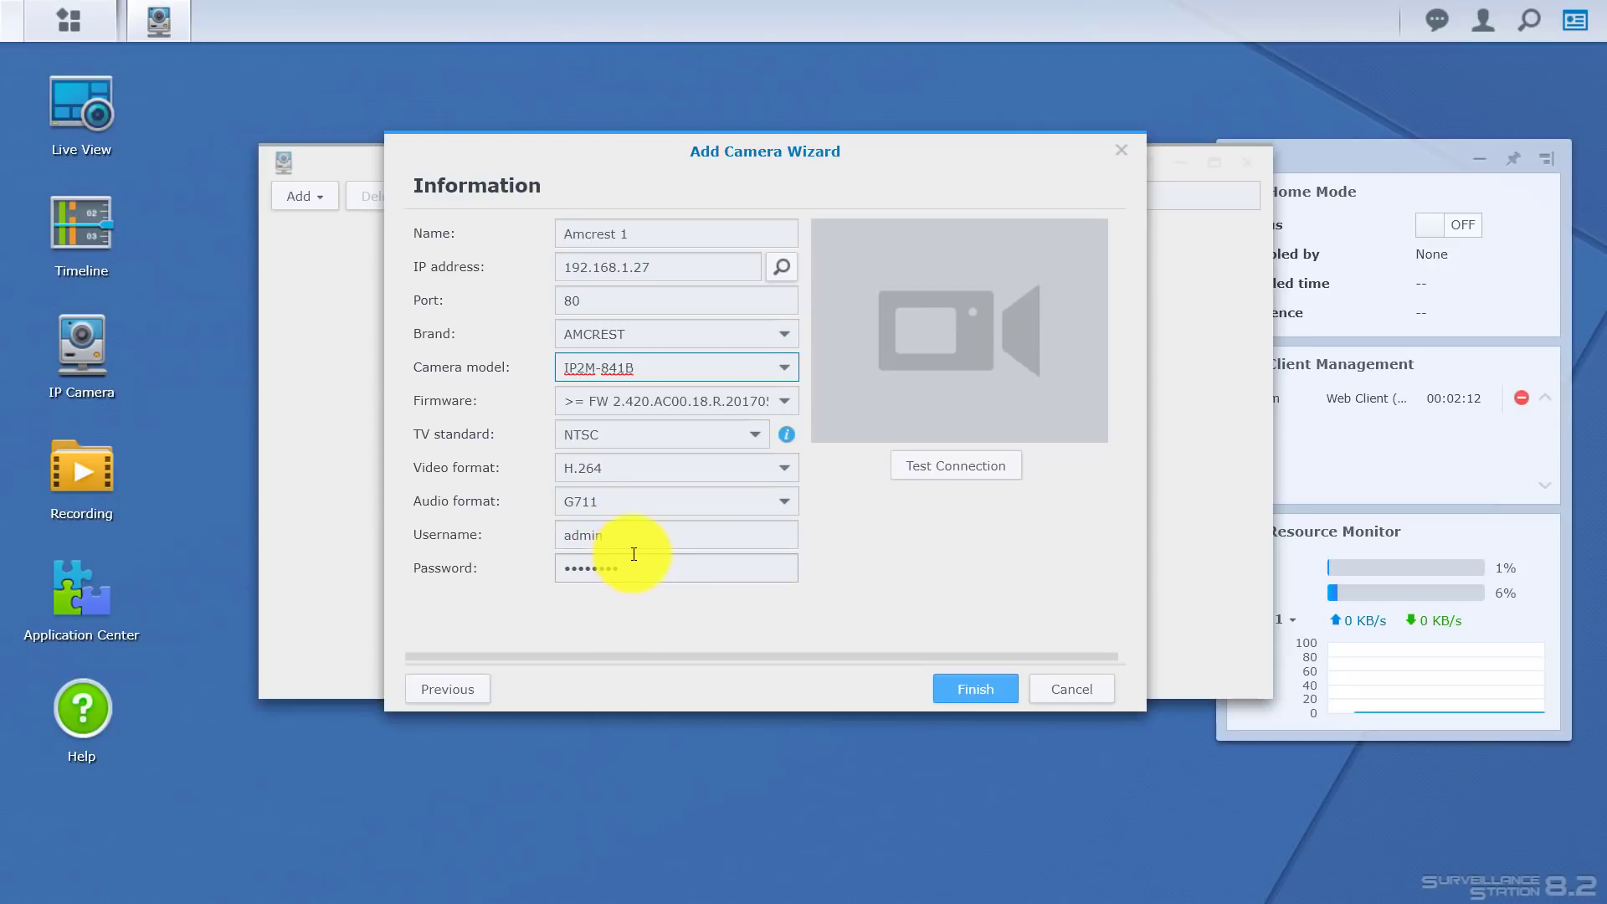
Re-enter the camera password, keep H.264 video, and test the connection.
drag(633, 568, 556, 572)
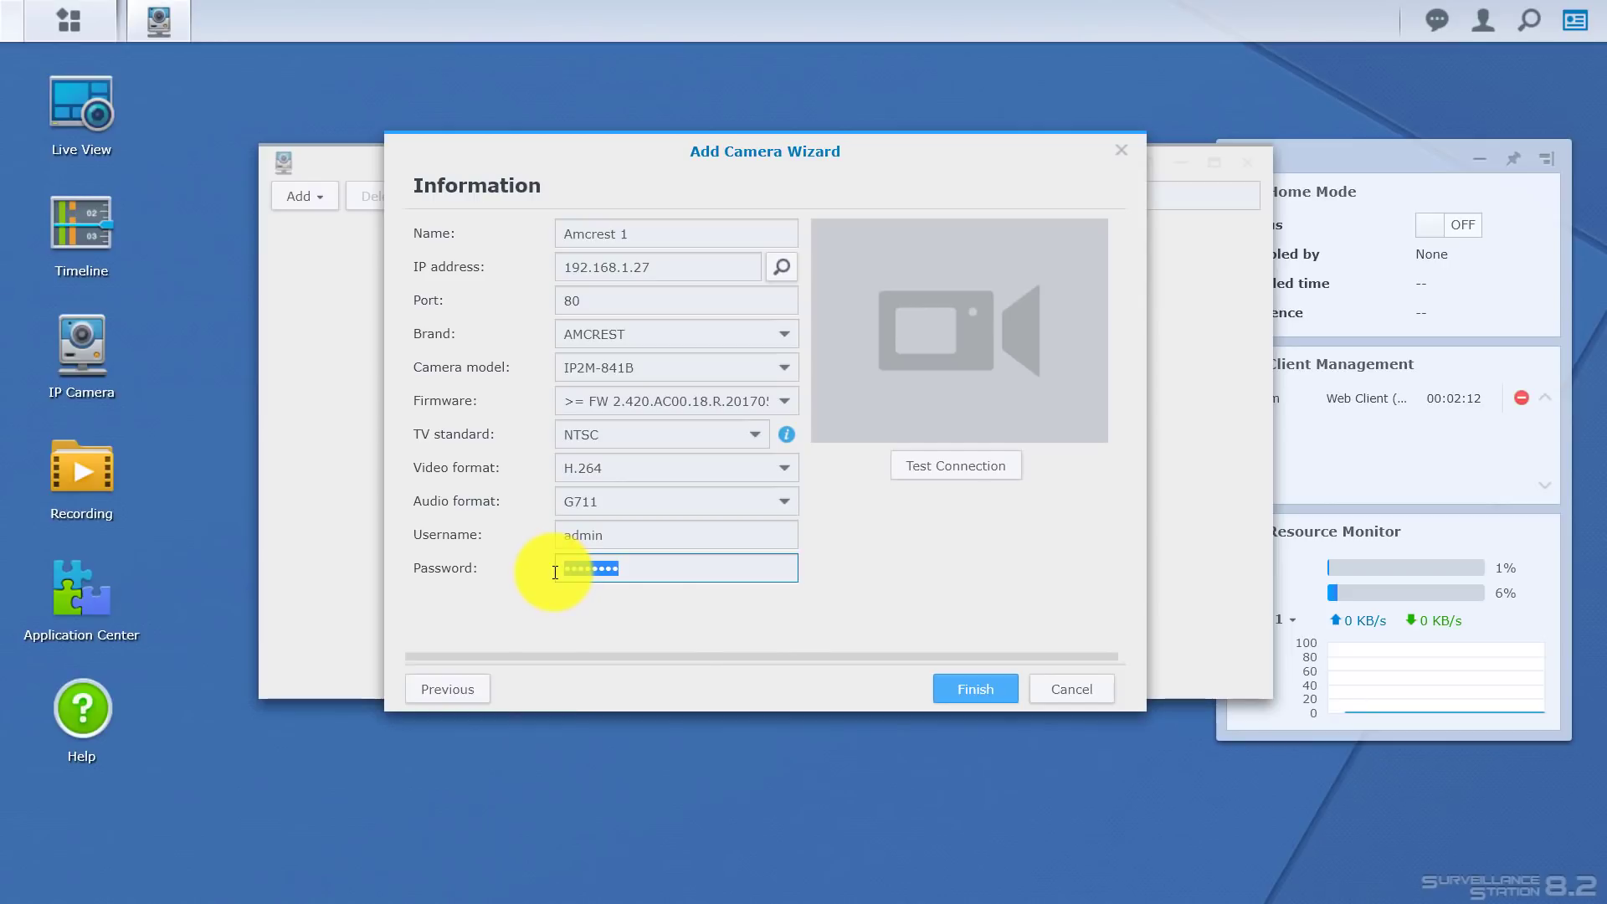
text(*******)
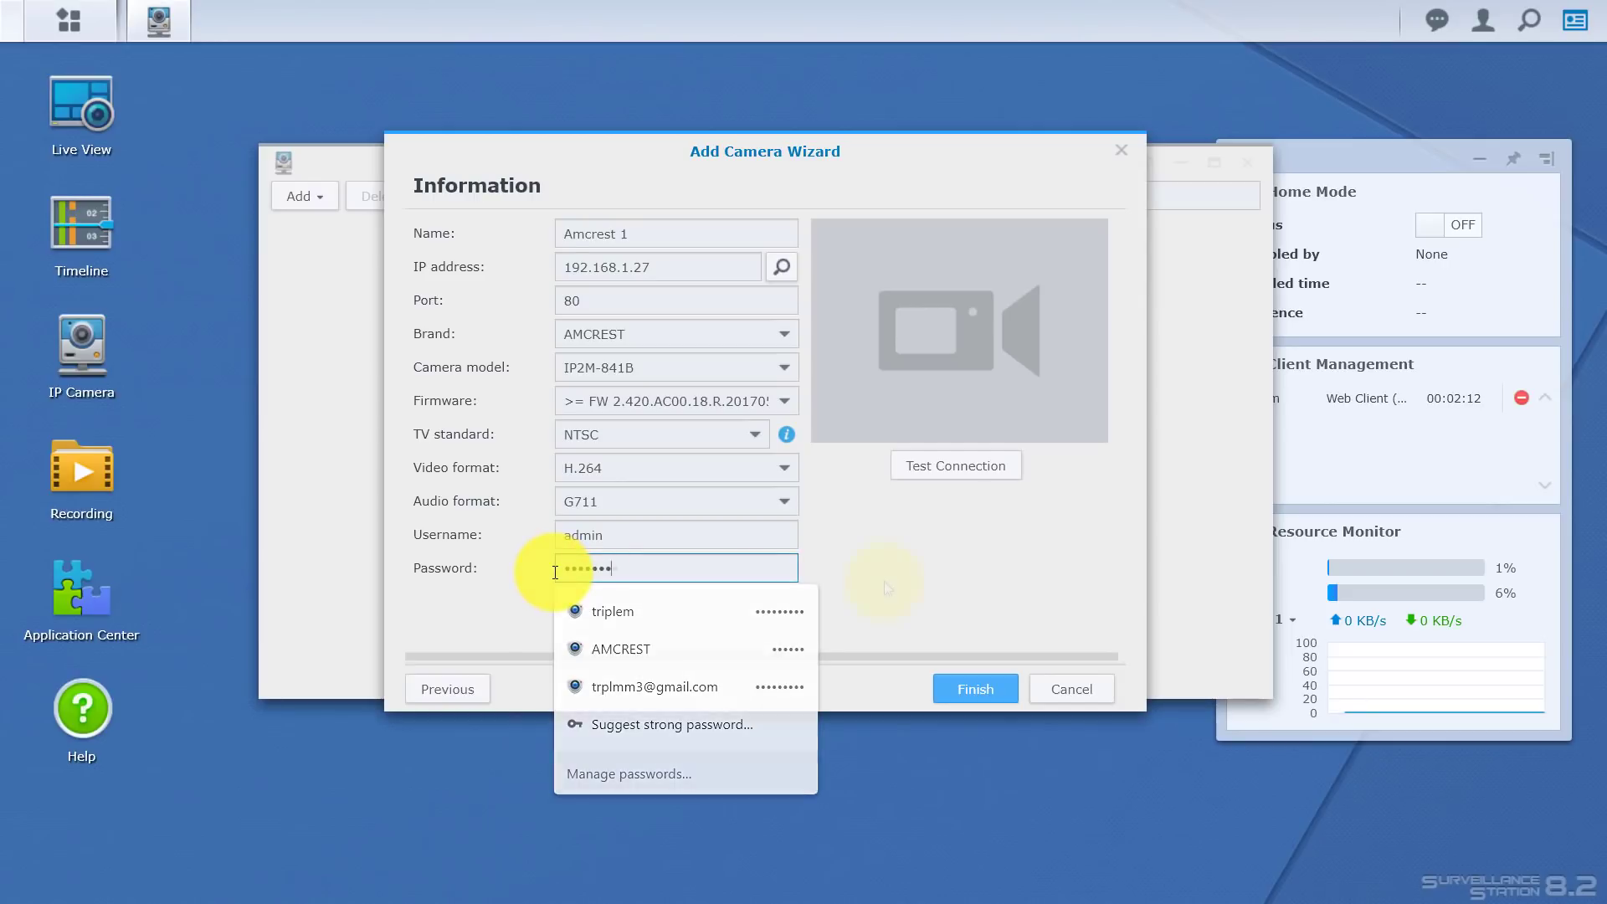
click(883, 580)
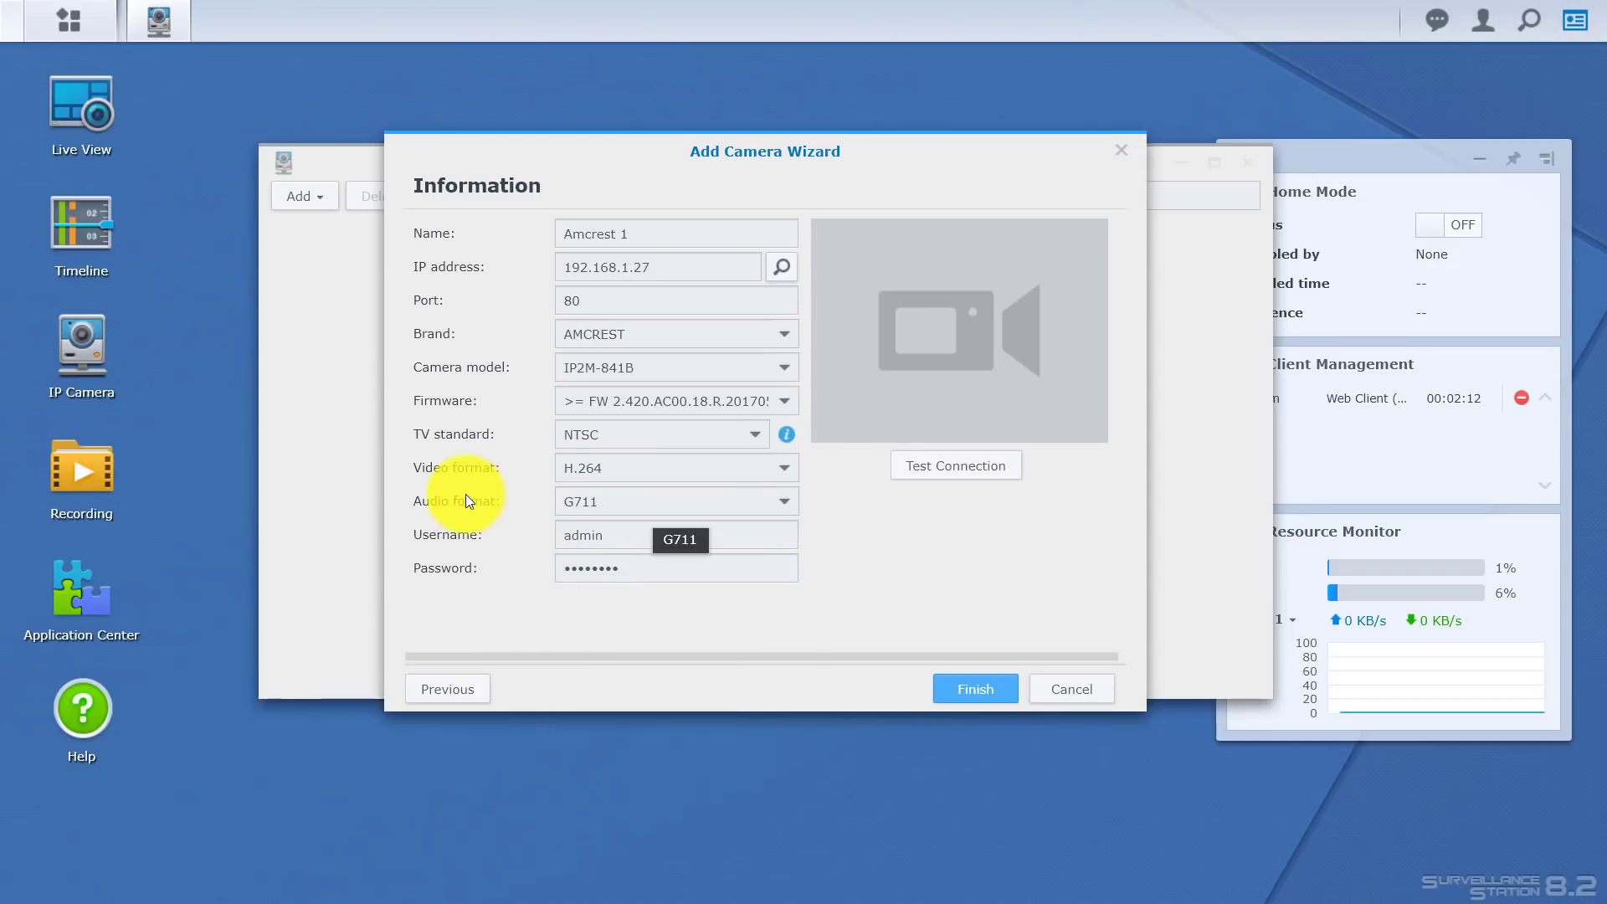
click(783, 504)
click(789, 471)
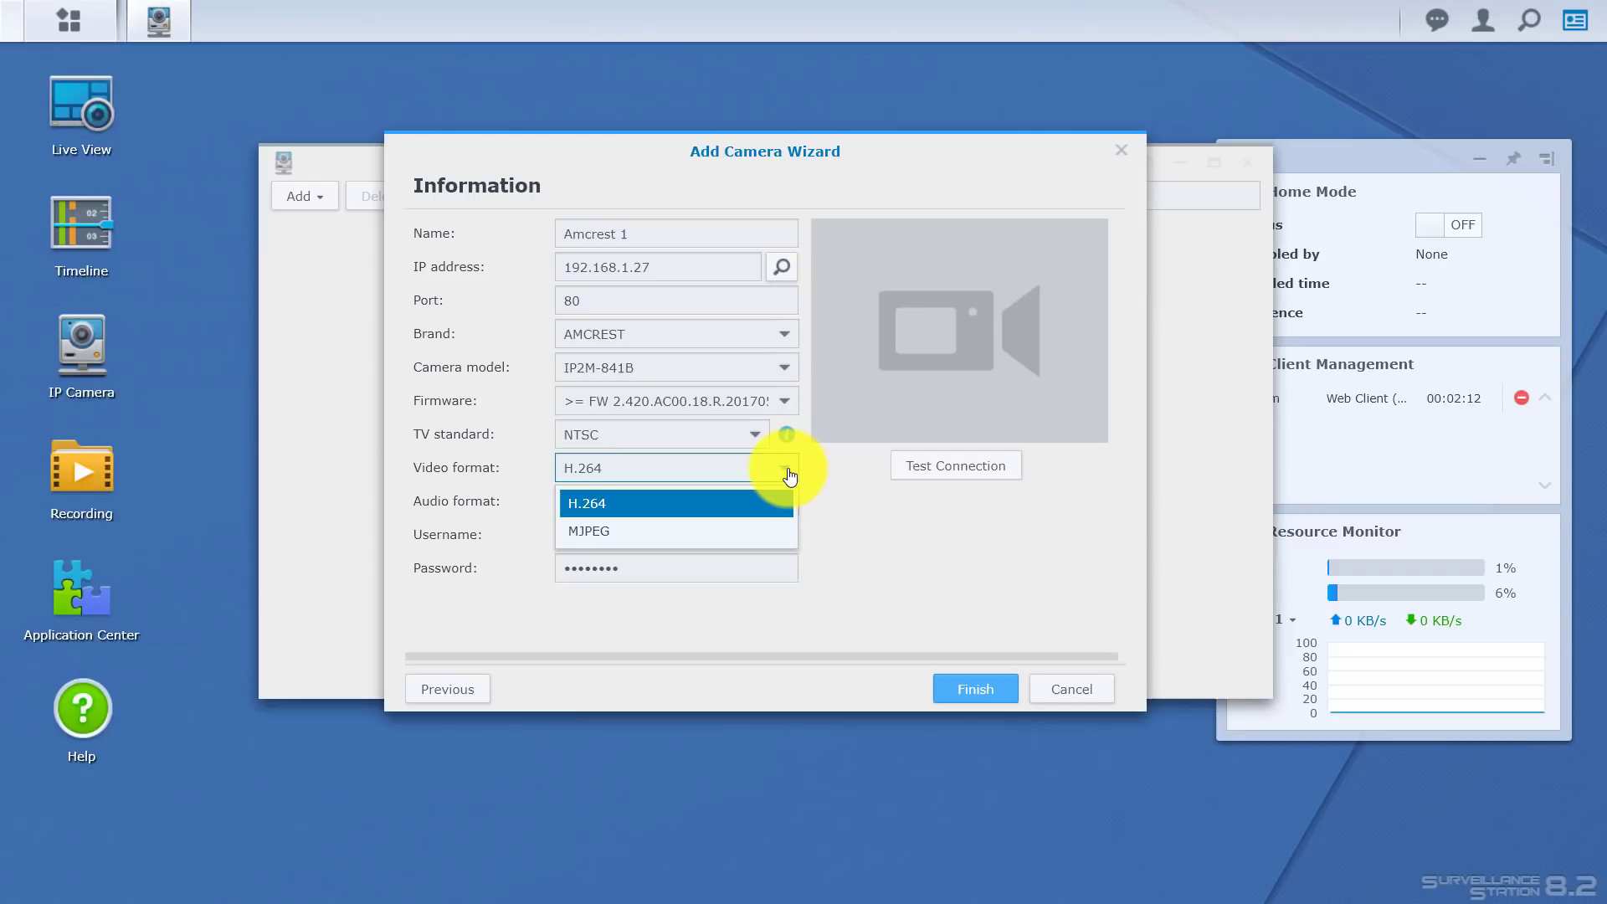
click(789, 472)
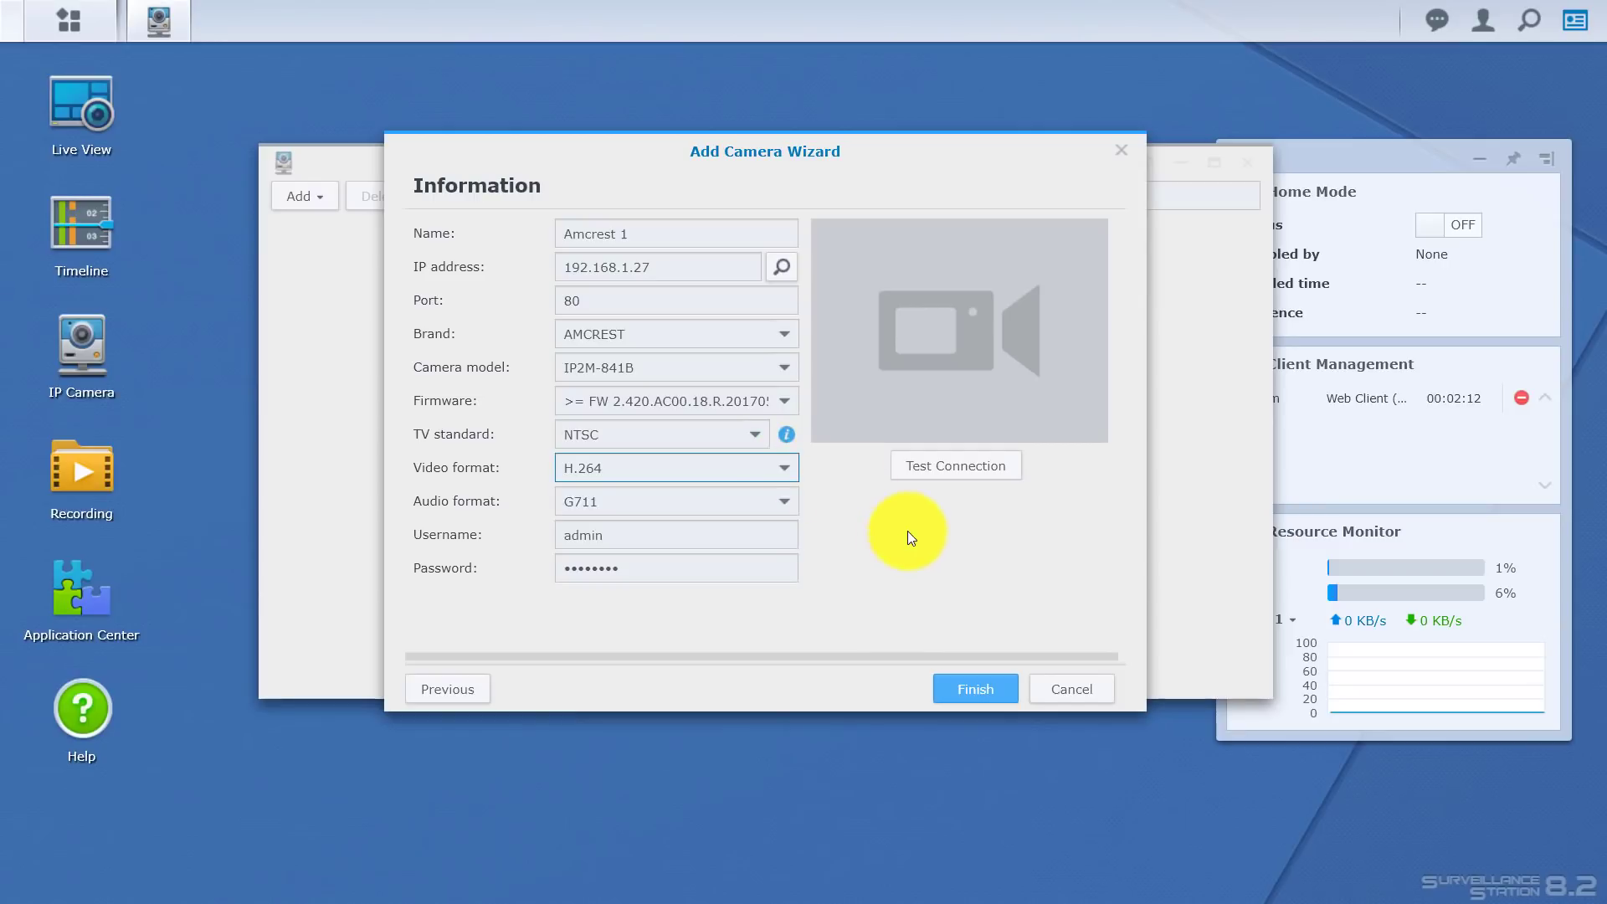
click(942, 474)
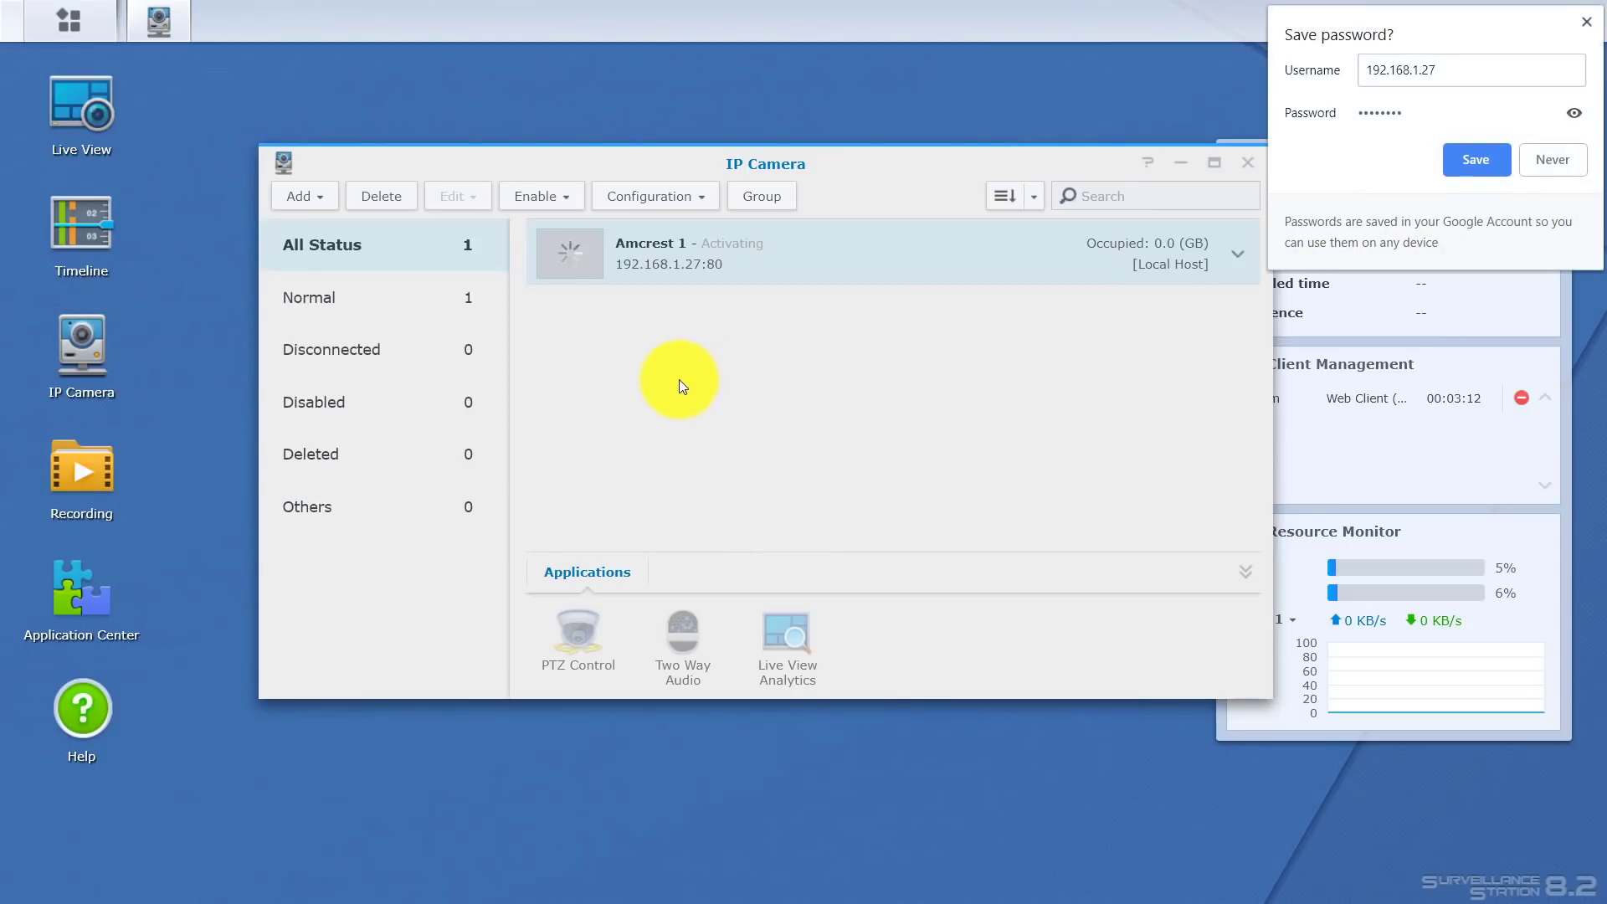
Decline Chrome's save-password prompt and close the IP Camera window.
click(327, 205)
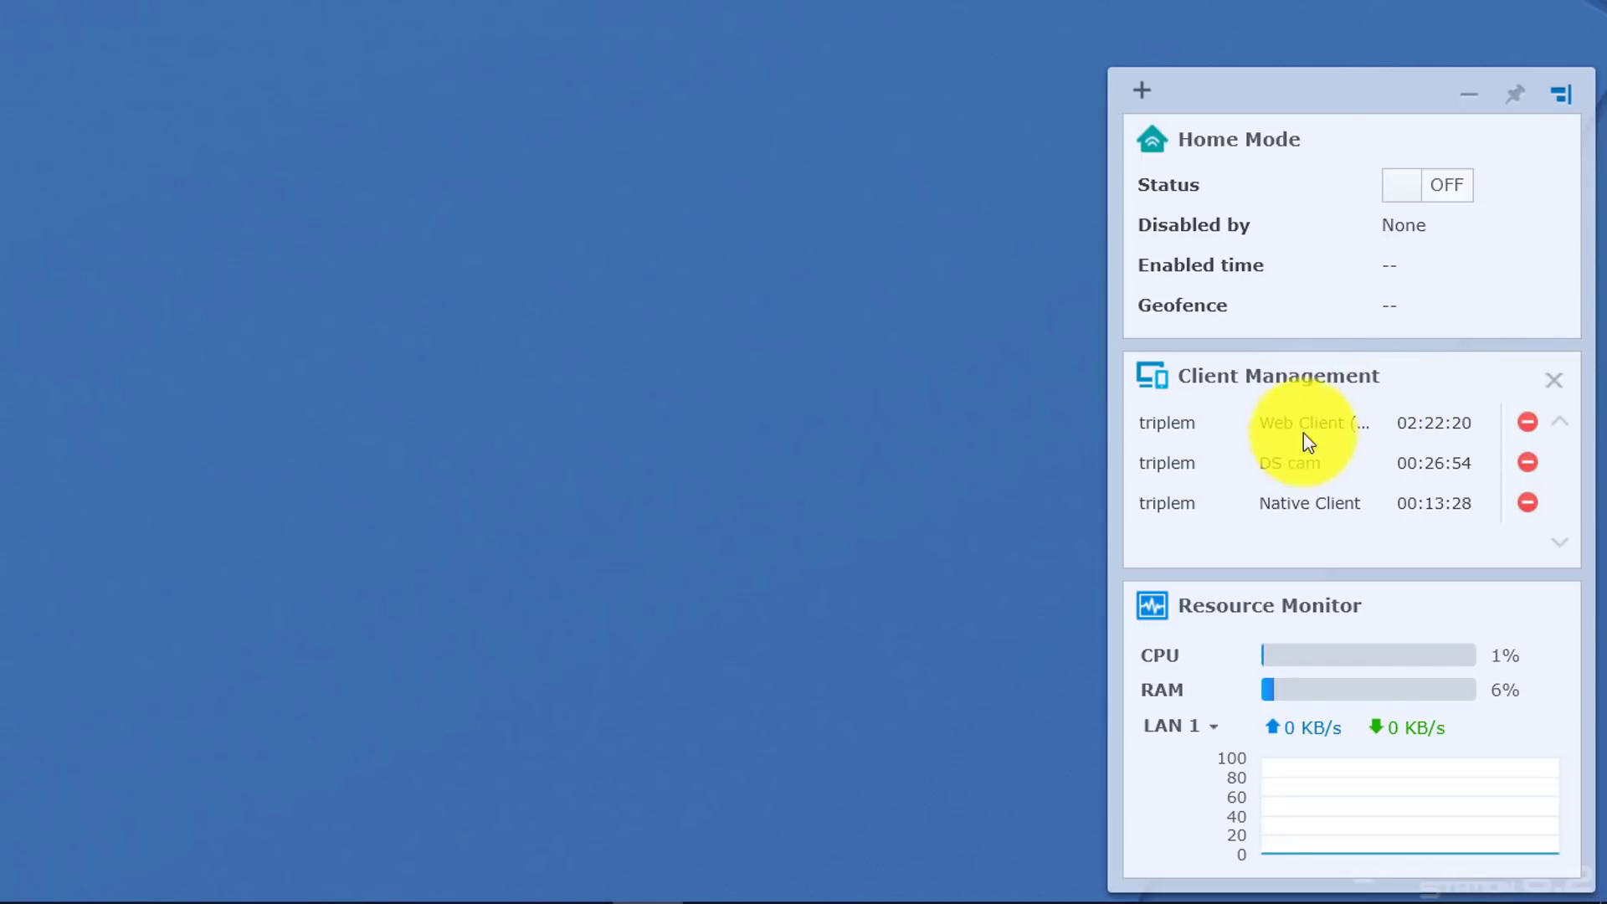
mouse_move(1259, 514)
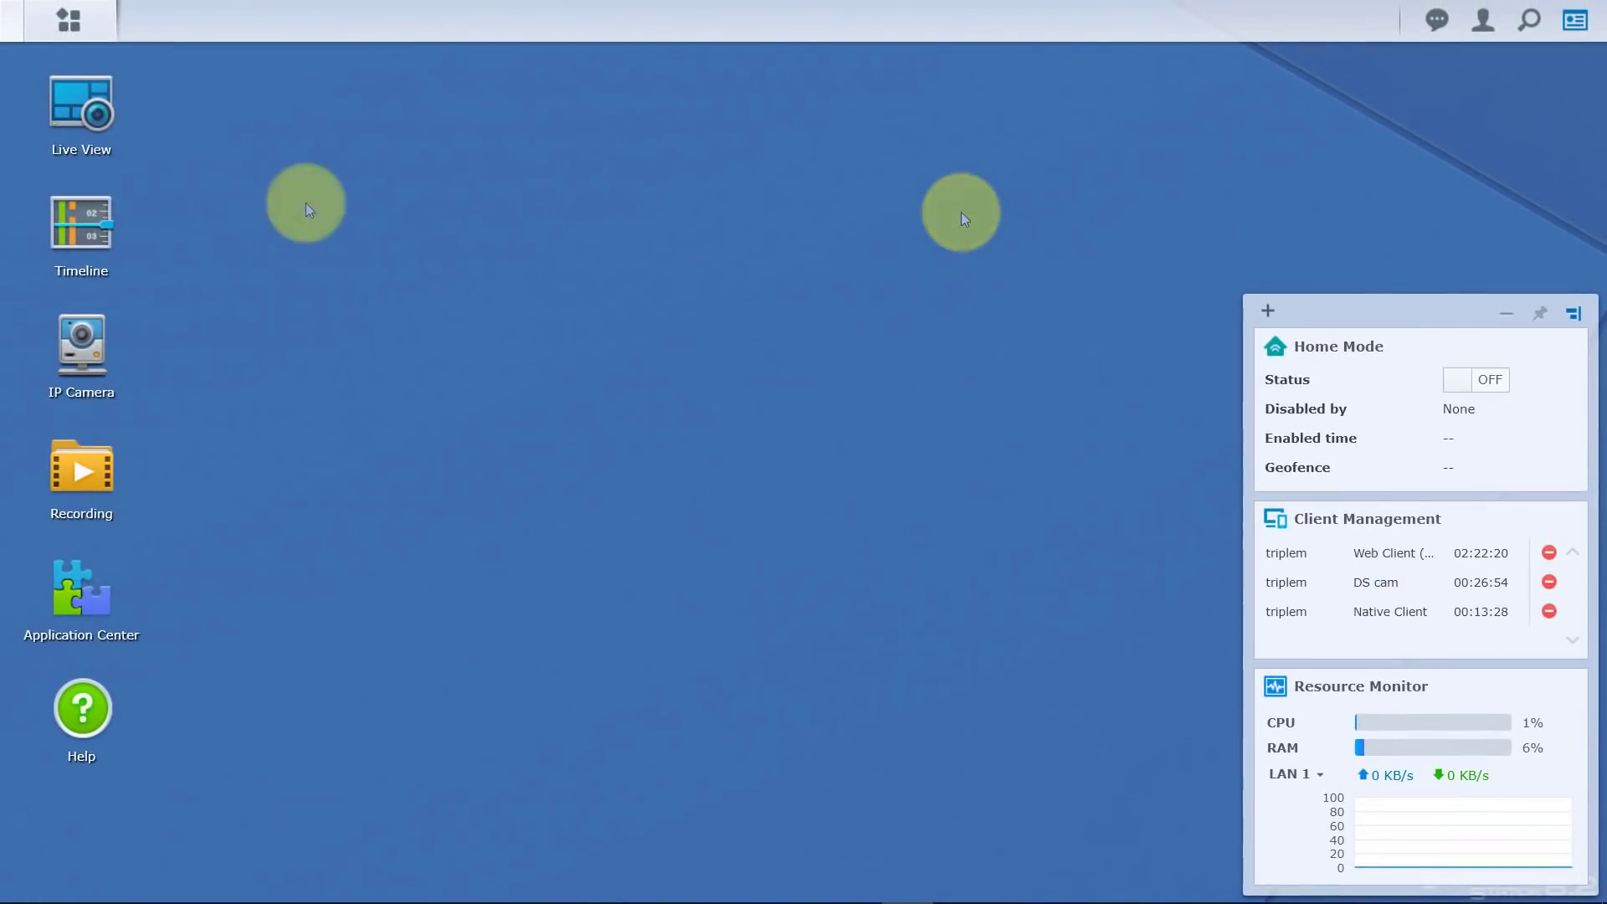
Open Live View, select the Amcrest 2 feed, and enlarge the view to full screen.
click(74, 115)
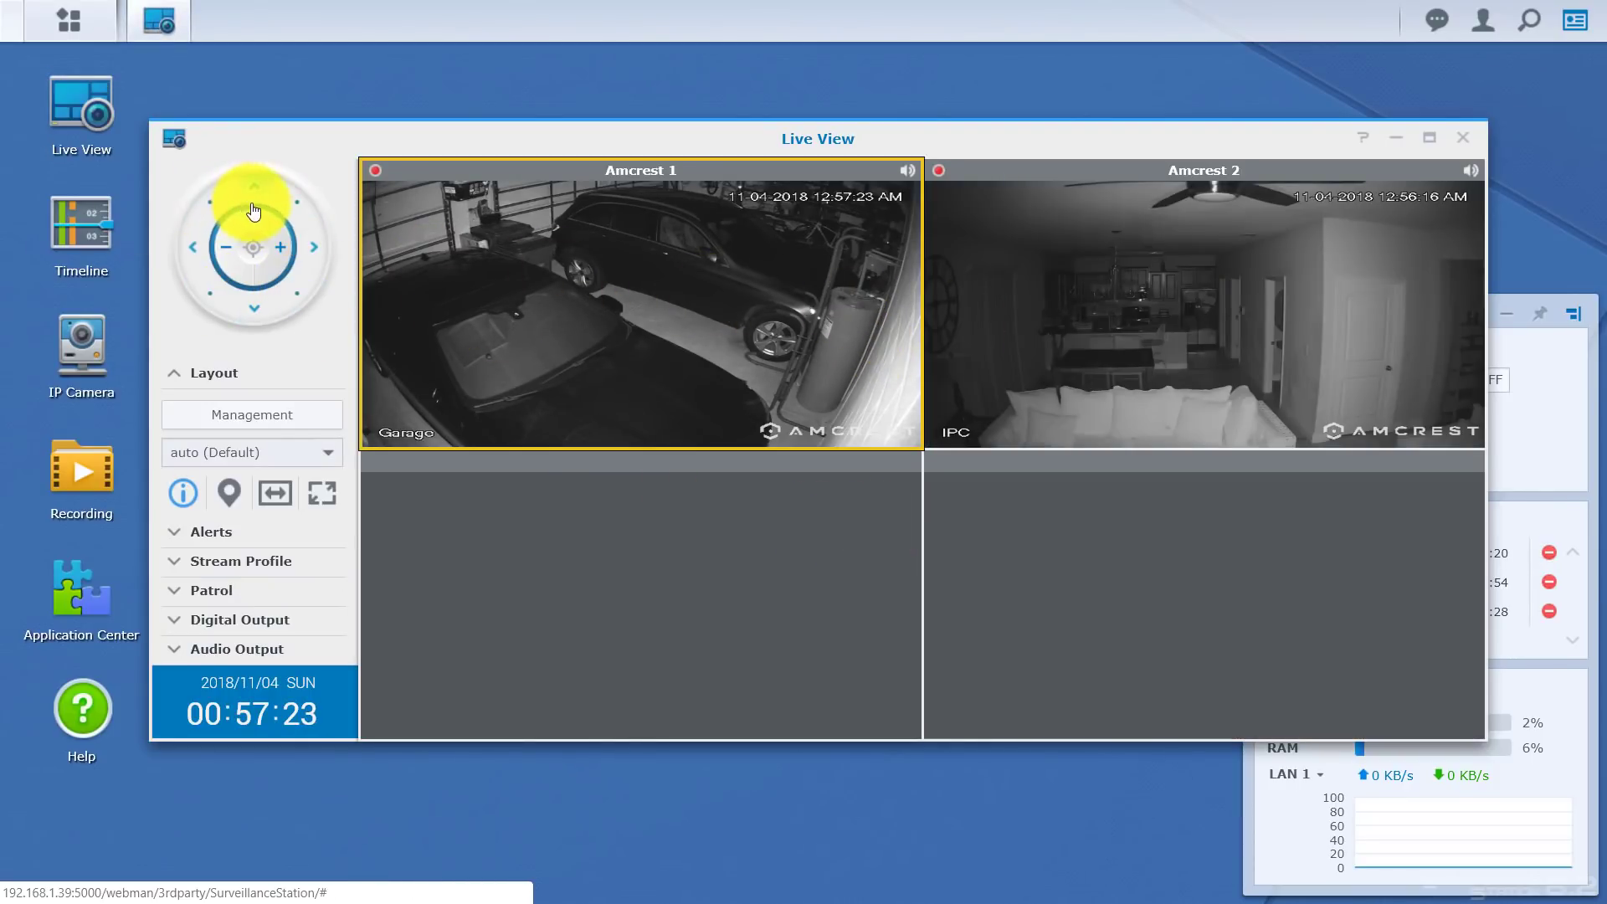
click(981, 293)
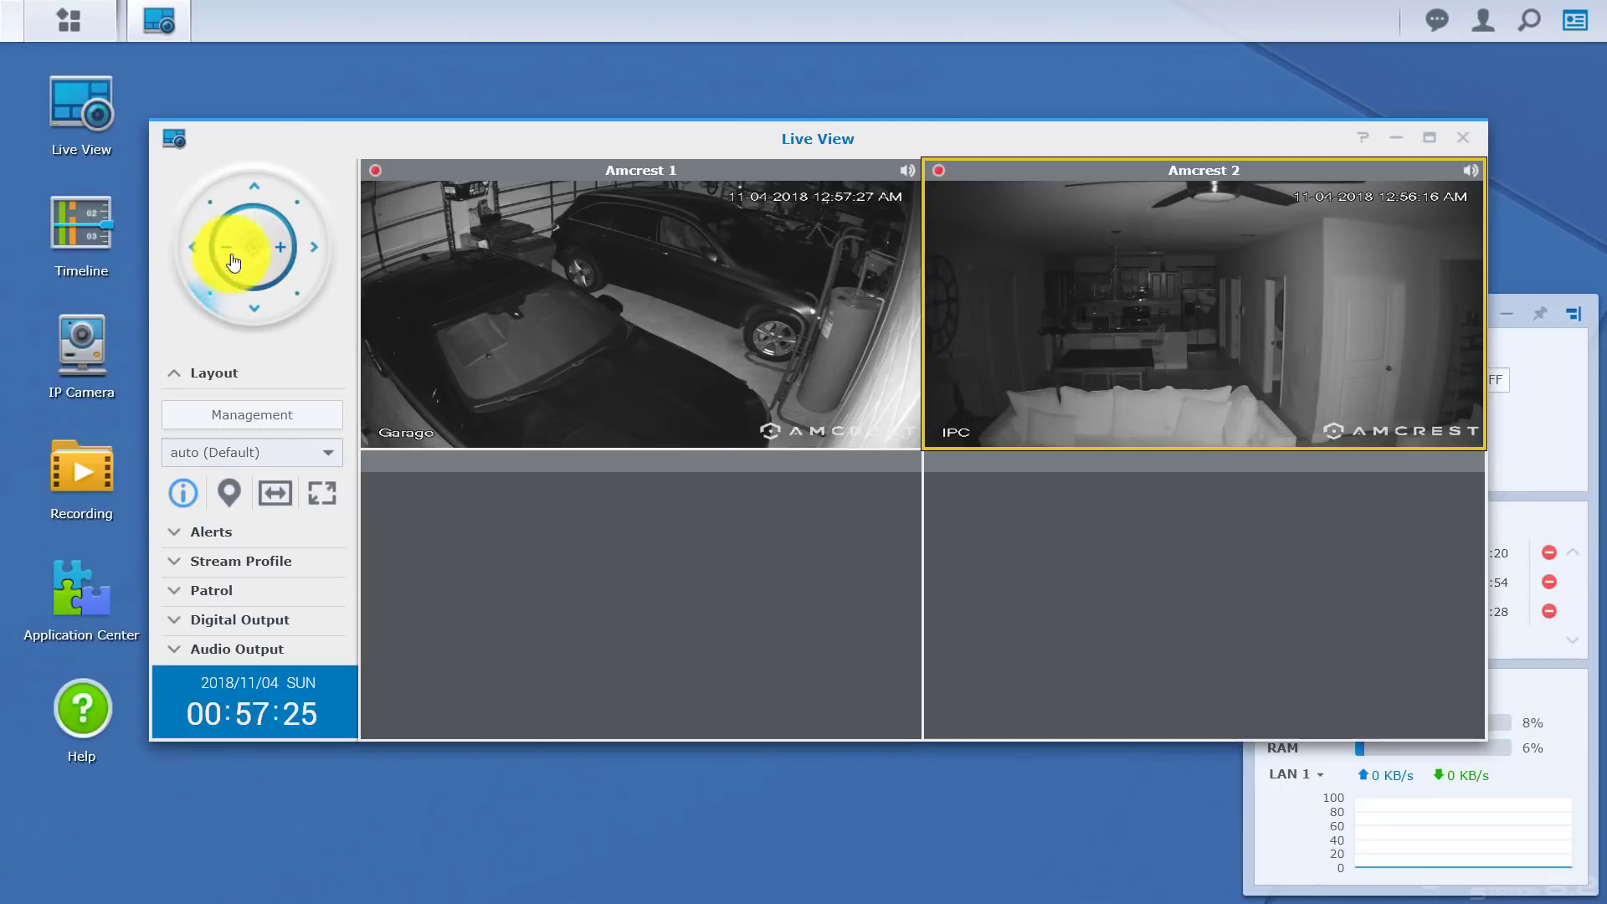
click(319, 257)
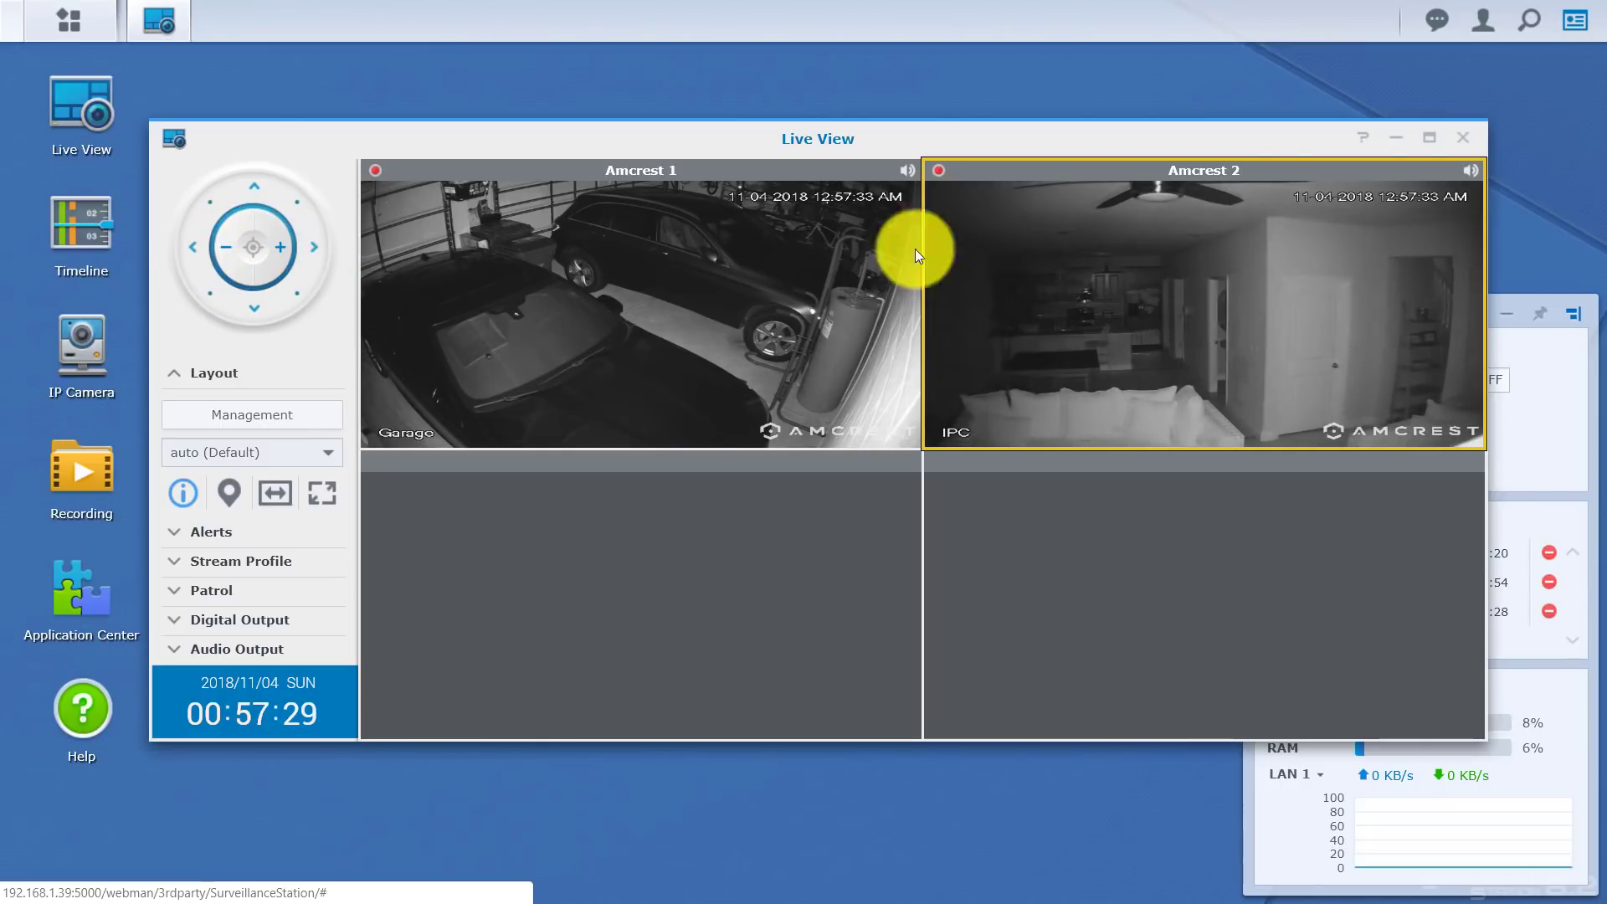
click(1429, 139)
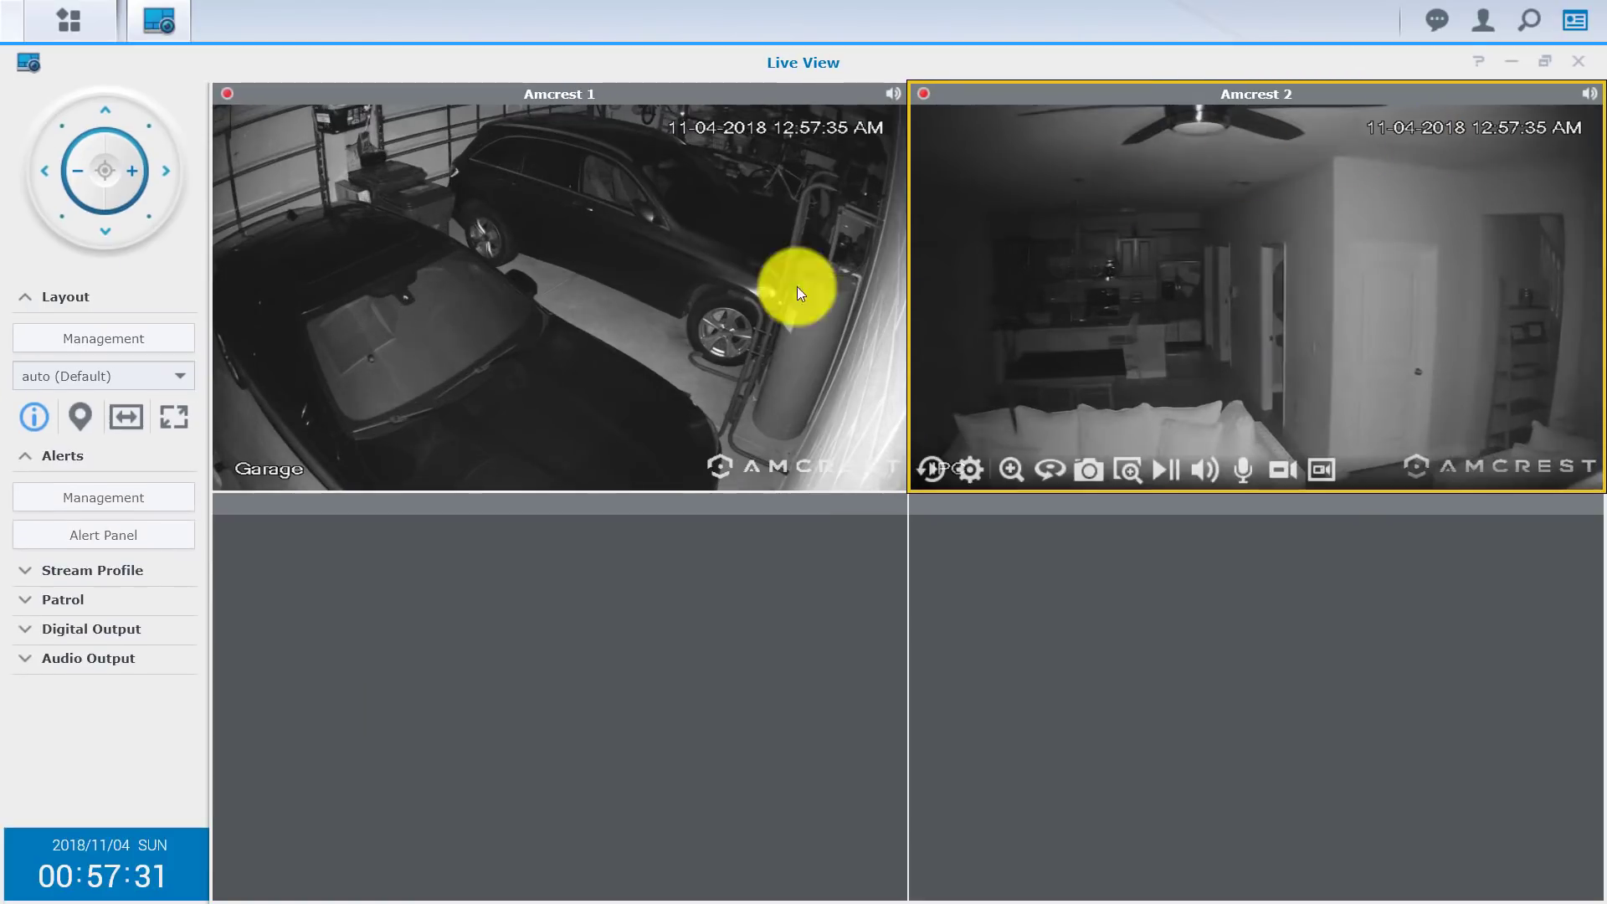
Pan, tilt and zoom Amcrest 2 around the room, ending zoomed back out.
click(168, 184)
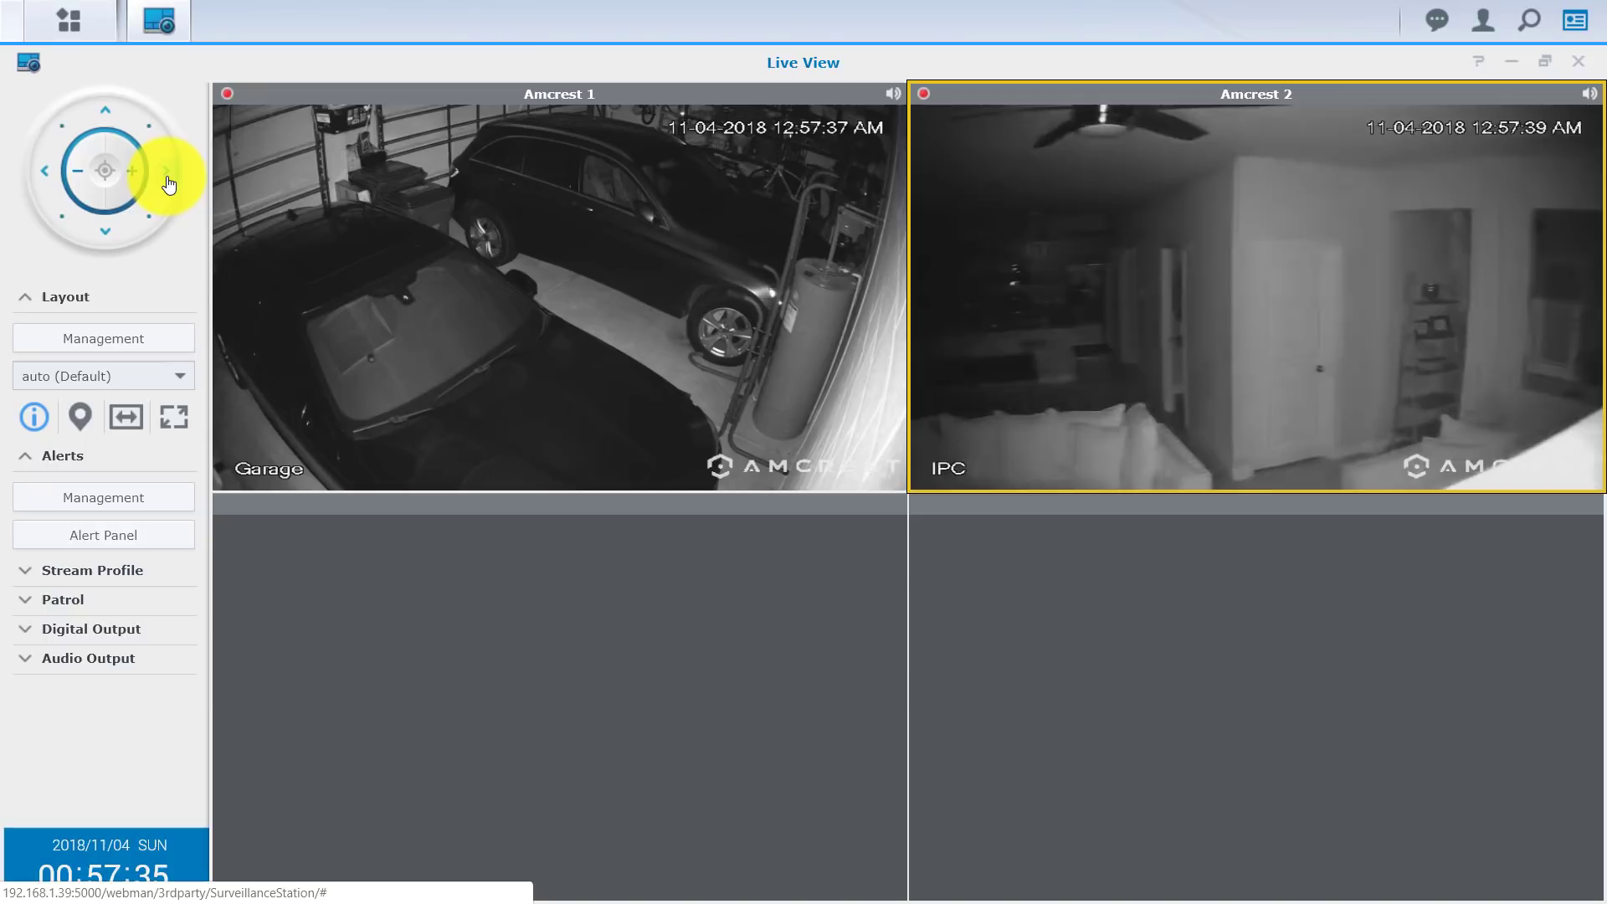
click(45, 180)
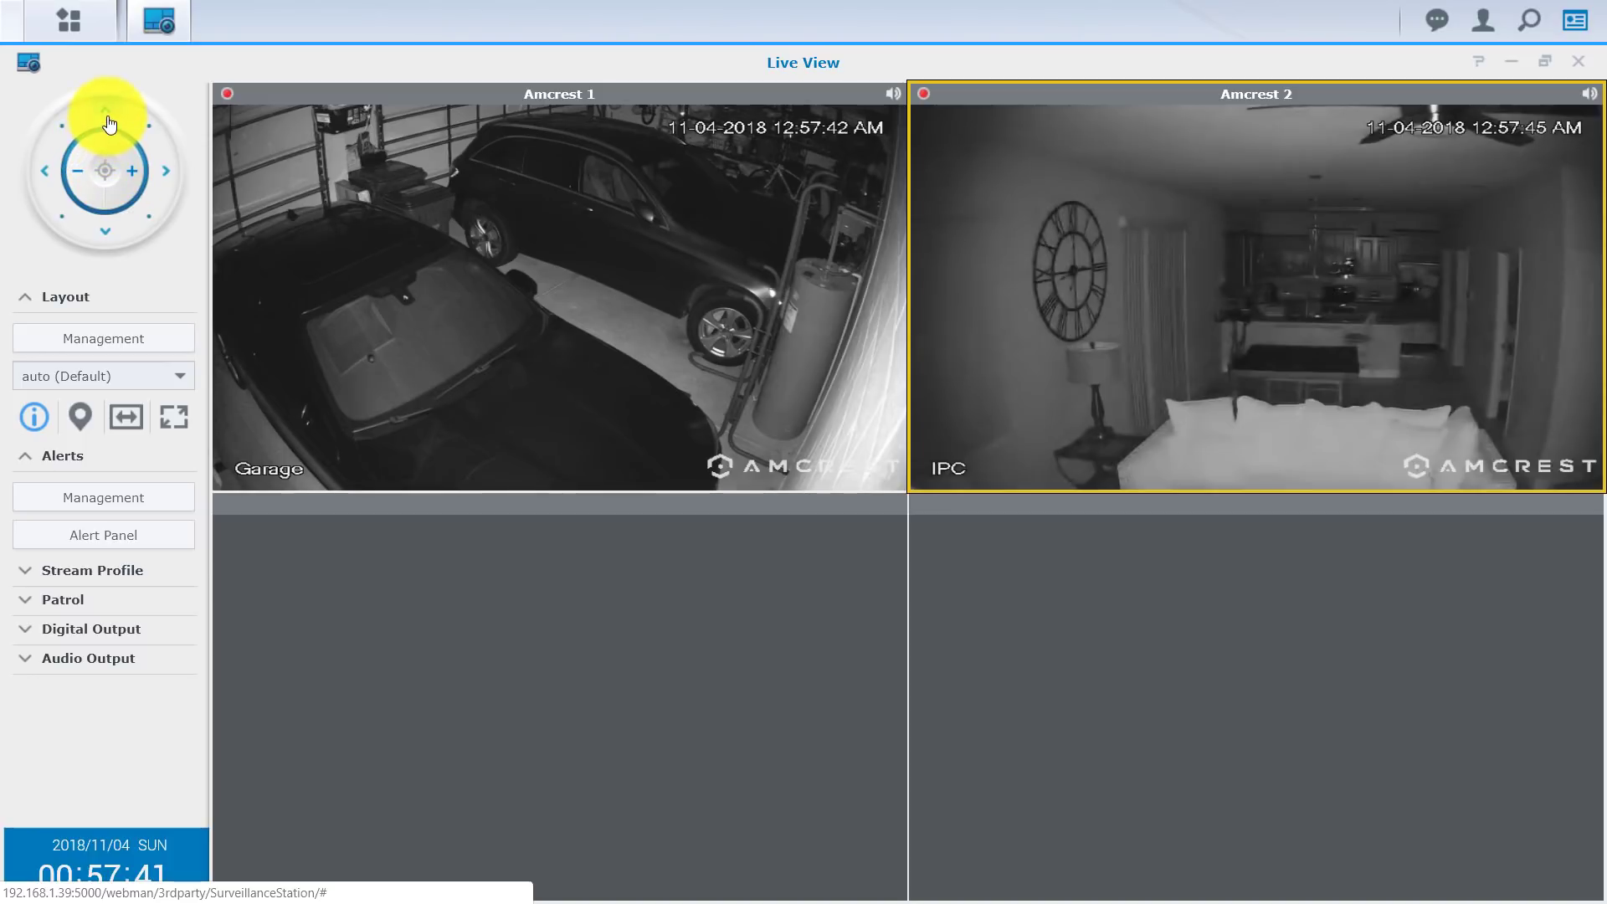
click(106, 111)
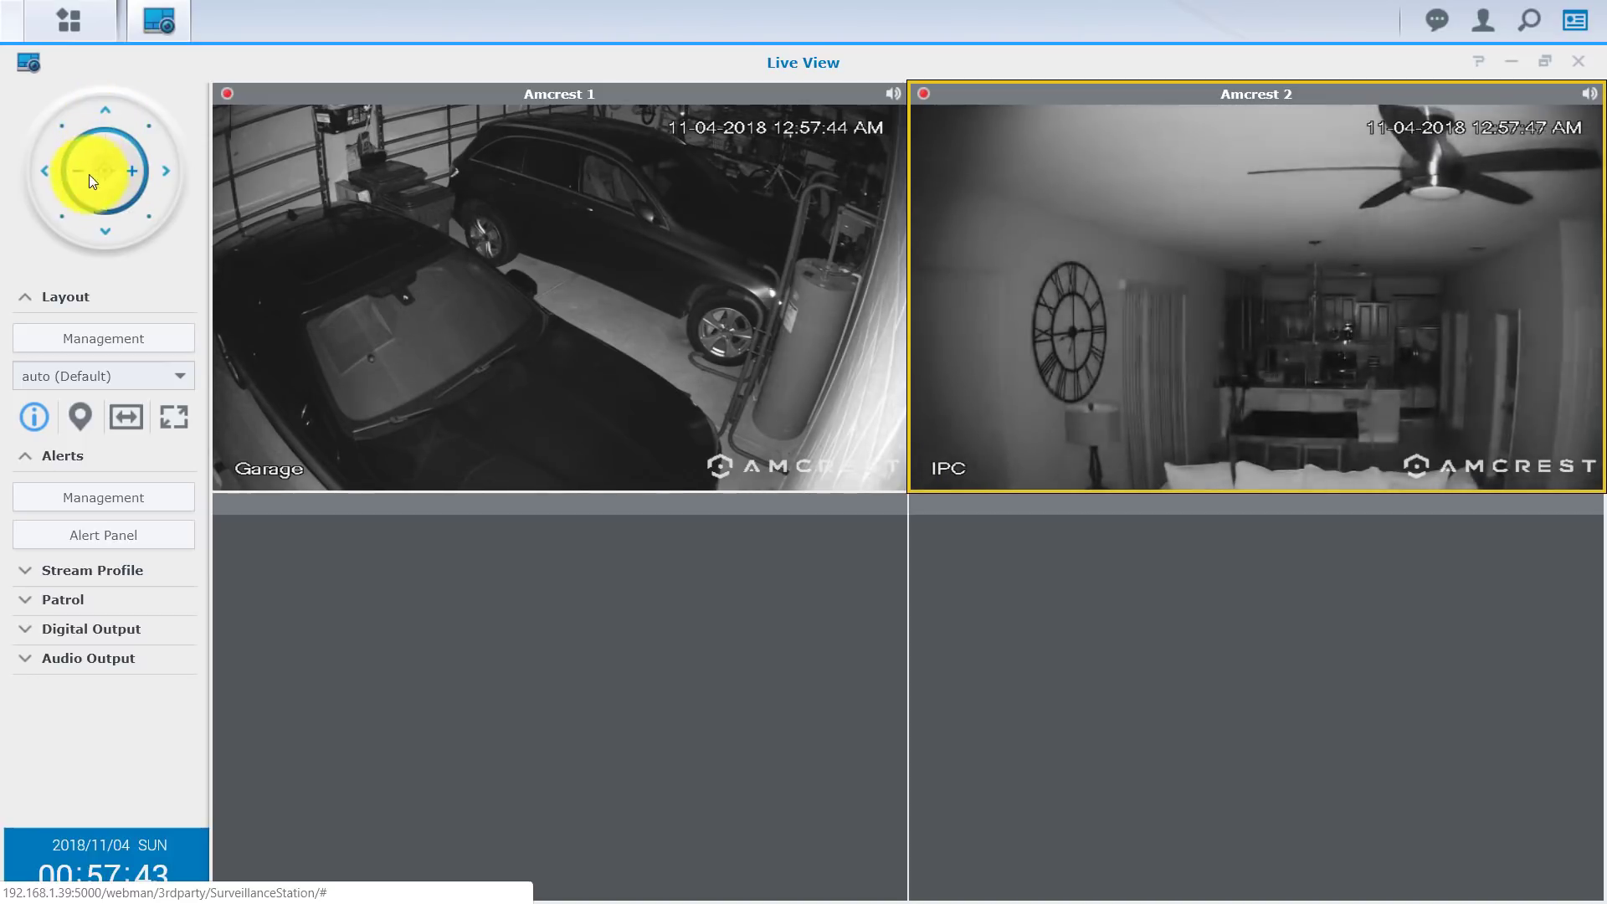
click(108, 239)
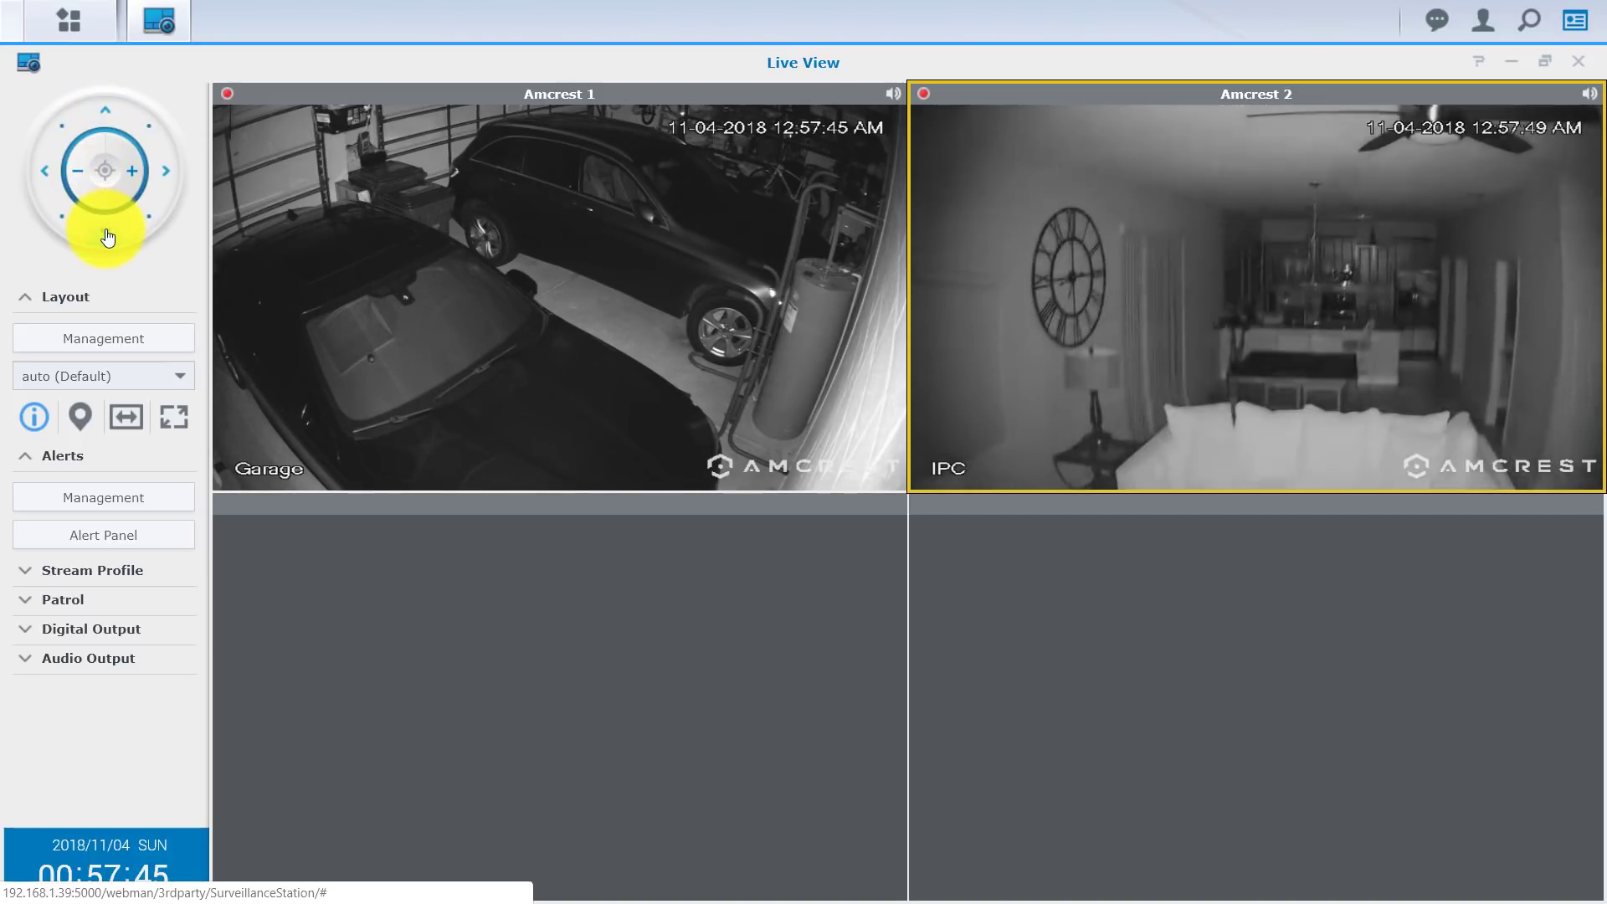
click(162, 184)
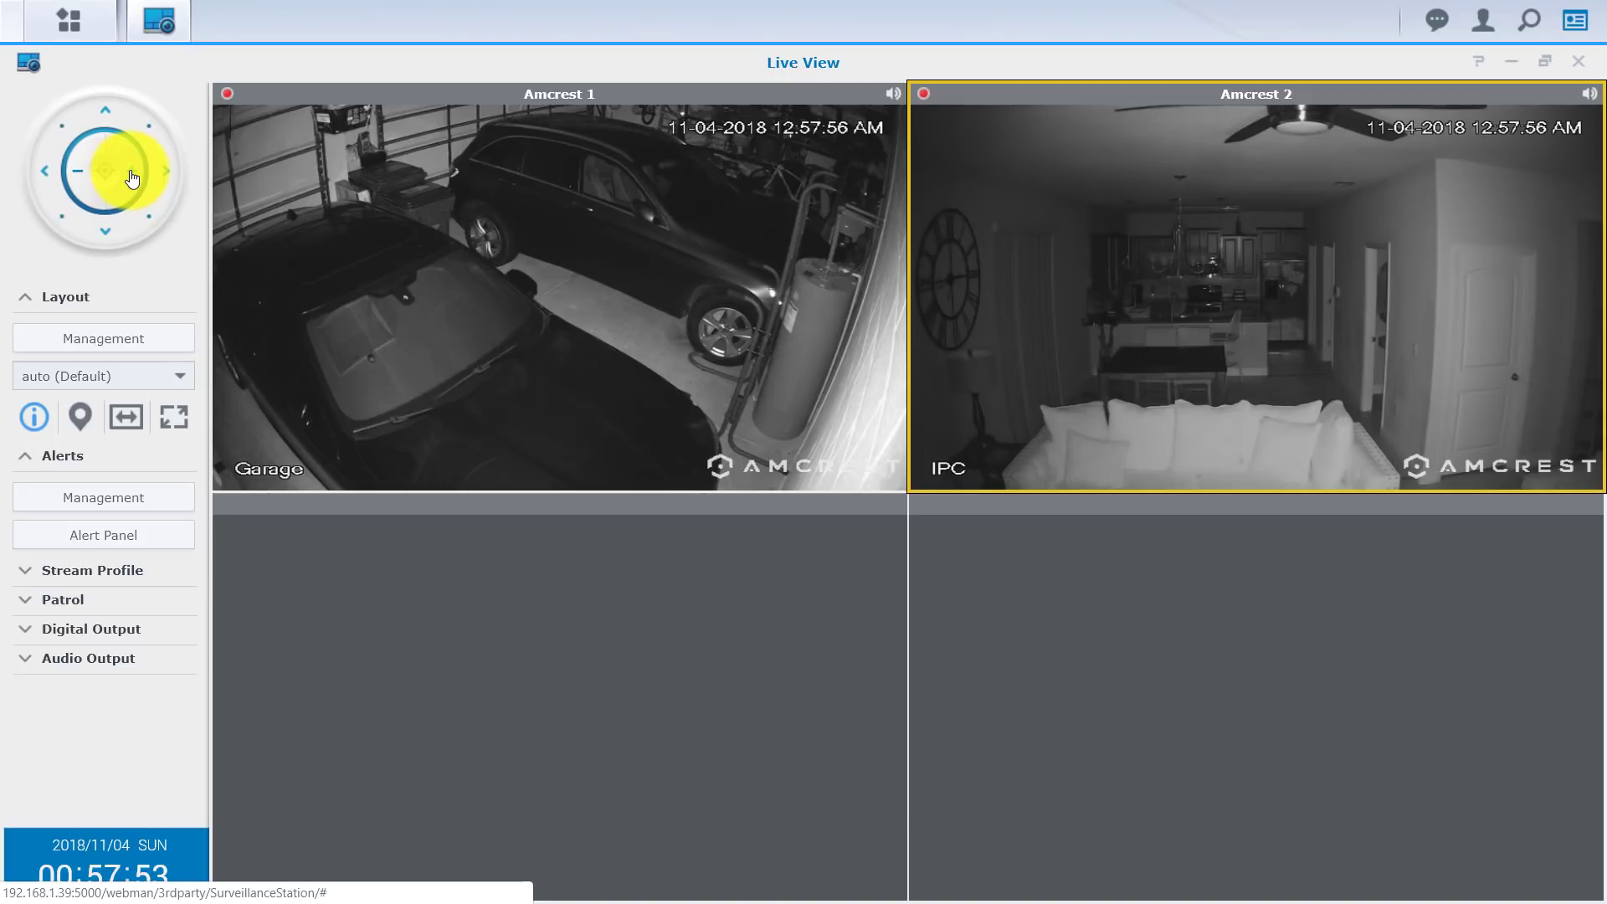
click(131, 178)
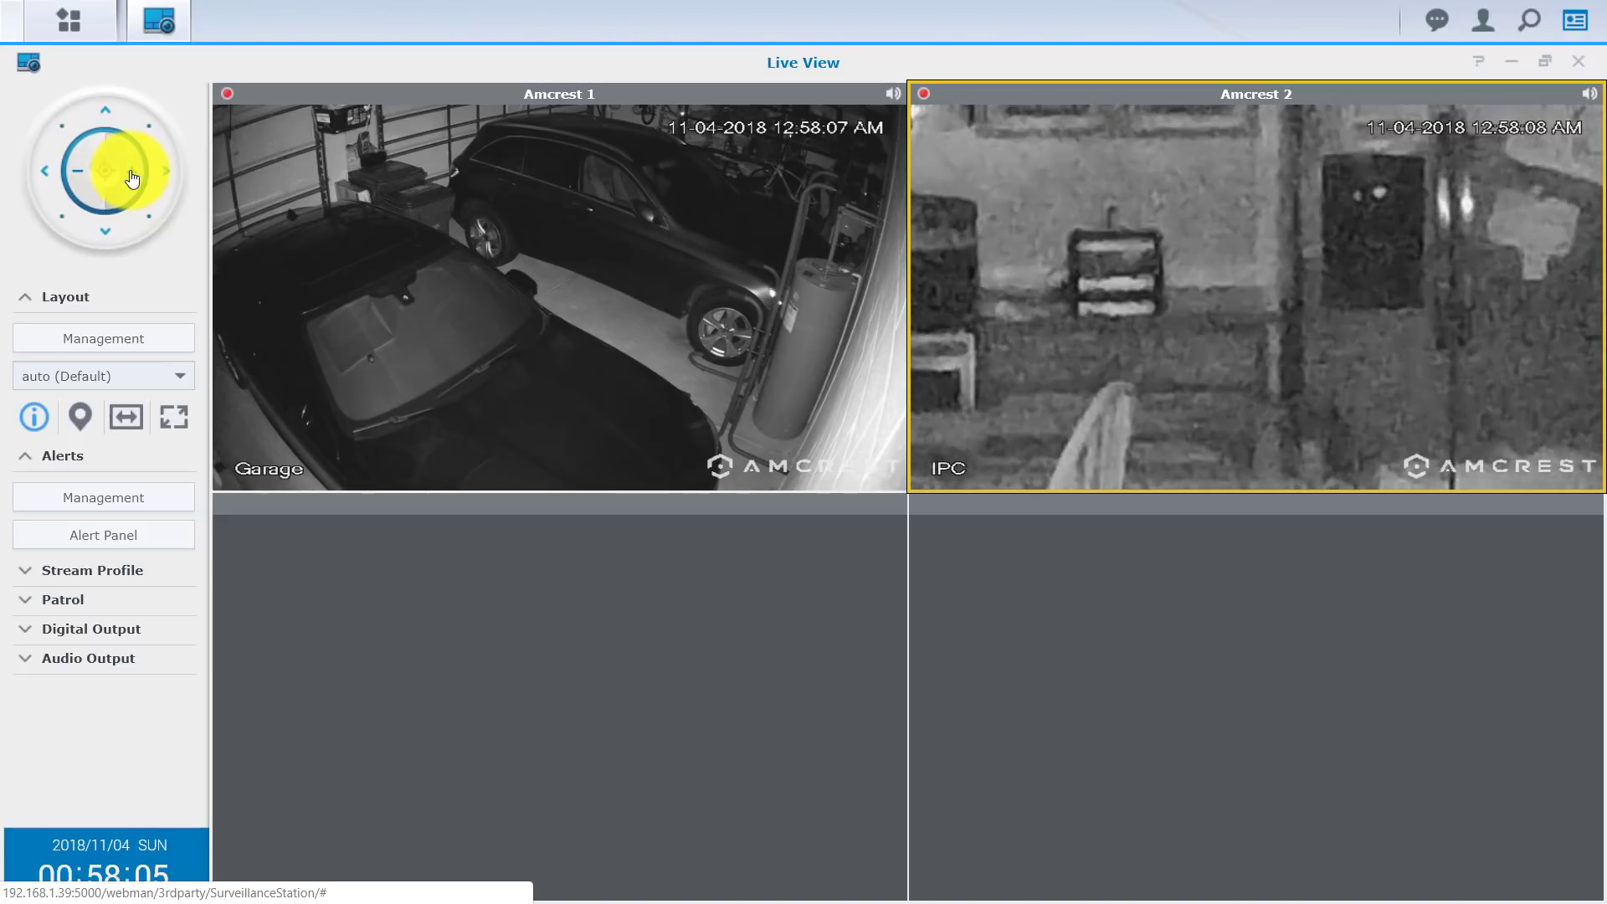
click(78, 179)
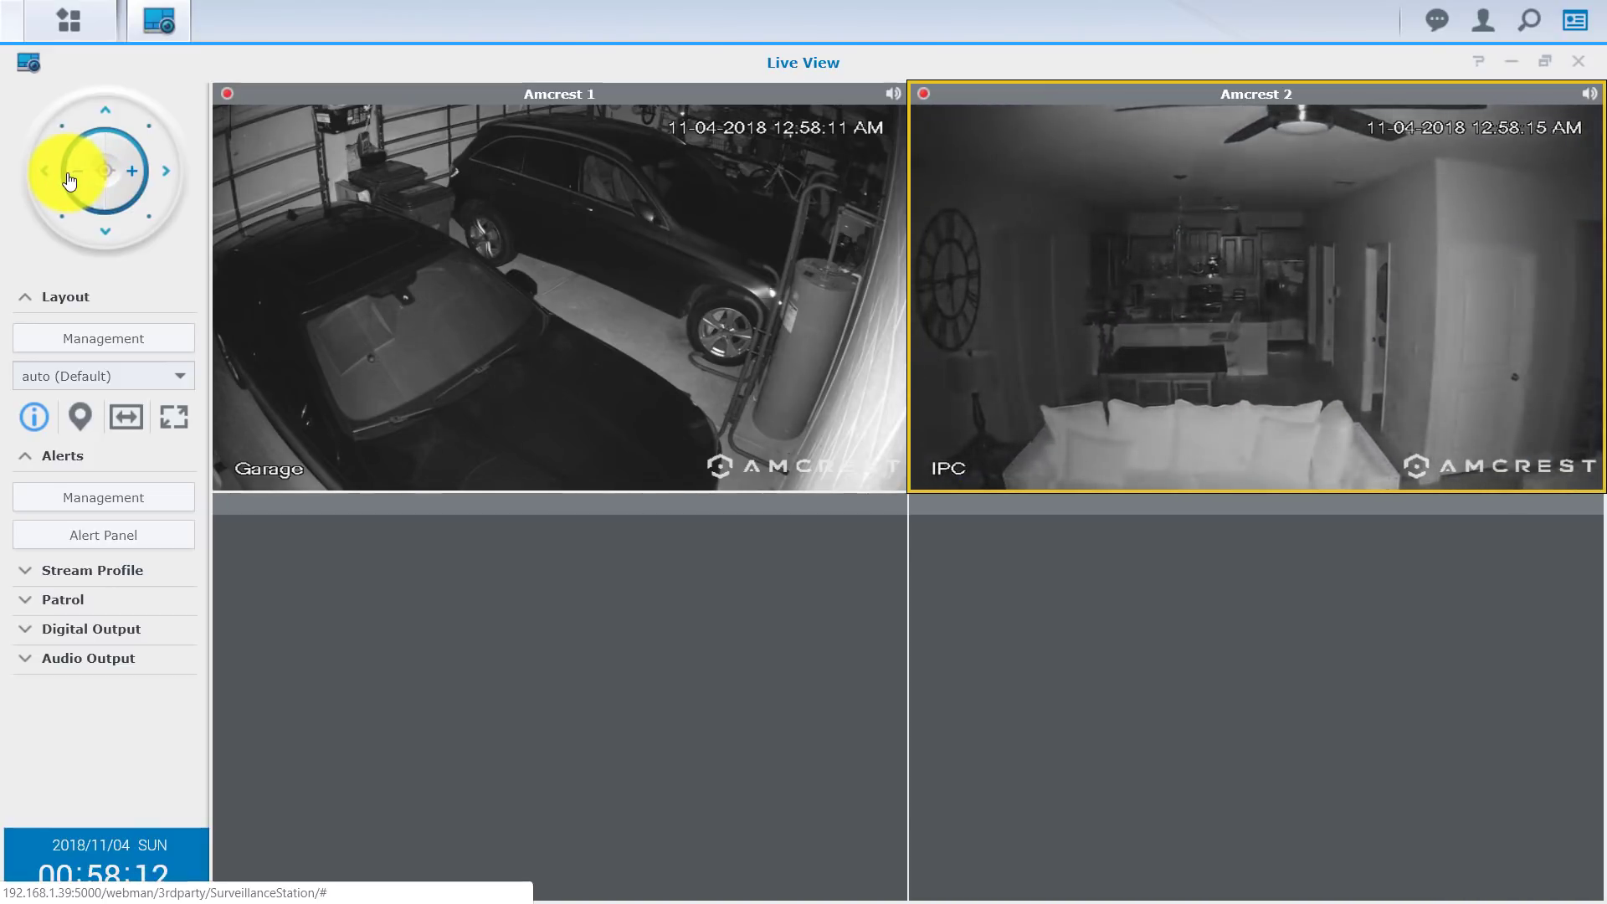
Select the Amcrest 1 garage feed and tilt it up to the garage door.
click(470, 297)
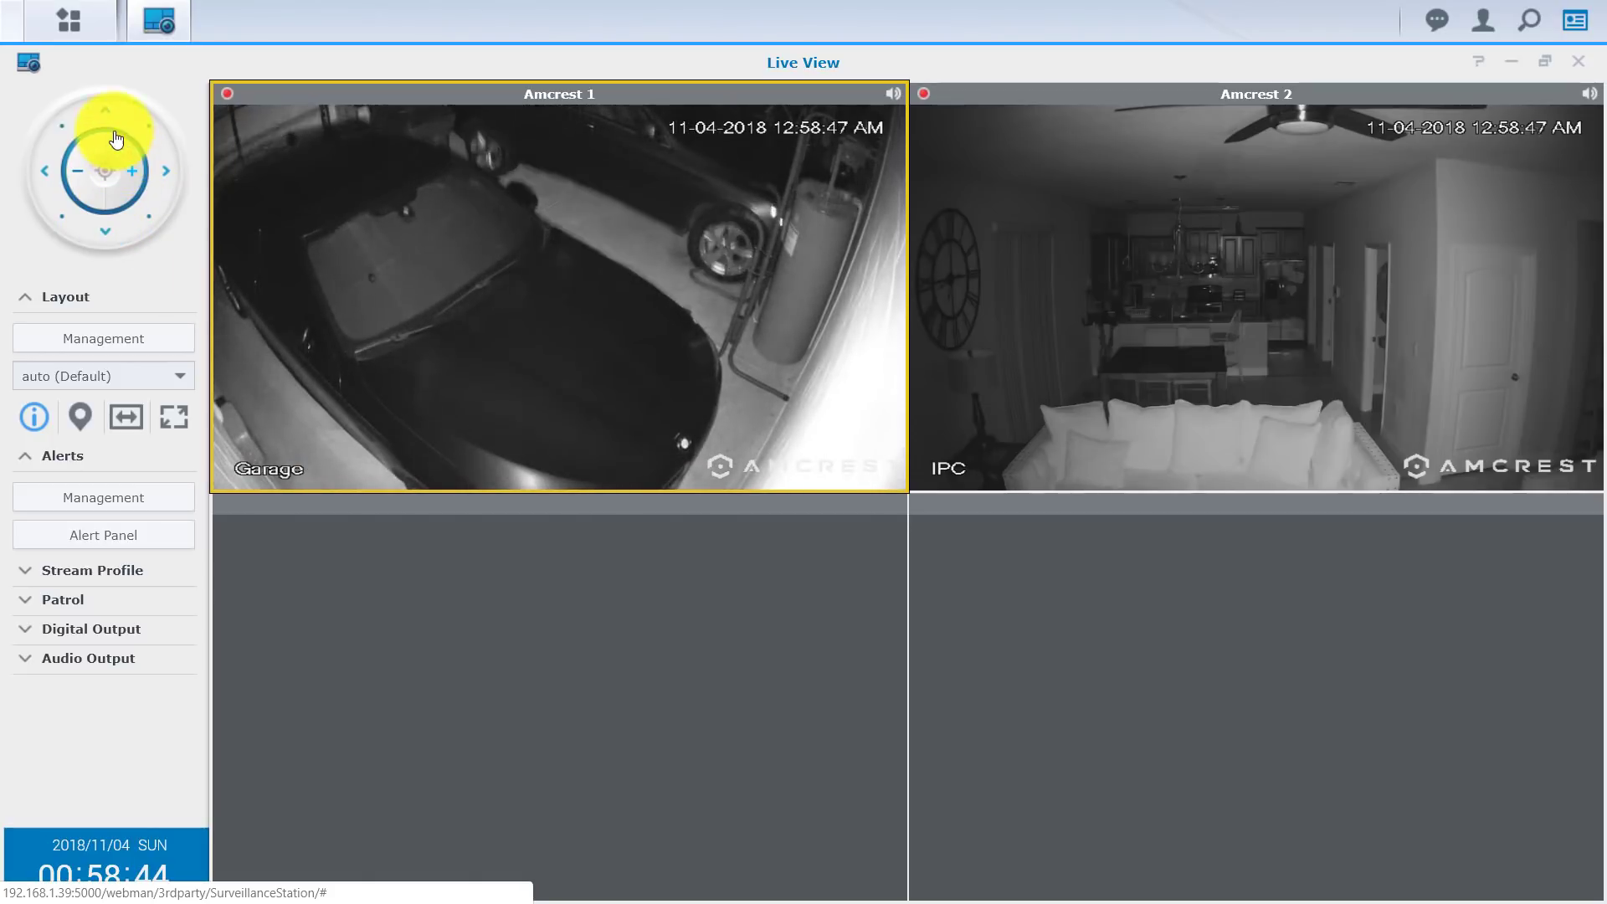
click(105, 109)
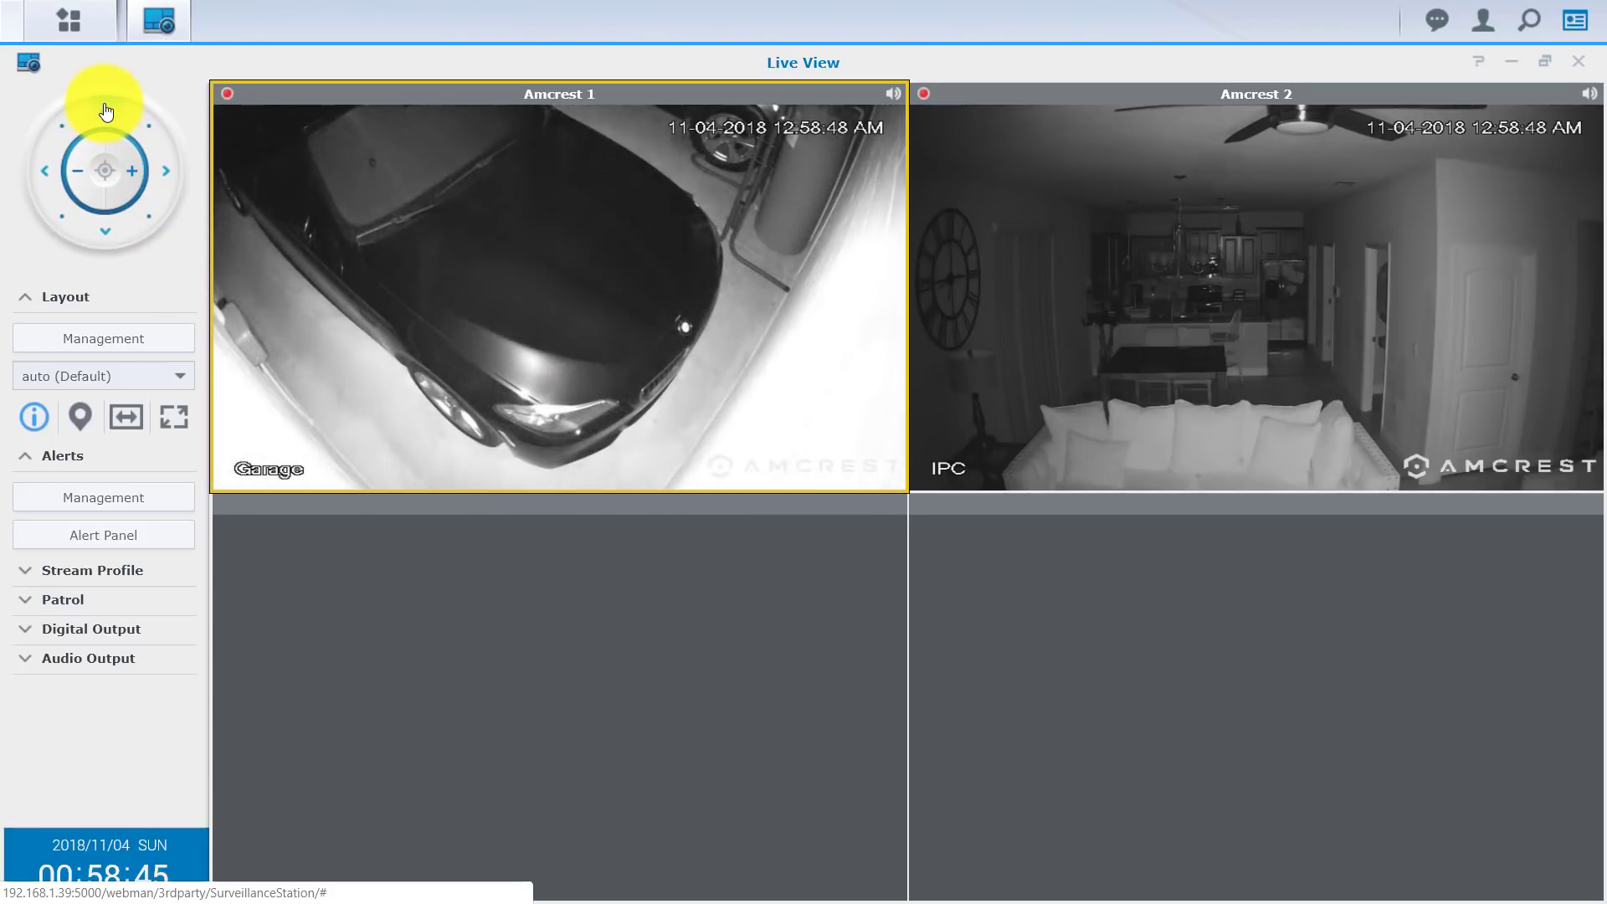
click(106, 110)
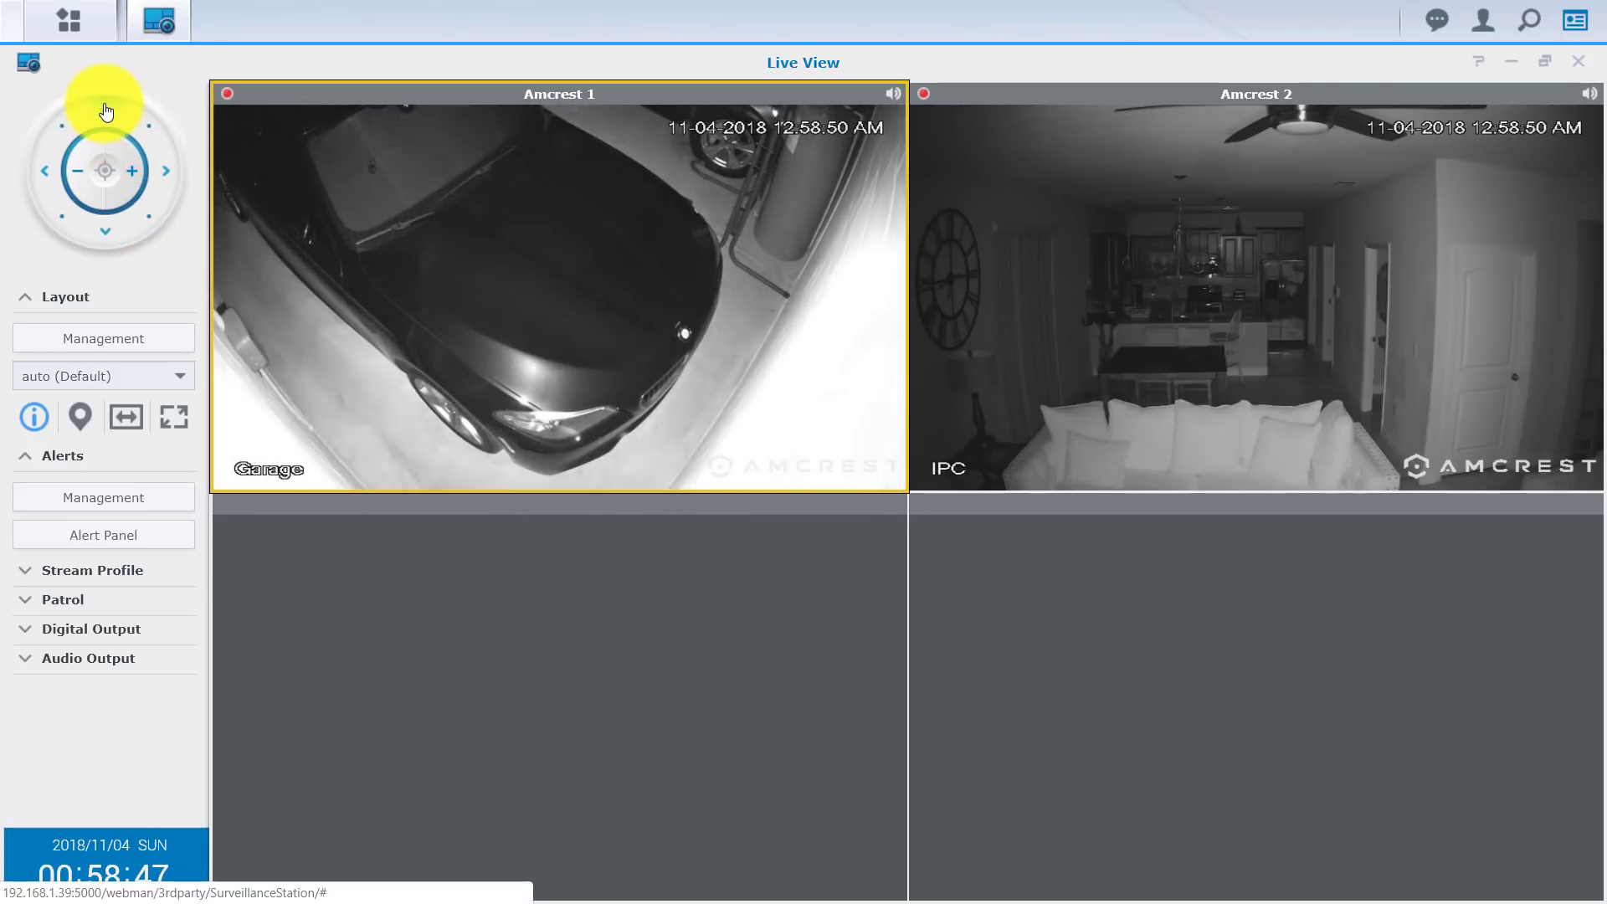
click(105, 109)
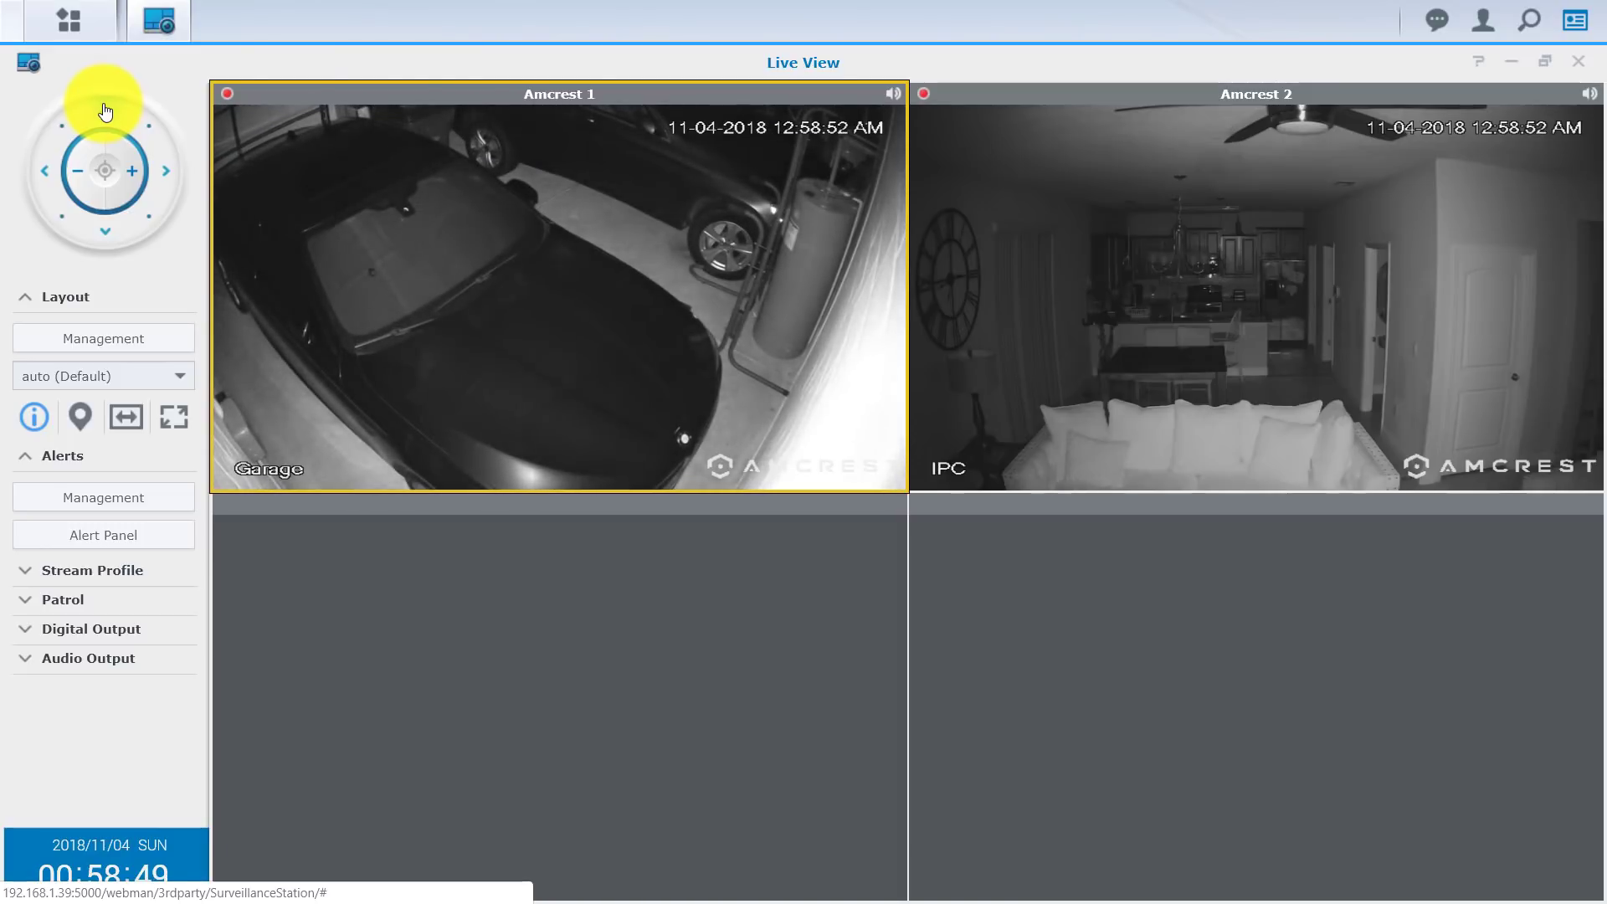
click(105, 109)
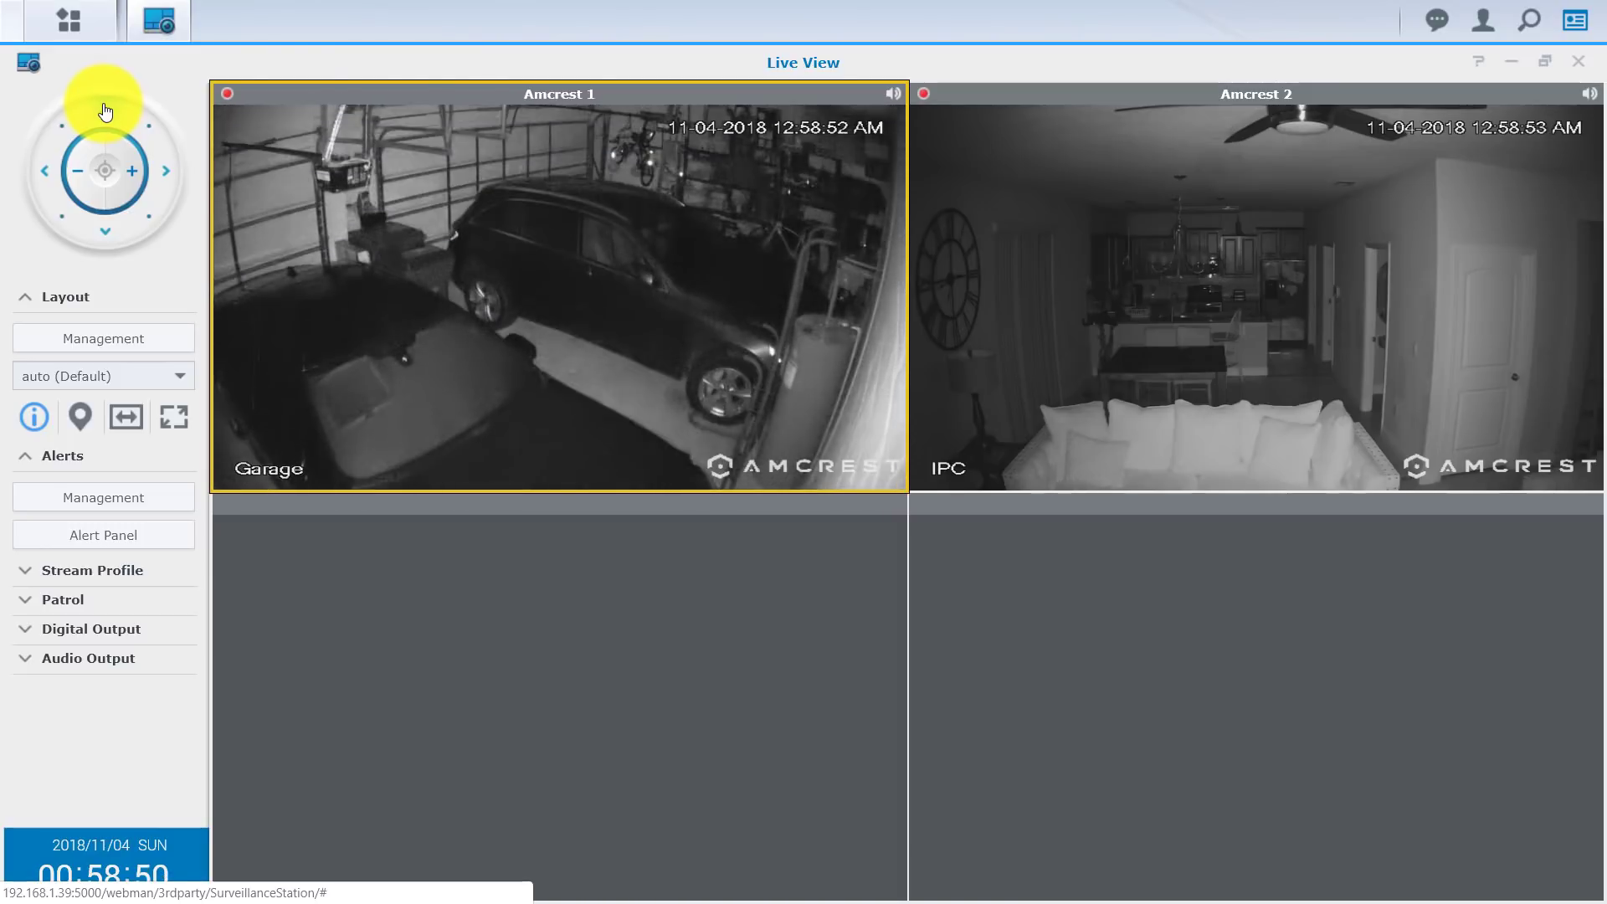
Zoom the Garage camera in and pan it left until both cars are framed.
click(162, 174)
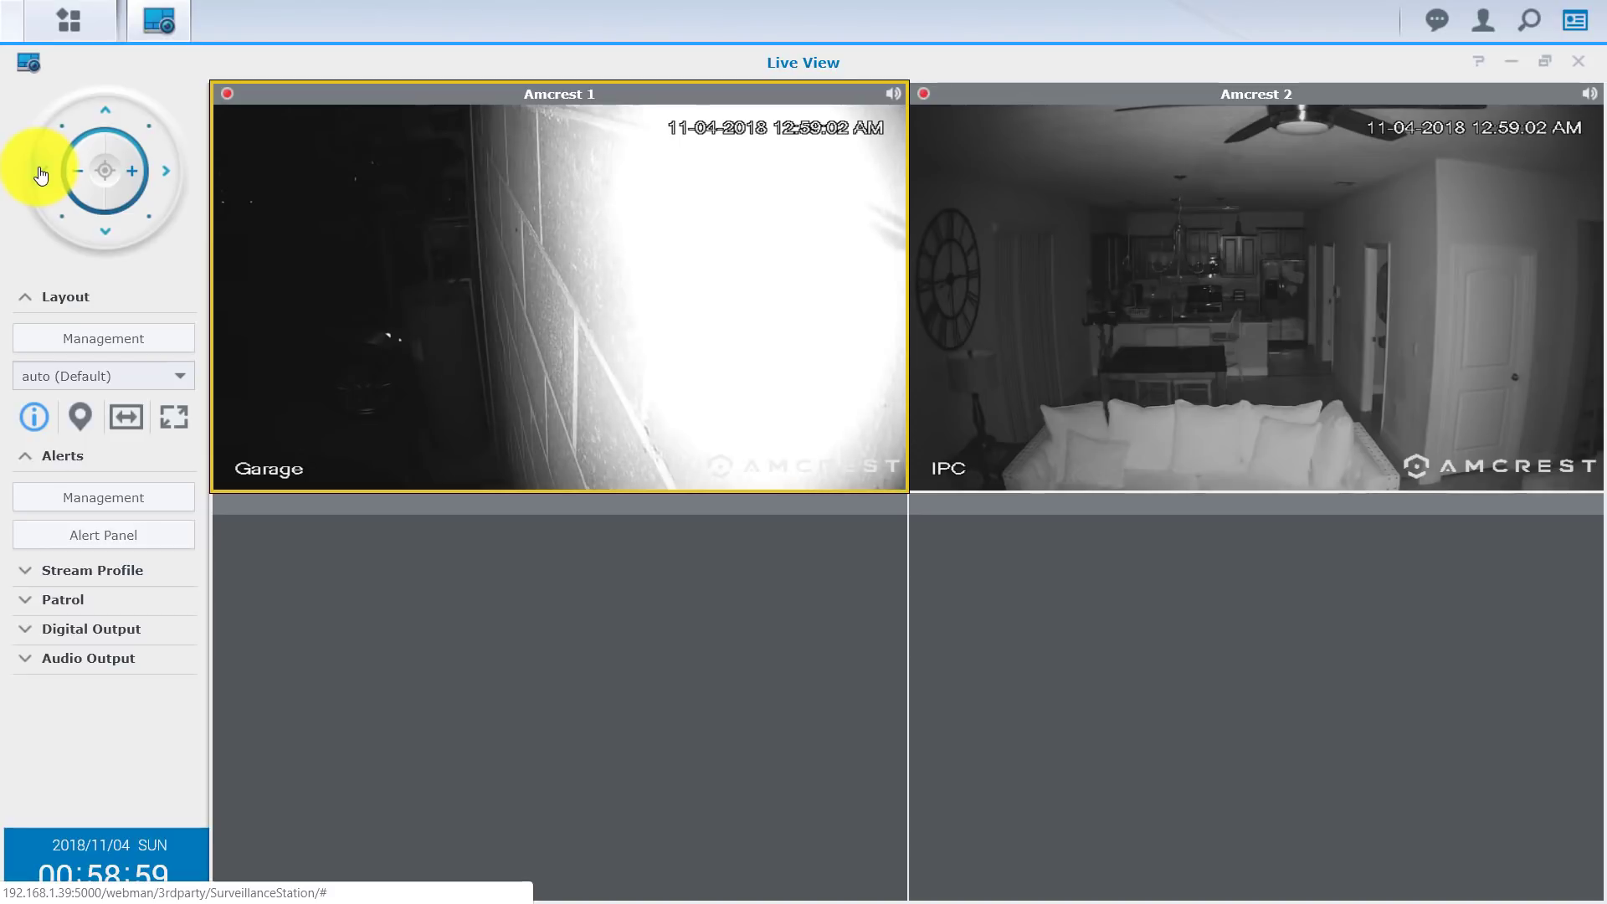
click(41, 175)
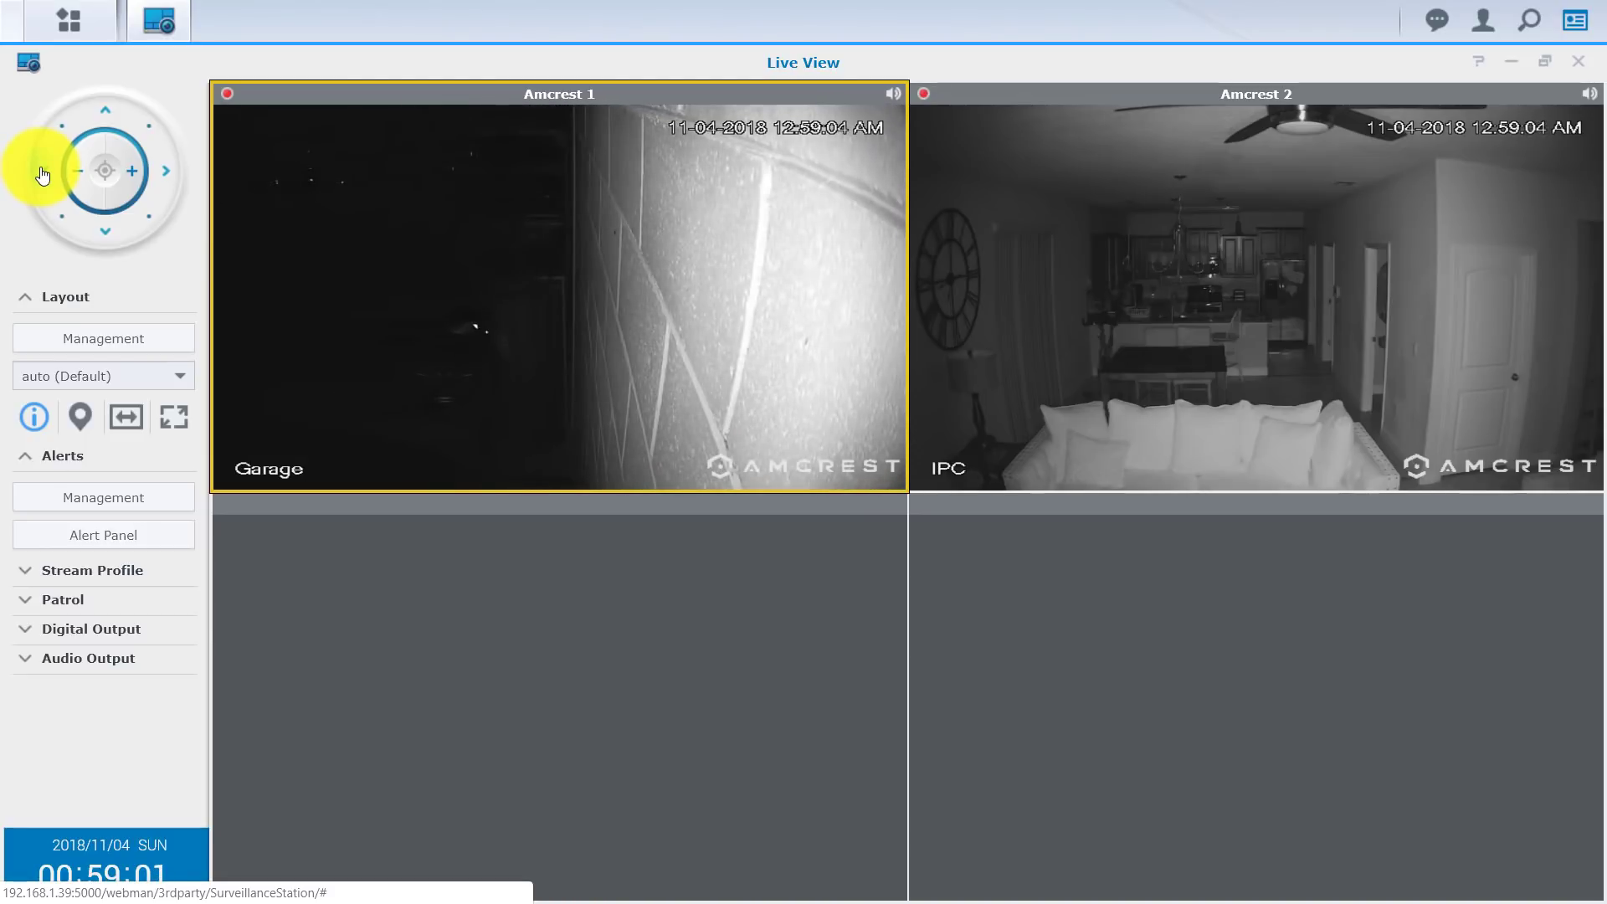
click(41, 175)
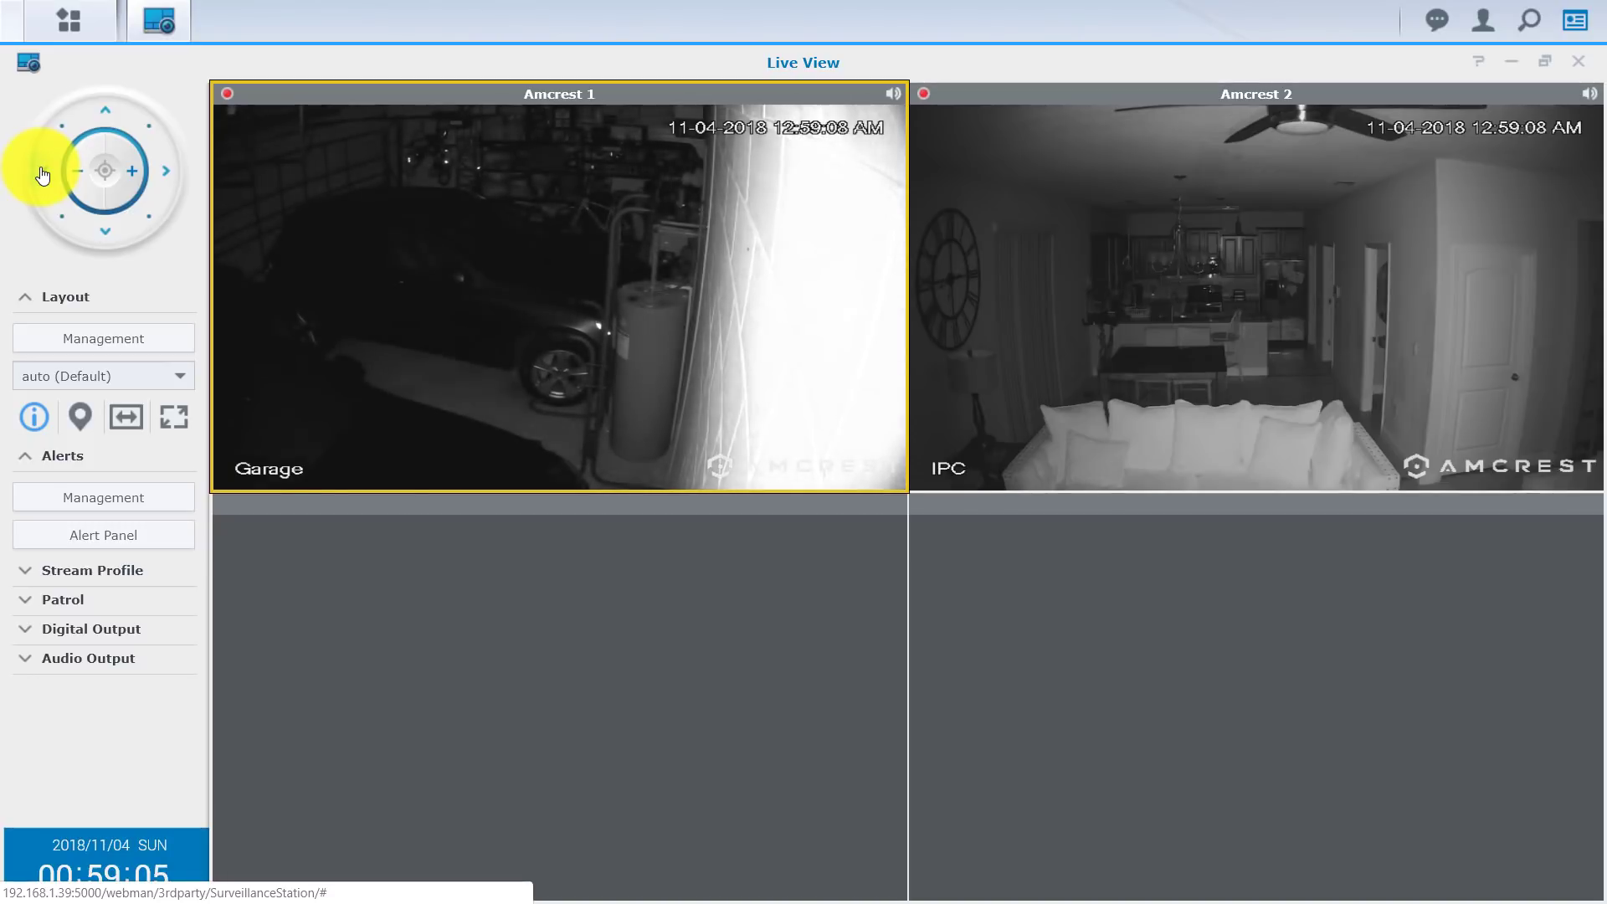
click(41, 175)
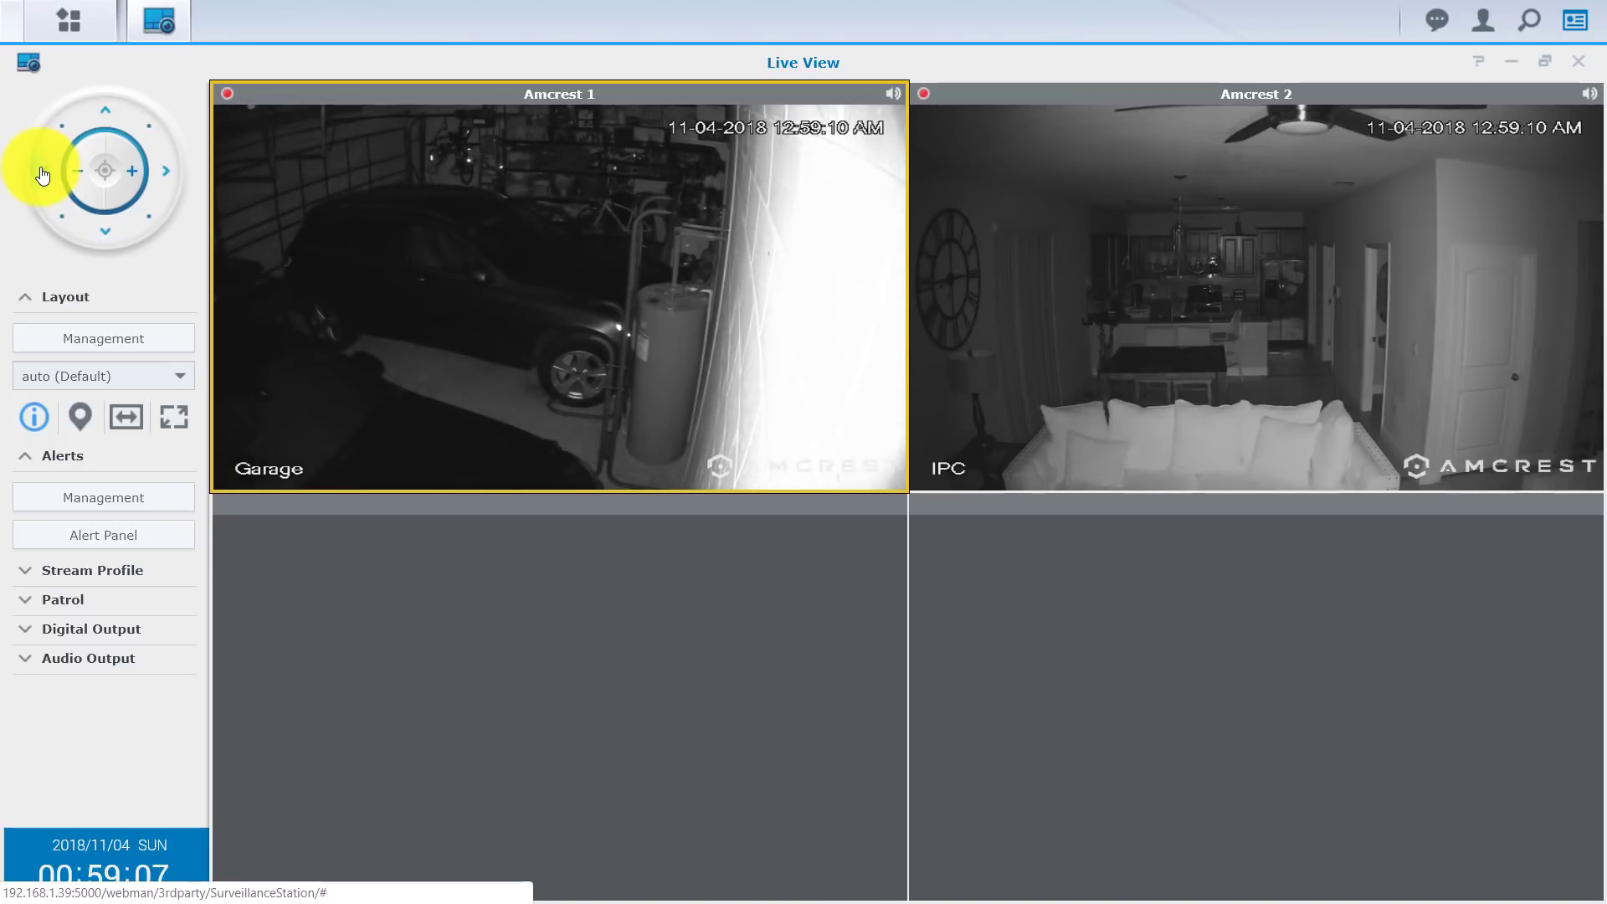
click(41, 175)
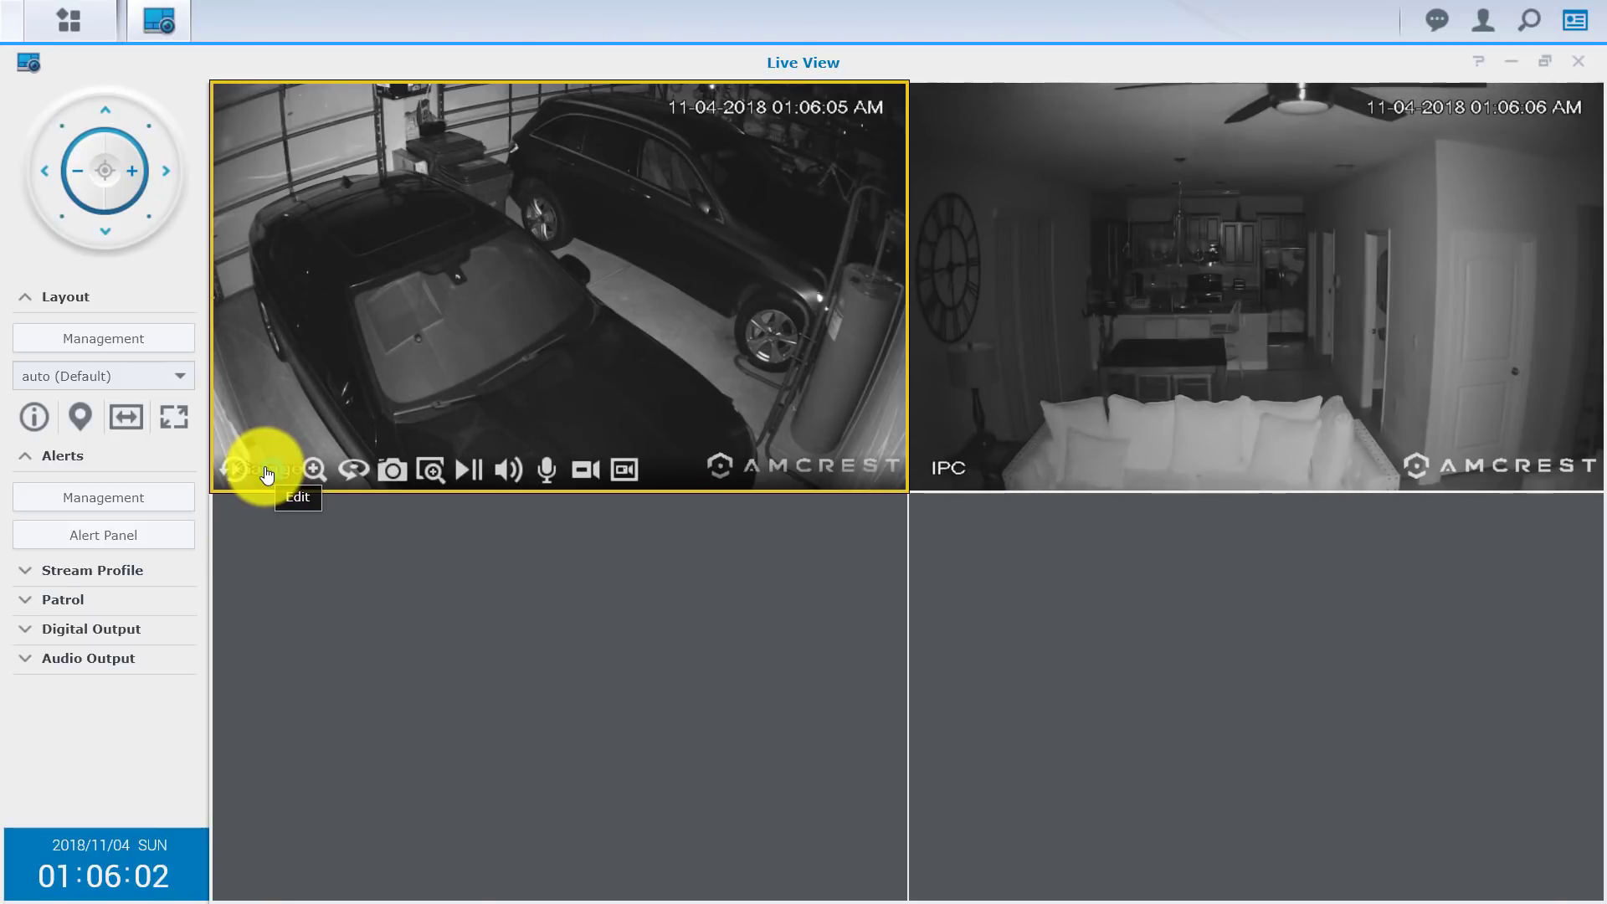
click(266, 475)
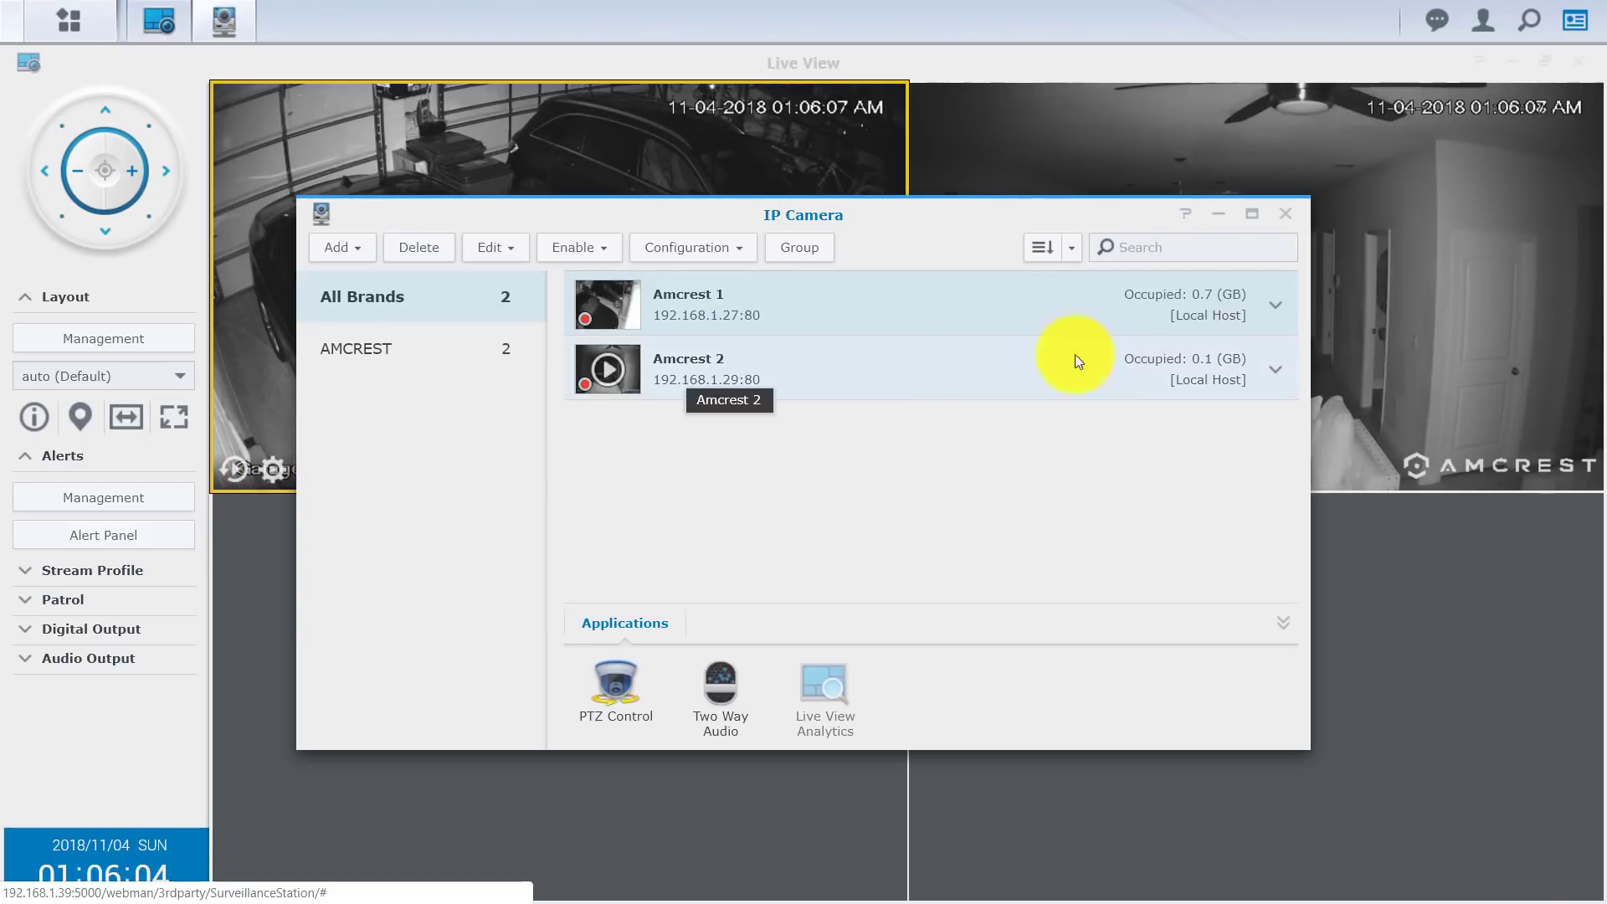
click(1285, 219)
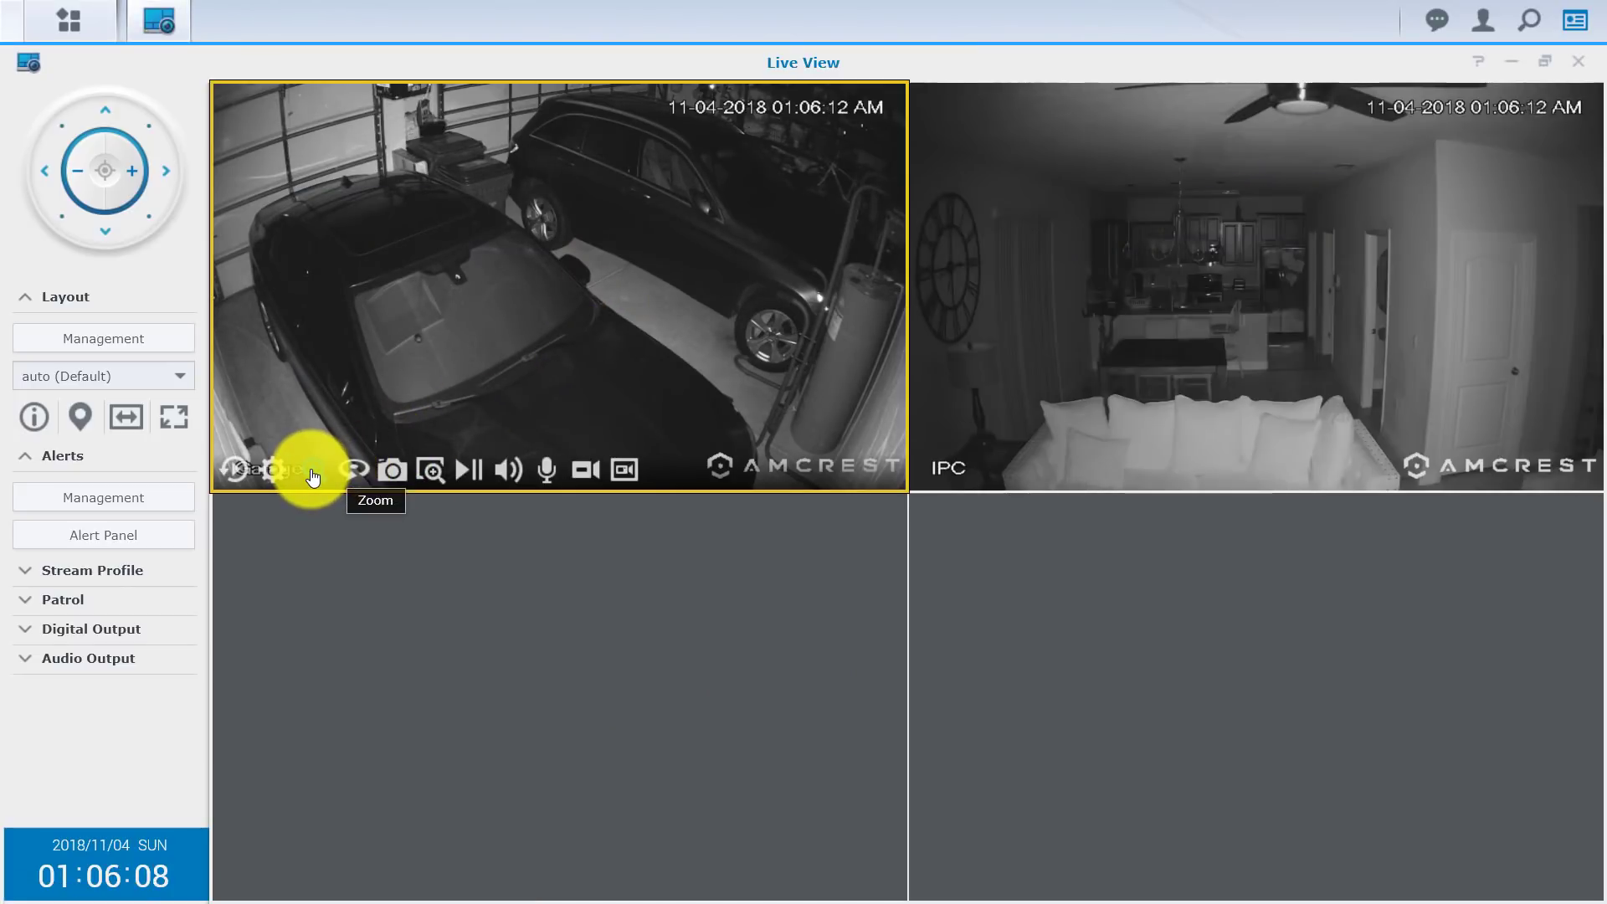
click(313, 476)
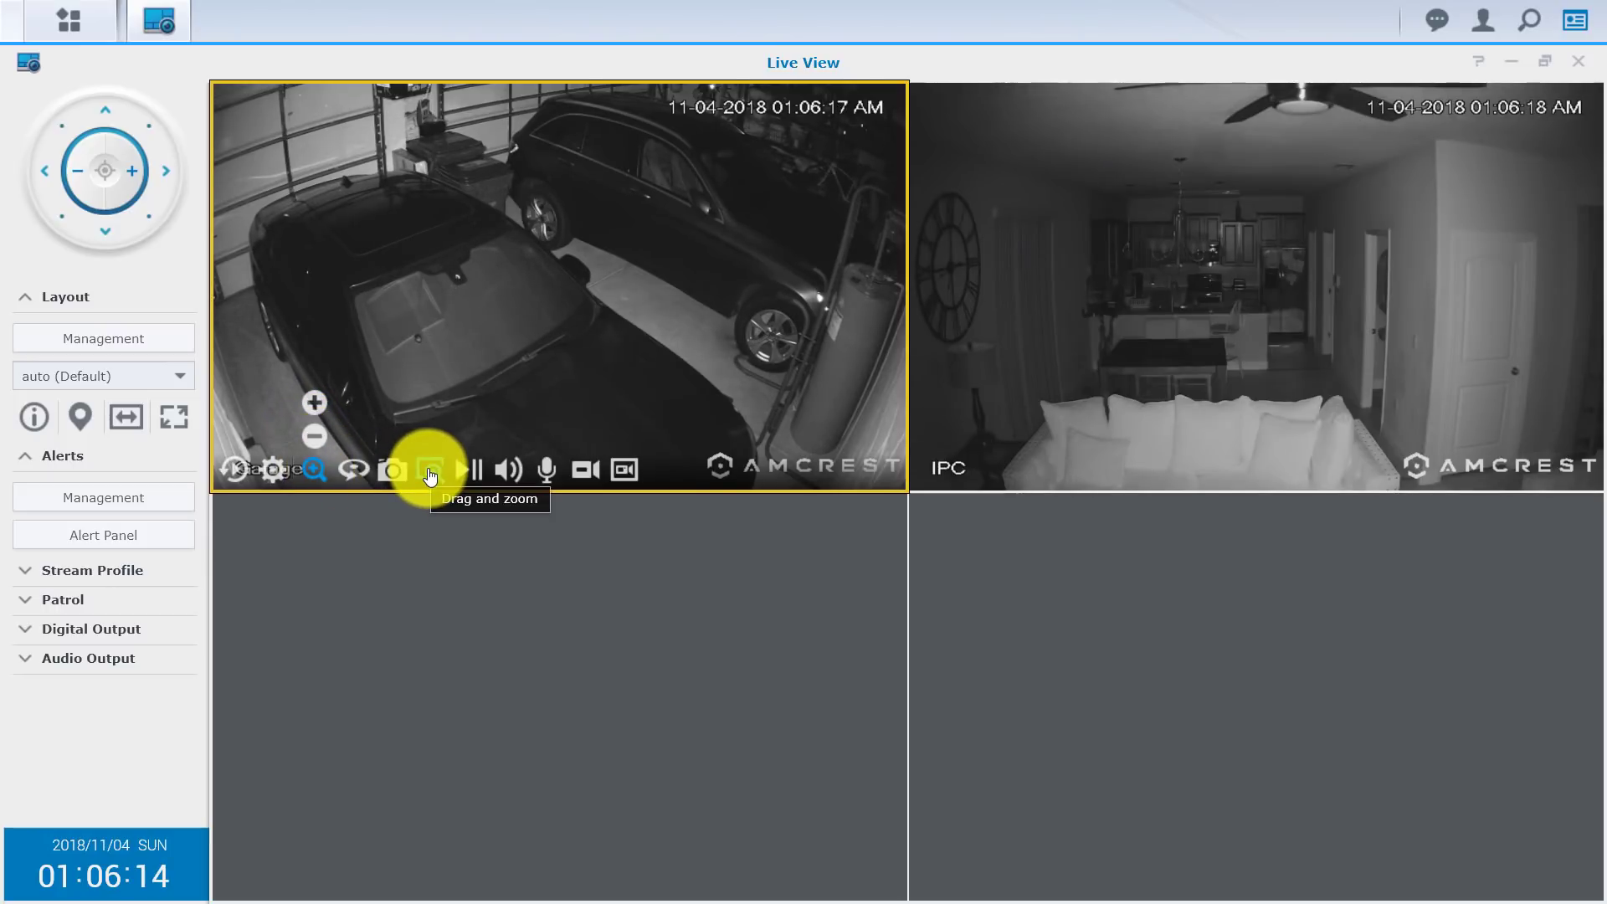
click(431, 472)
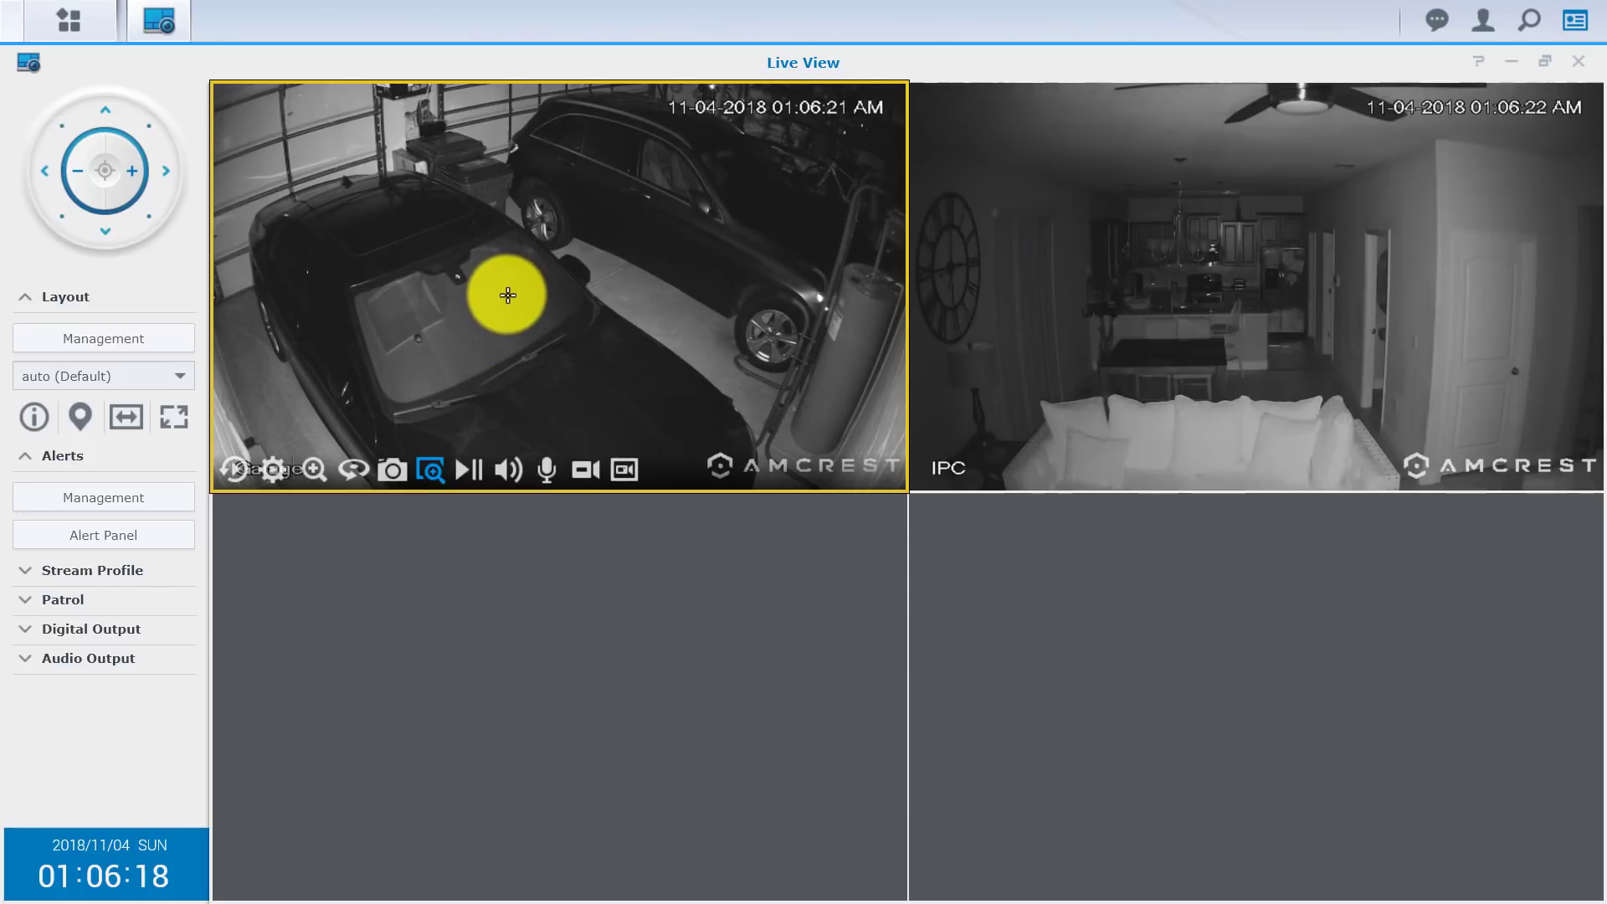
click(469, 475)
mouse_move(508, 468)
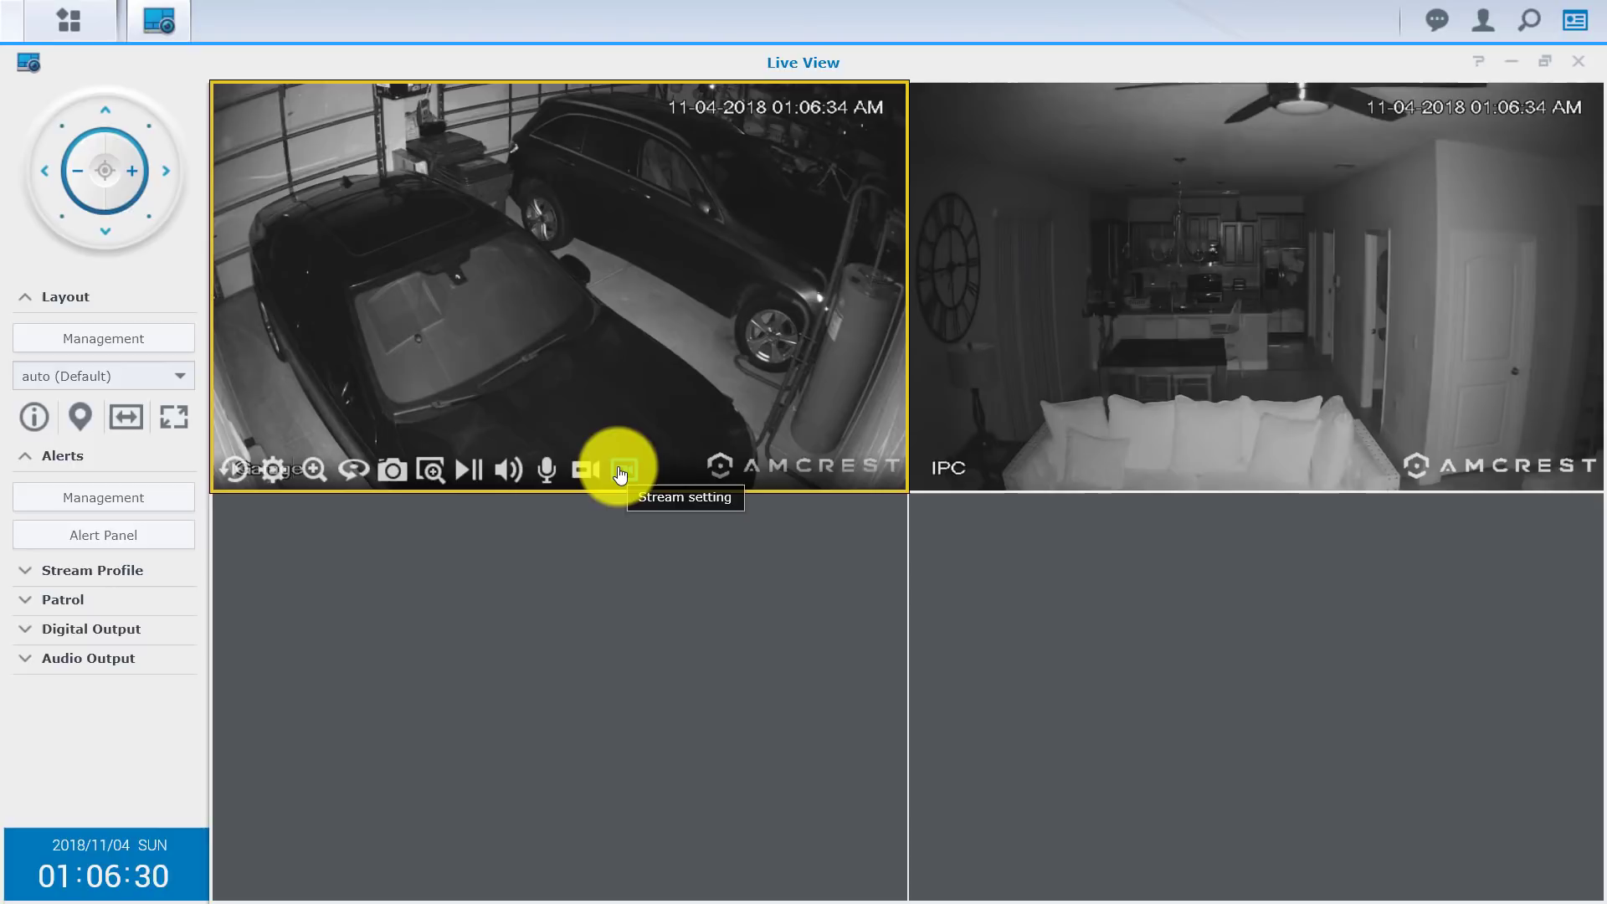
click(616, 469)
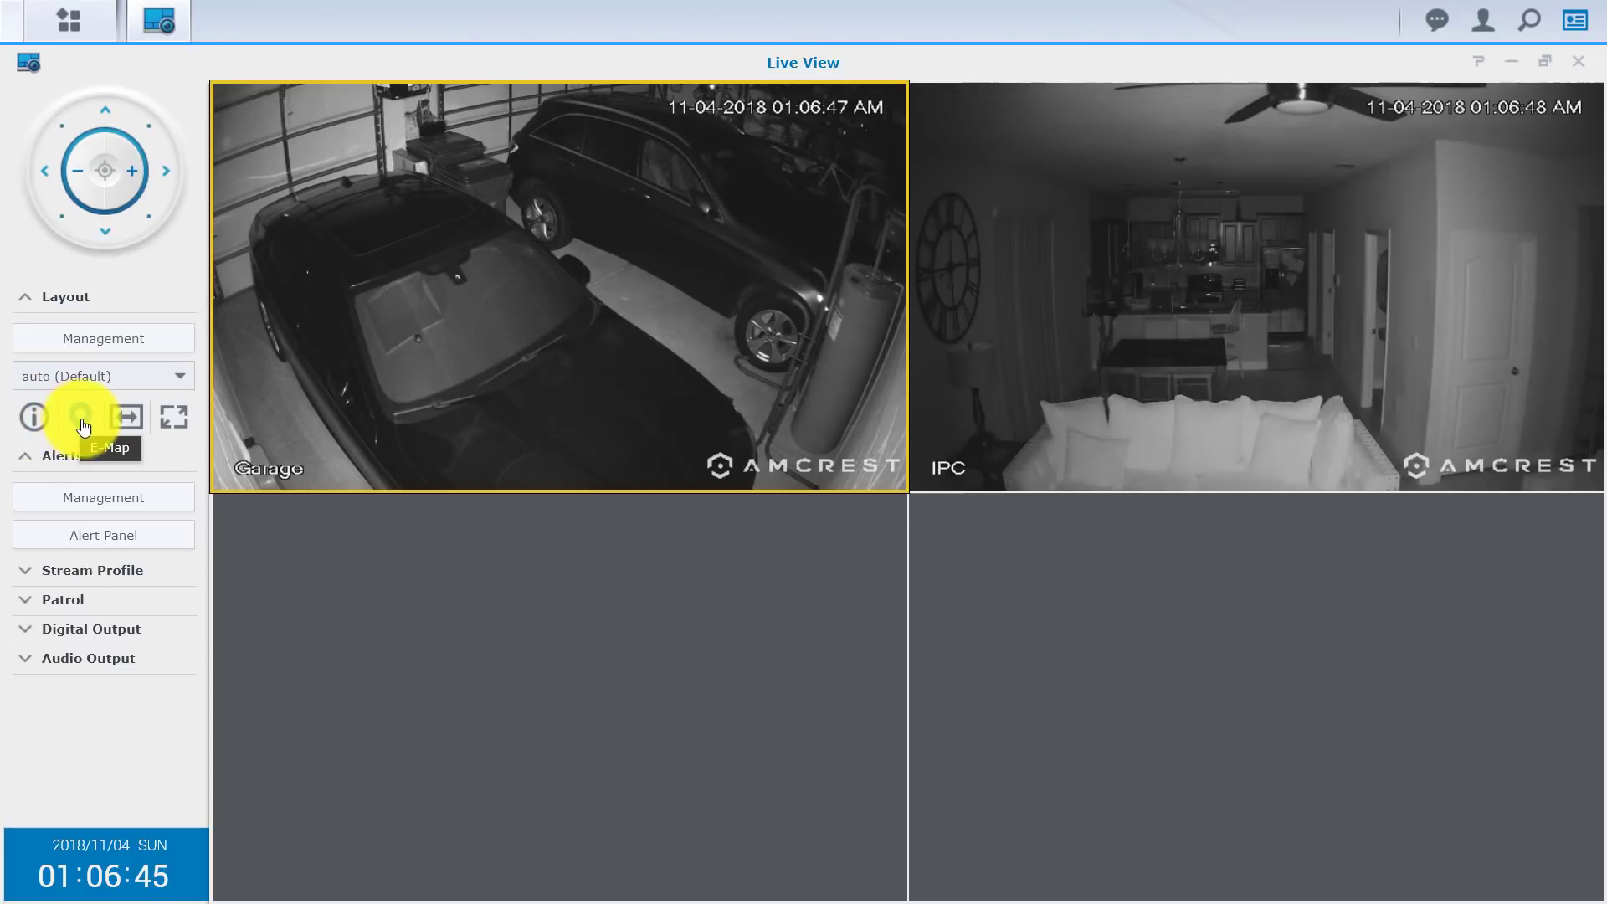
click(129, 419)
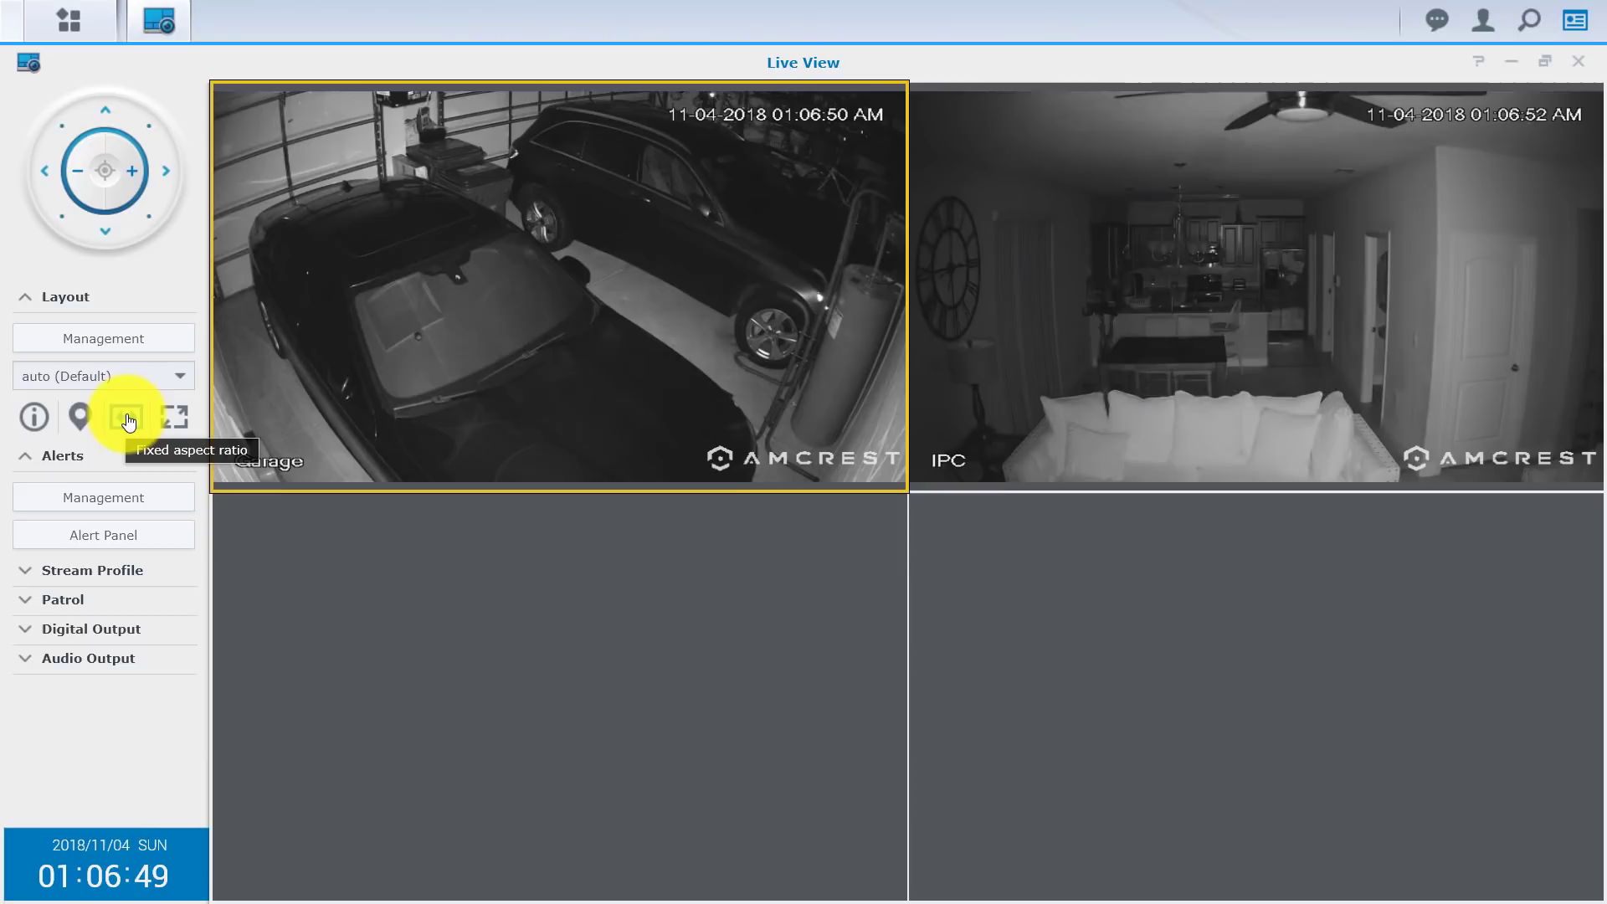
click(128, 418)
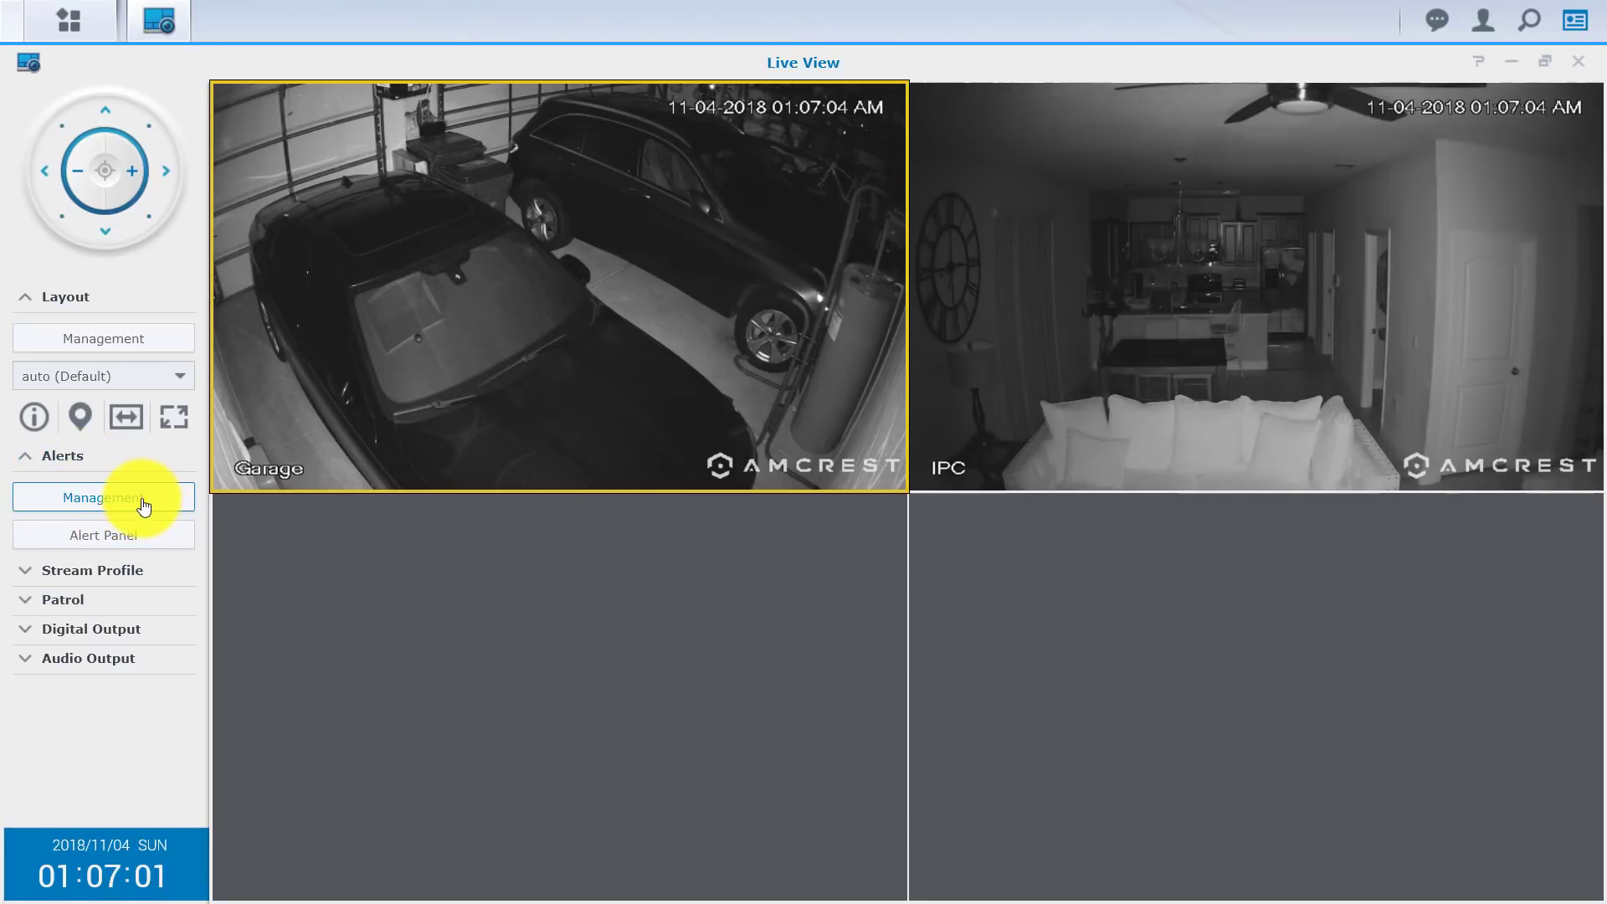
click(117, 536)
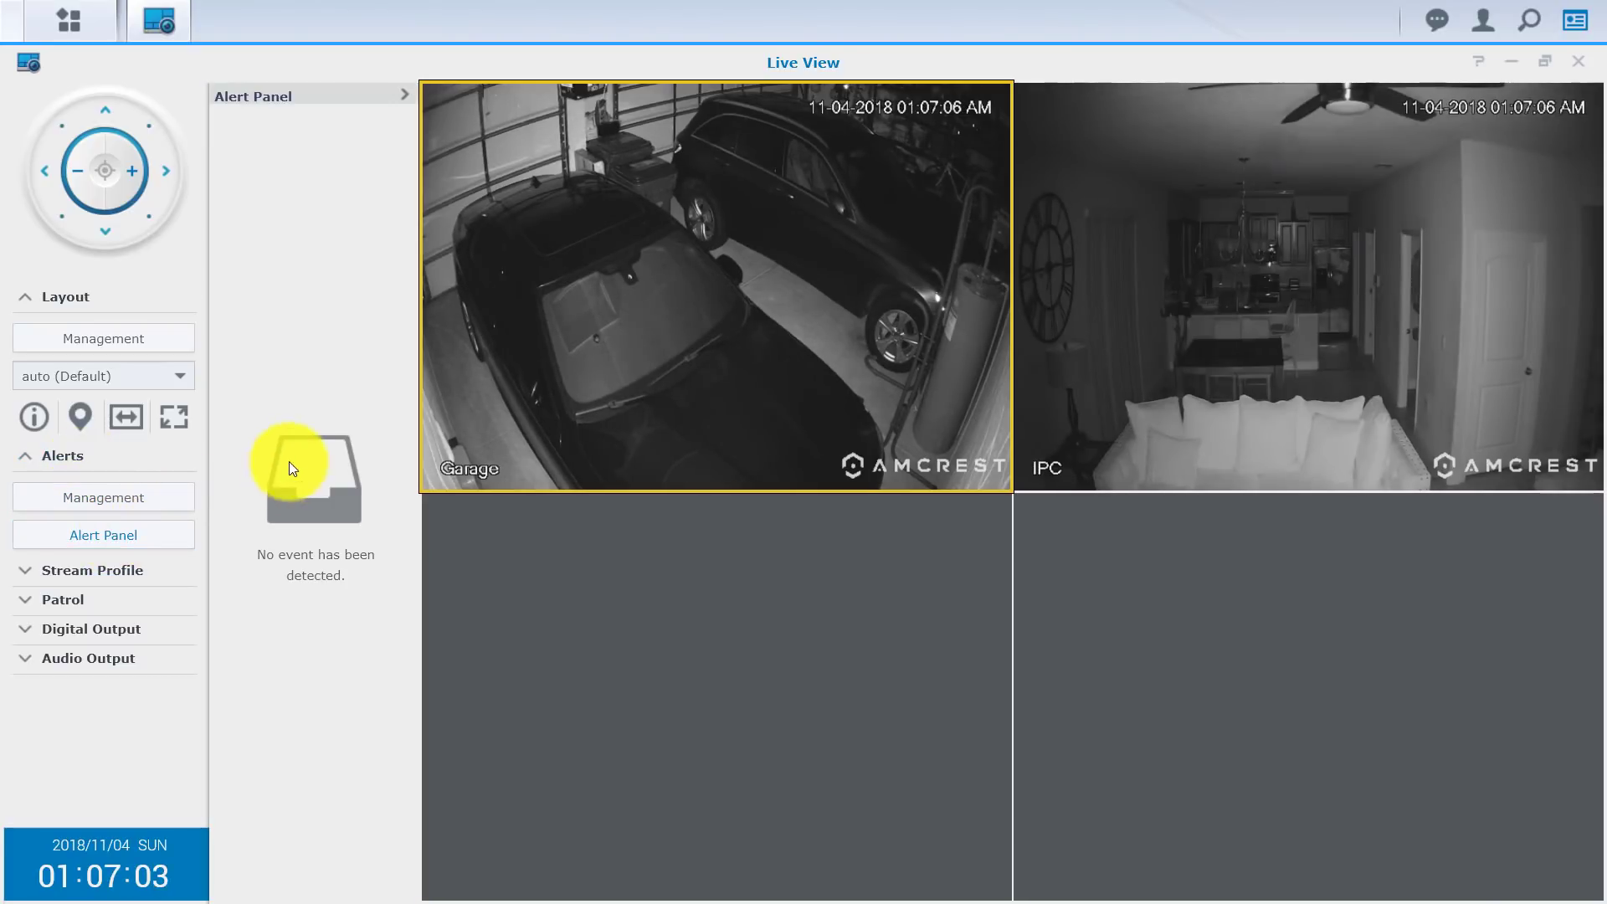
click(97, 536)
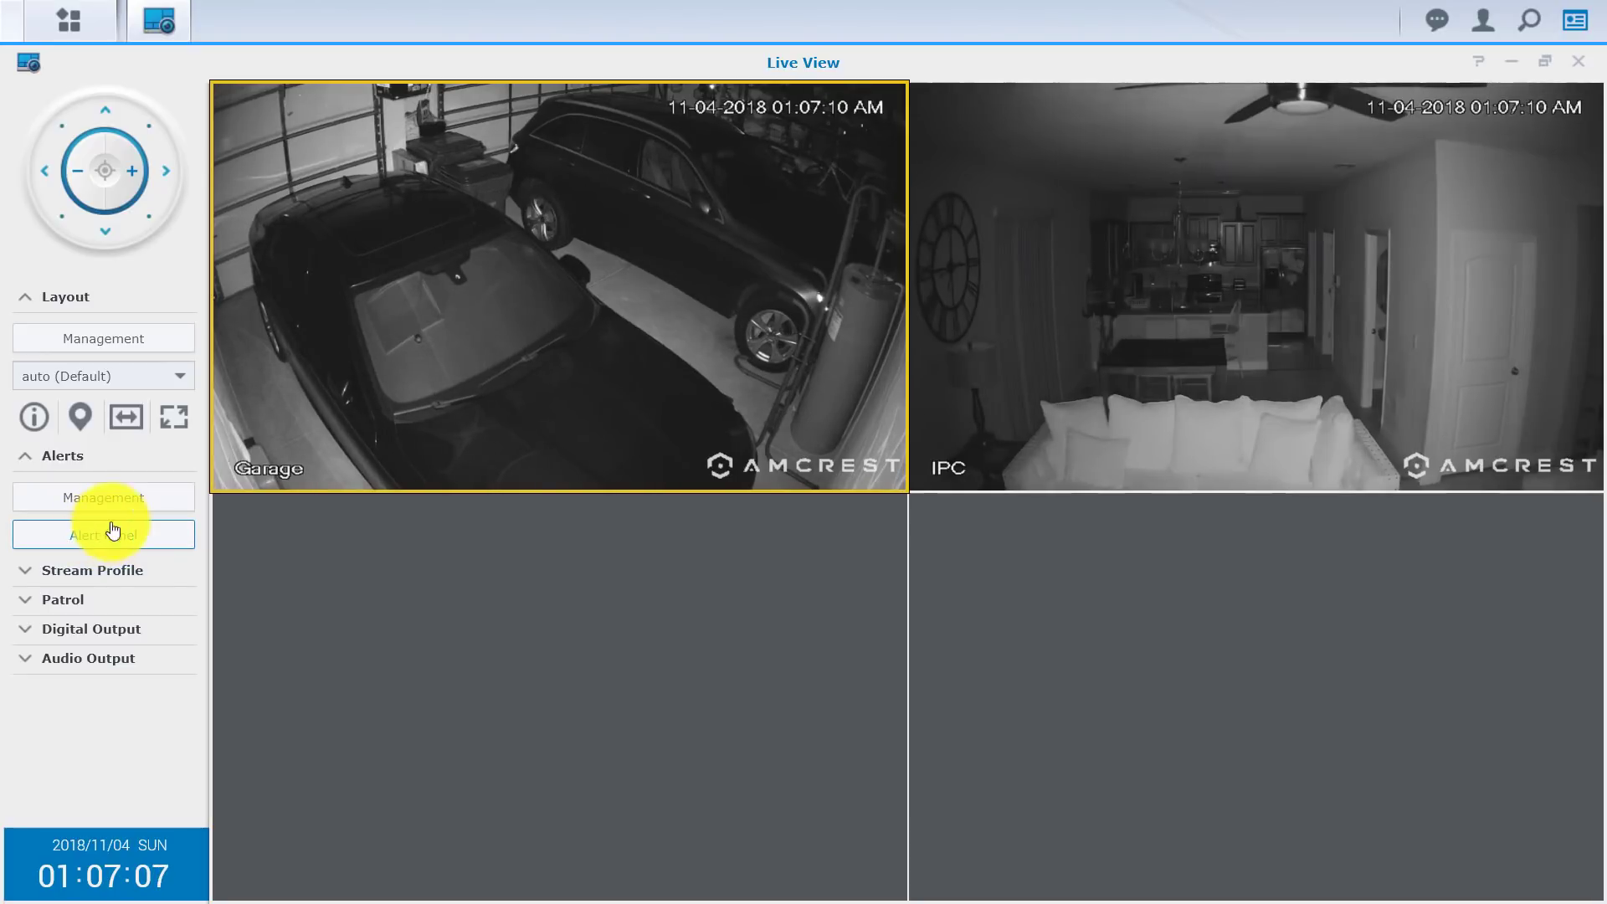
click(132, 507)
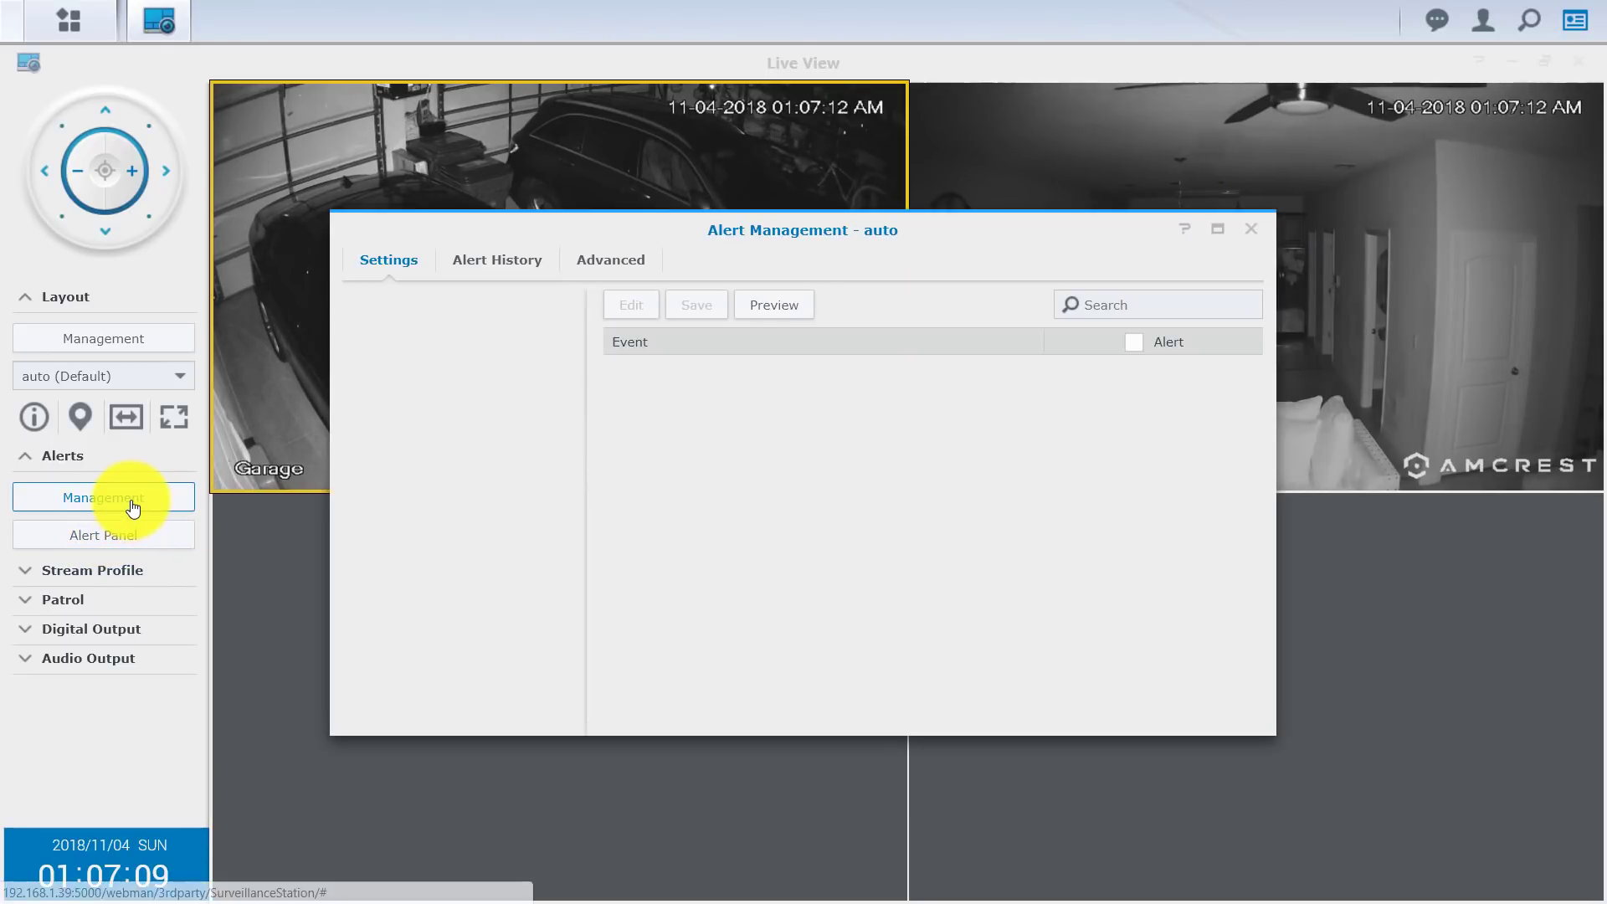
click(490, 258)
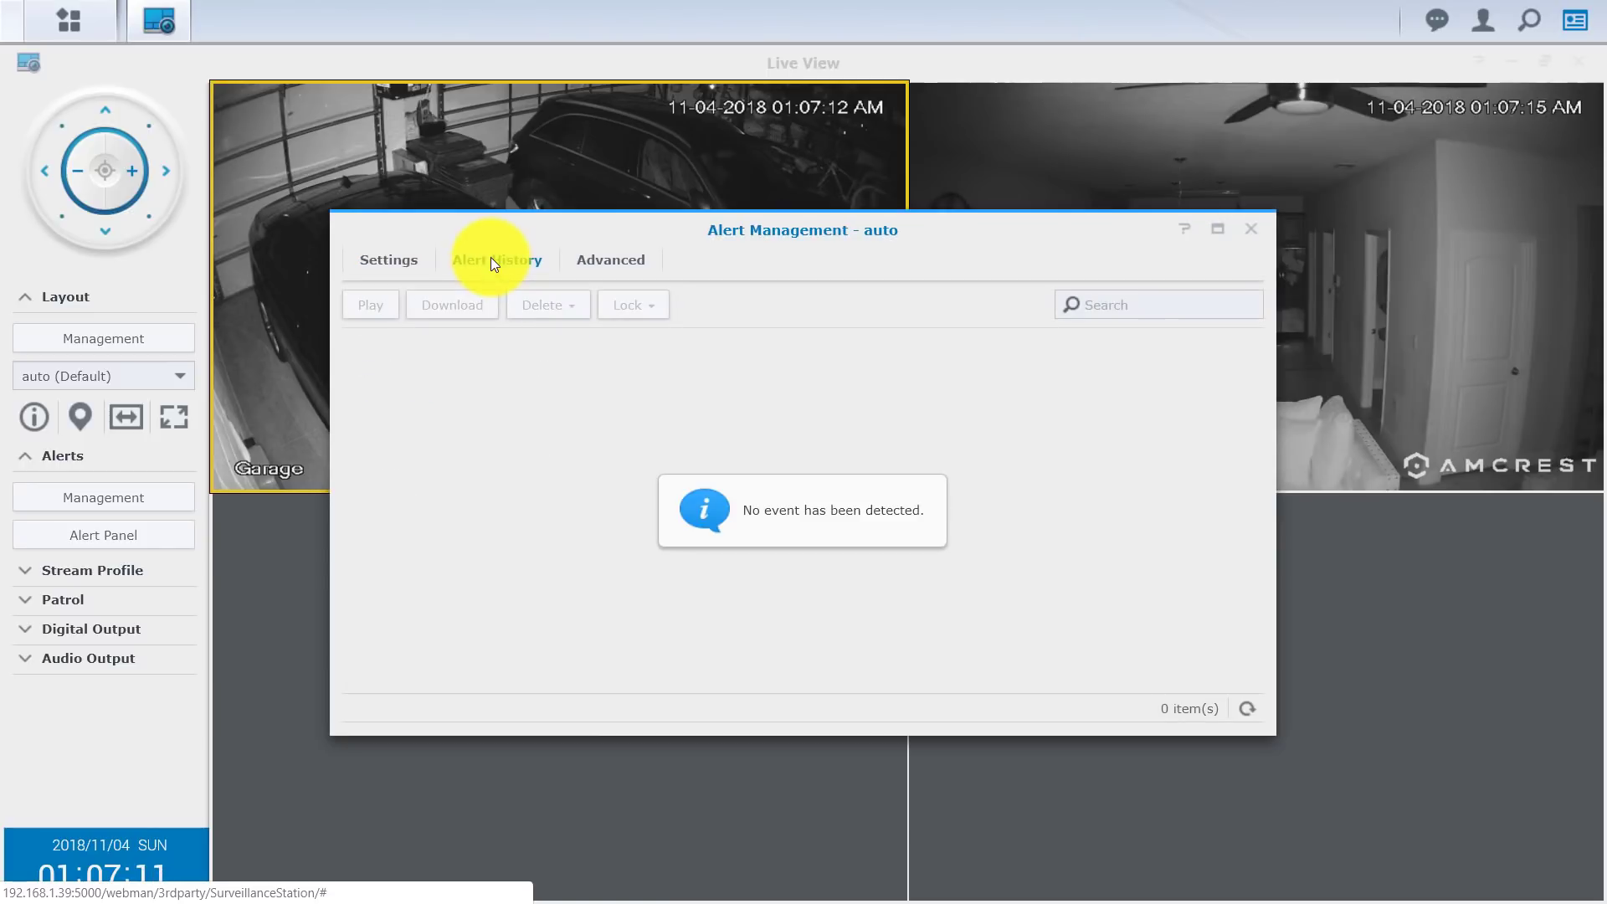
click(618, 264)
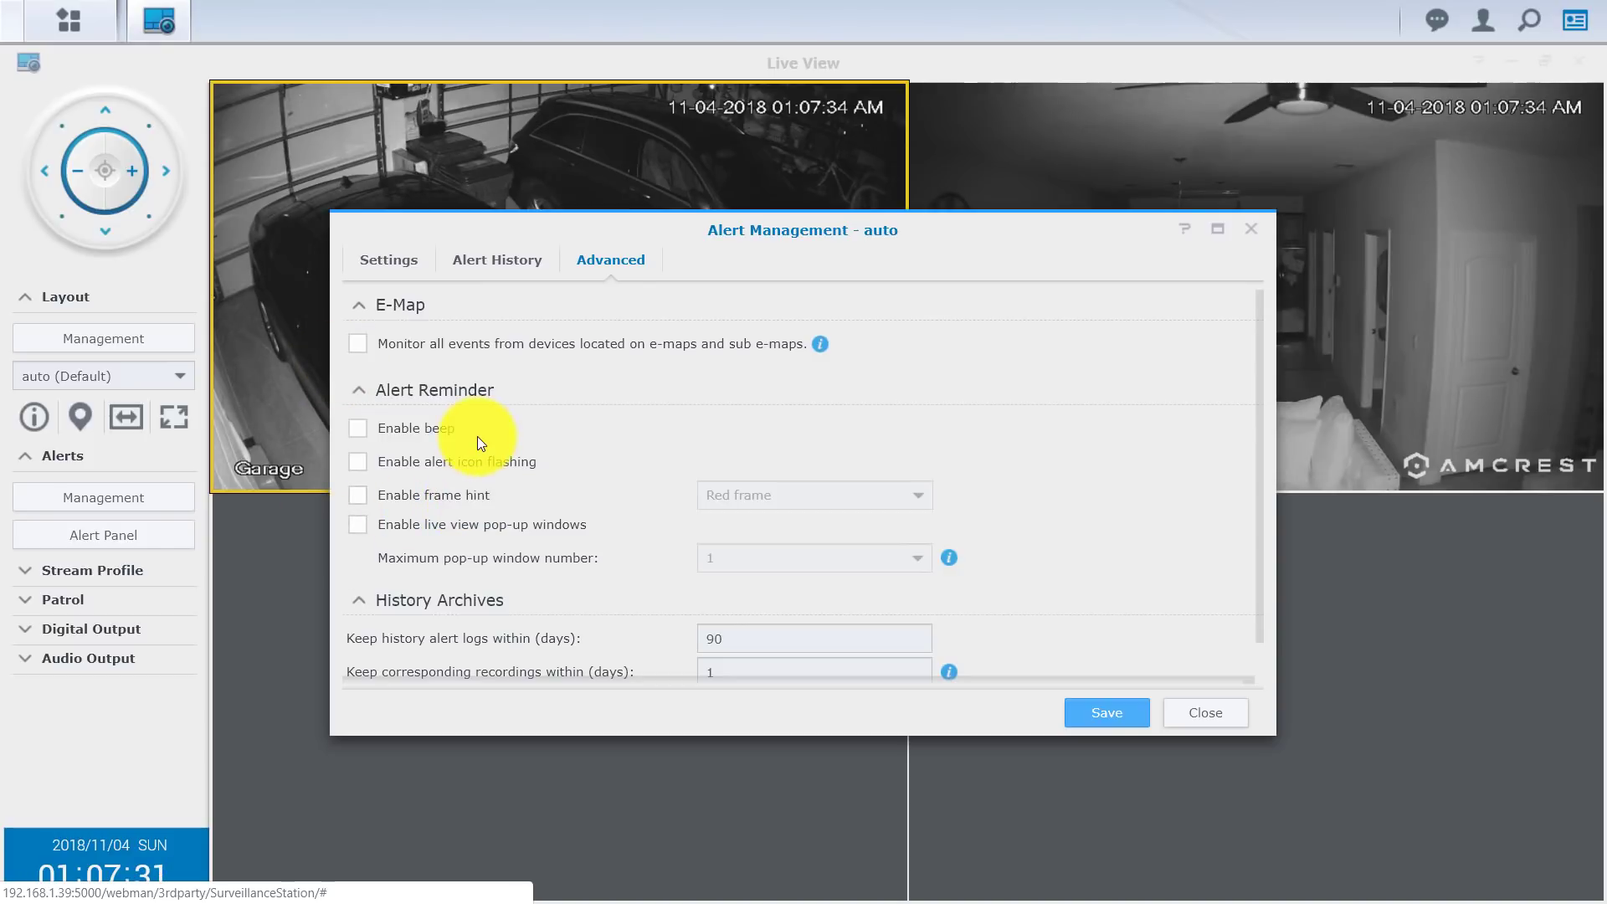
scroll(477, 440, down, 1)
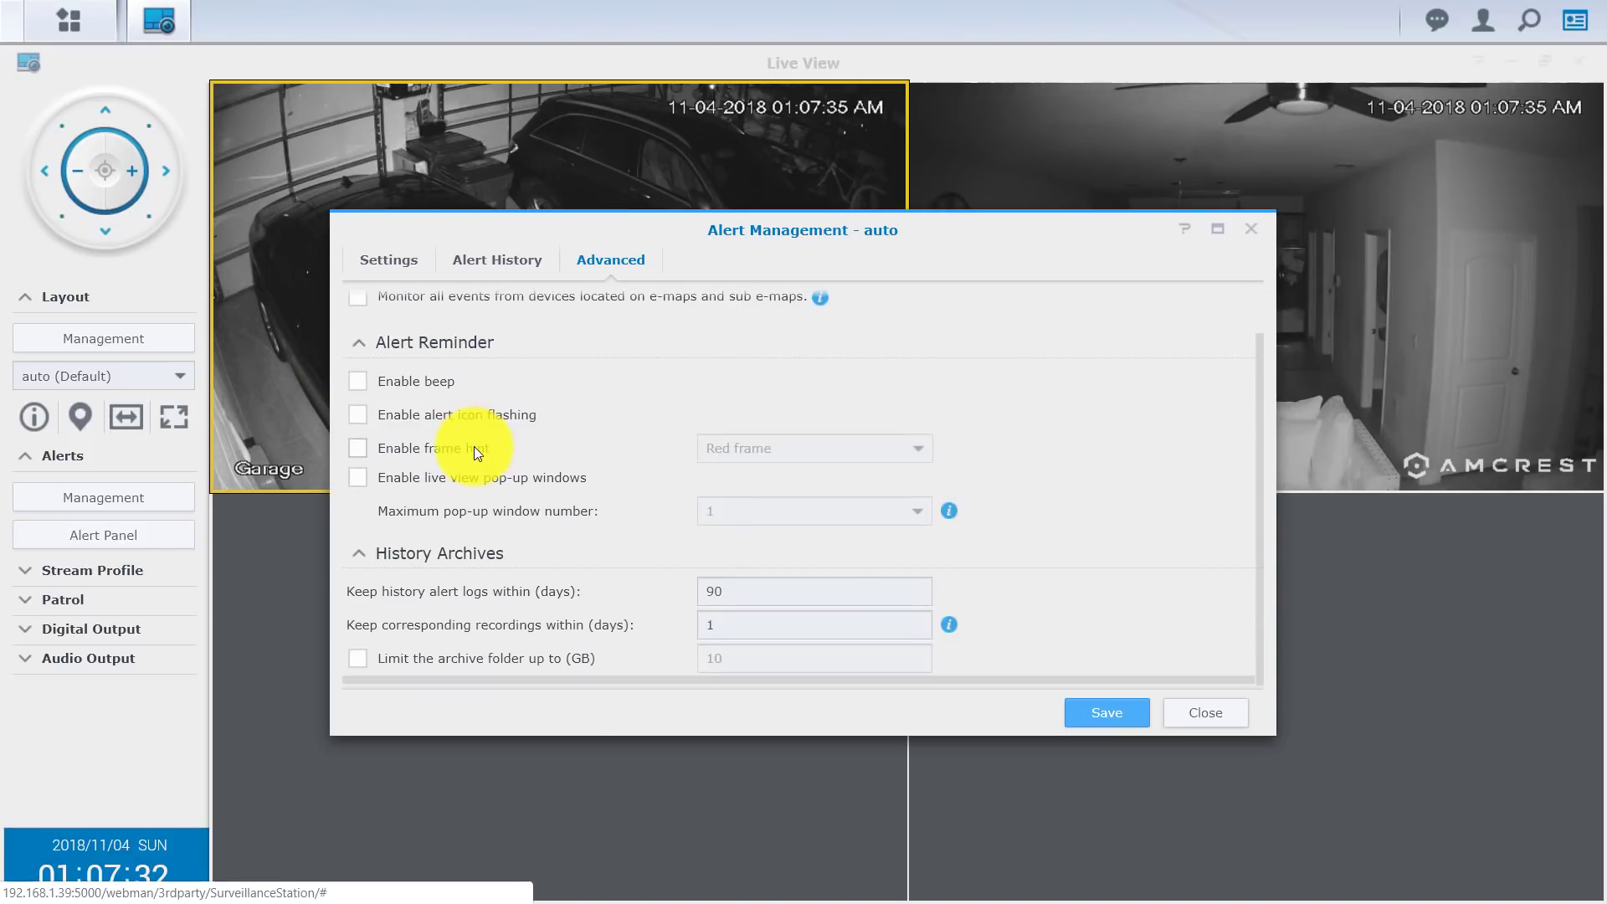
click(418, 263)
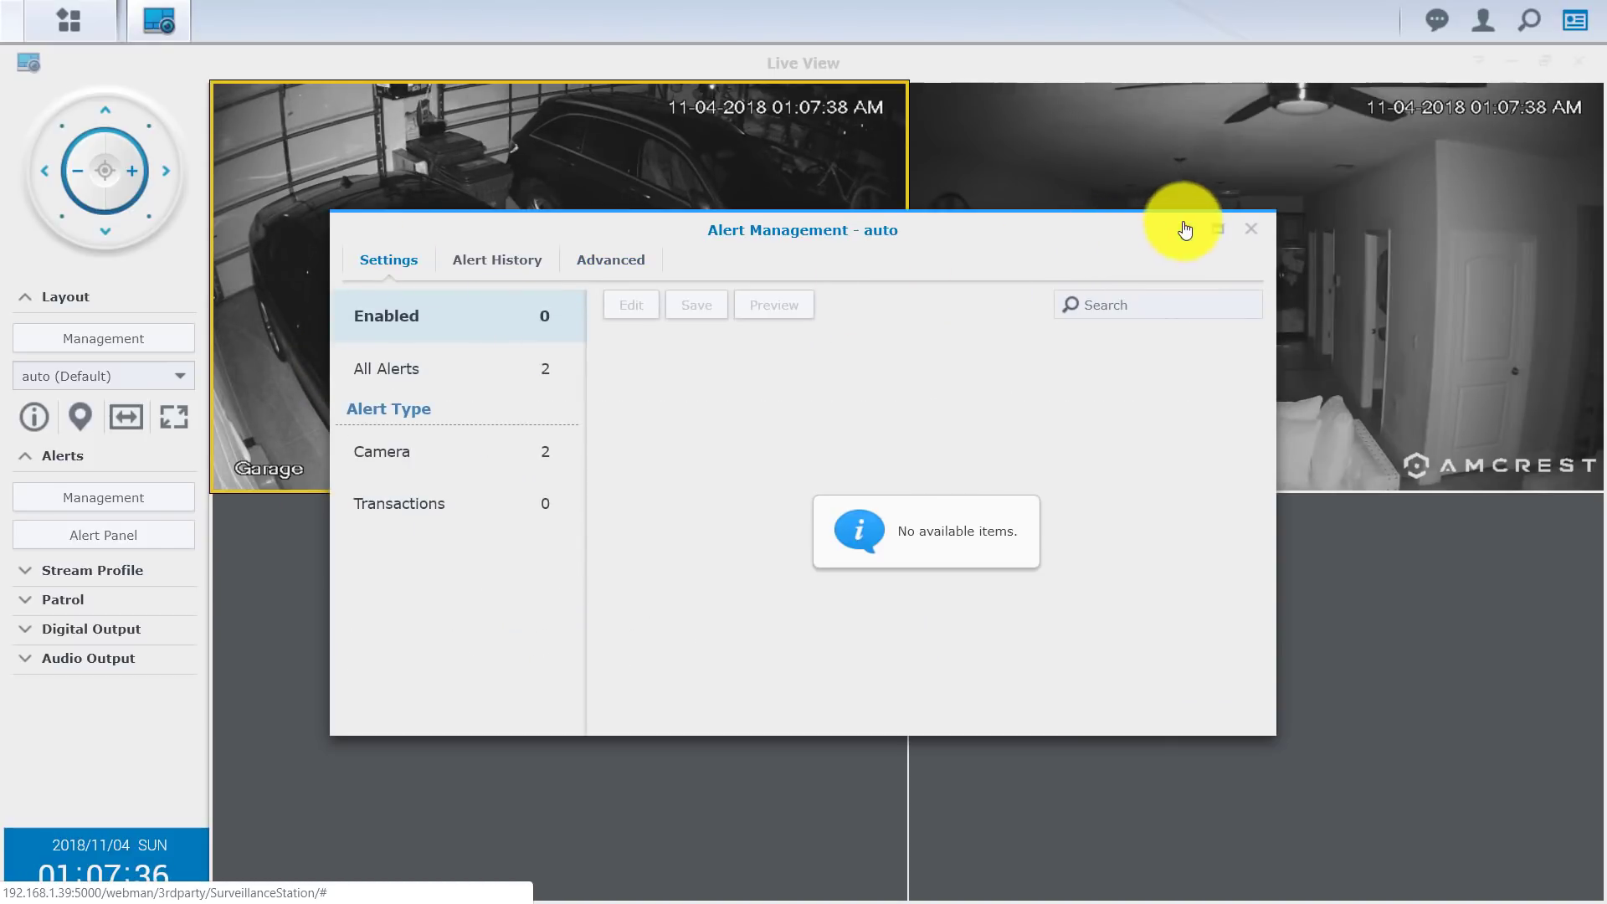
Close the alert settings, collapse Alerts, and keep Stream Profile on High quality.
click(1251, 228)
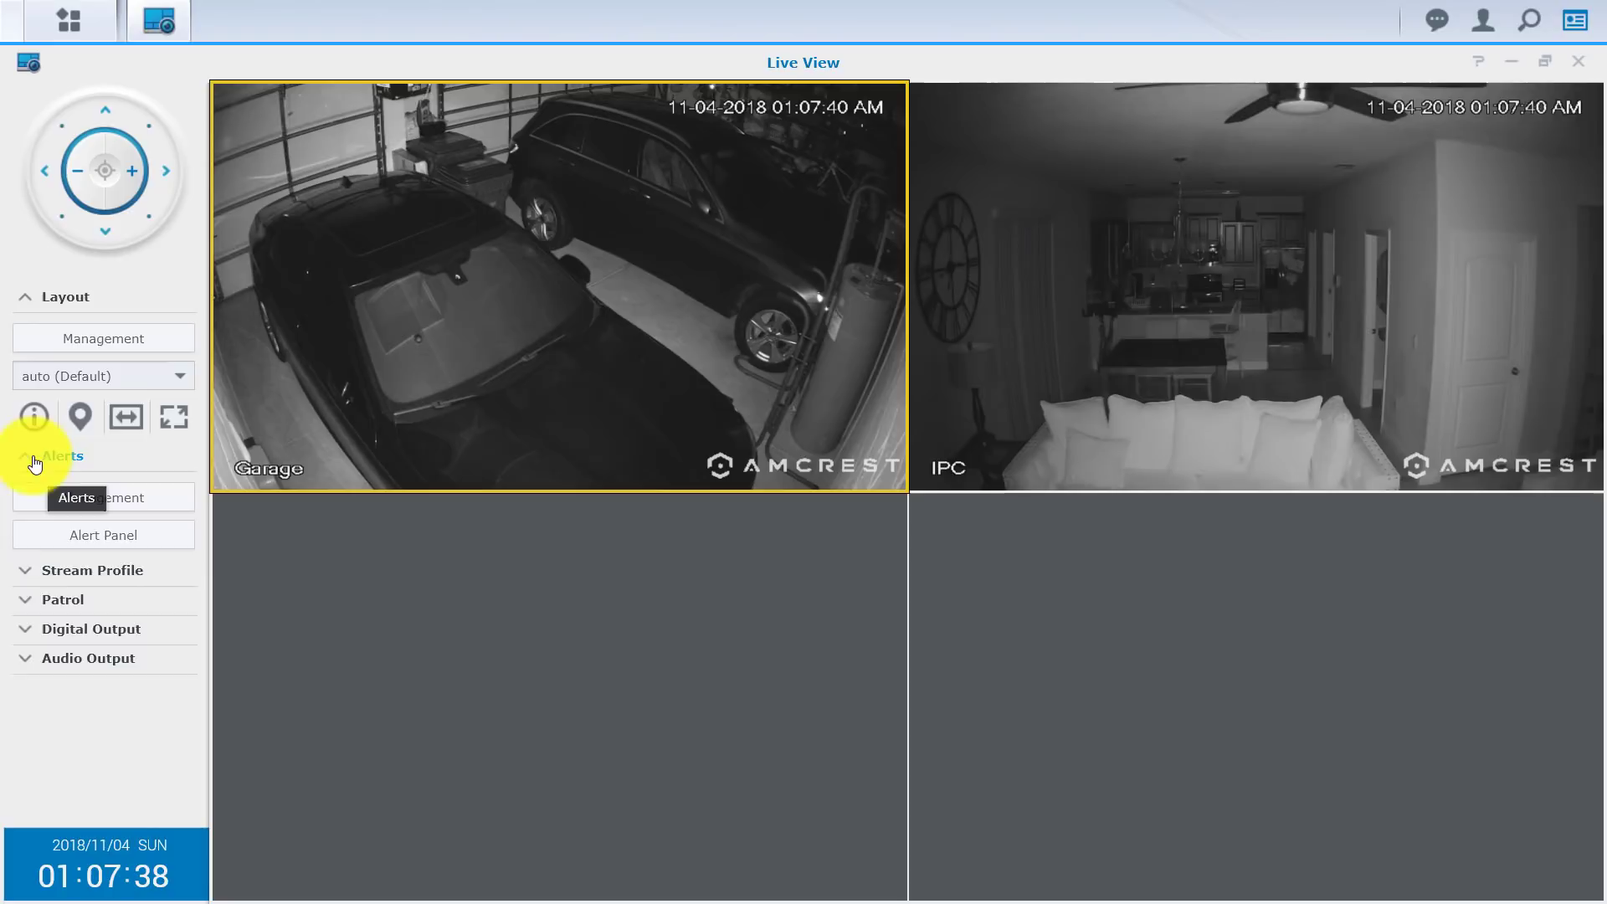
click(33, 455)
click(36, 487)
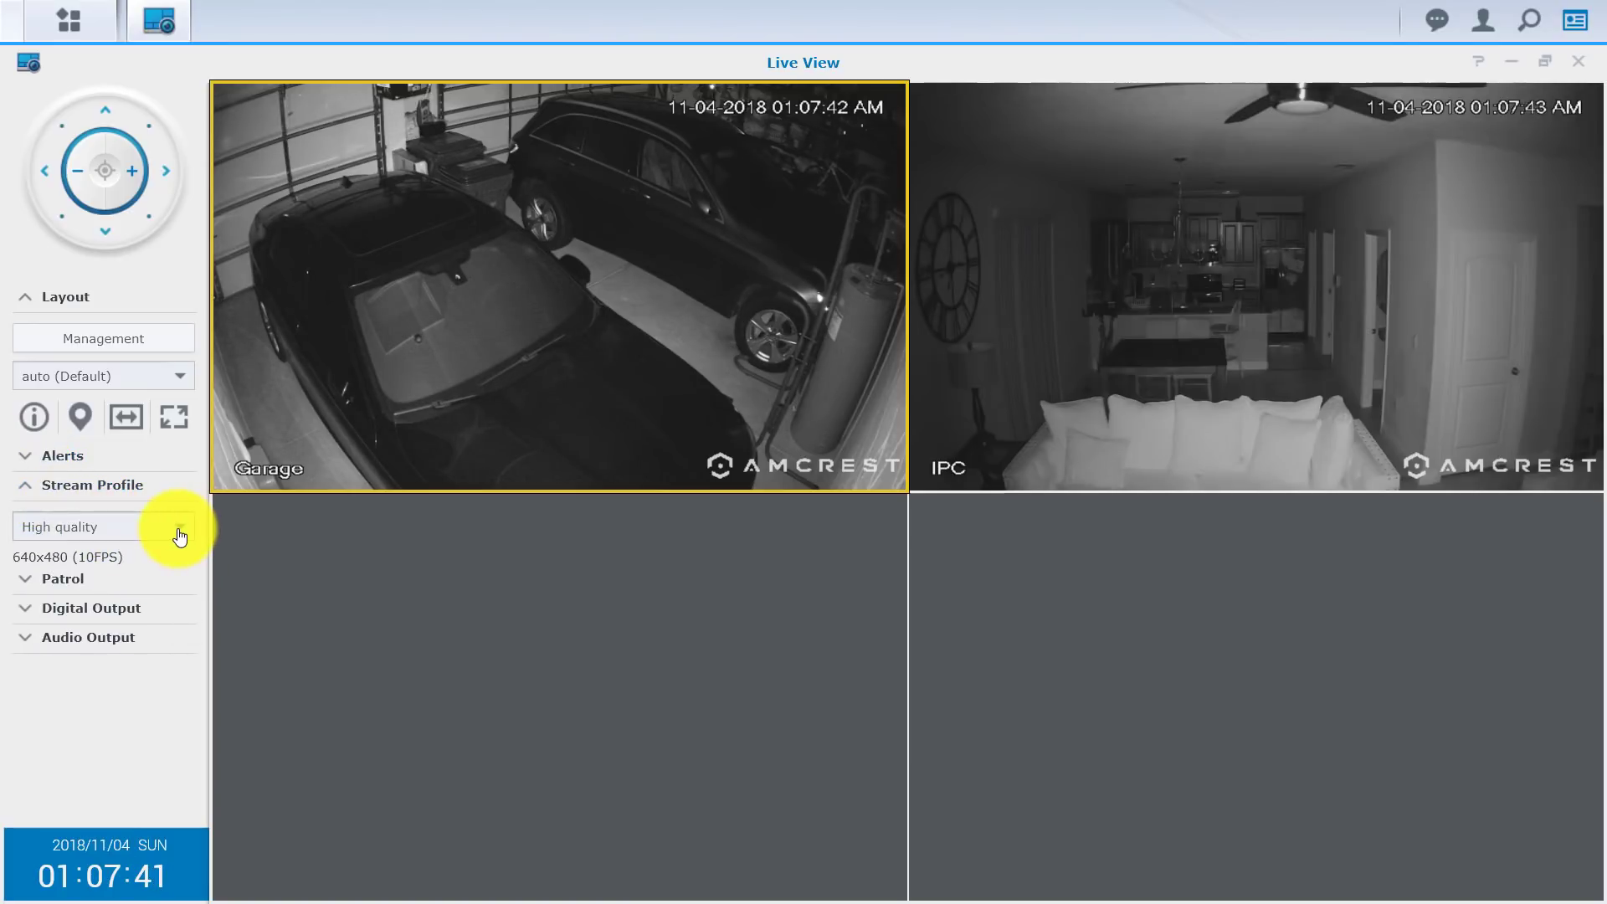
click(179, 530)
click(118, 538)
Expand the Patrol and Digital Output sections, then close Live View.
click(19, 582)
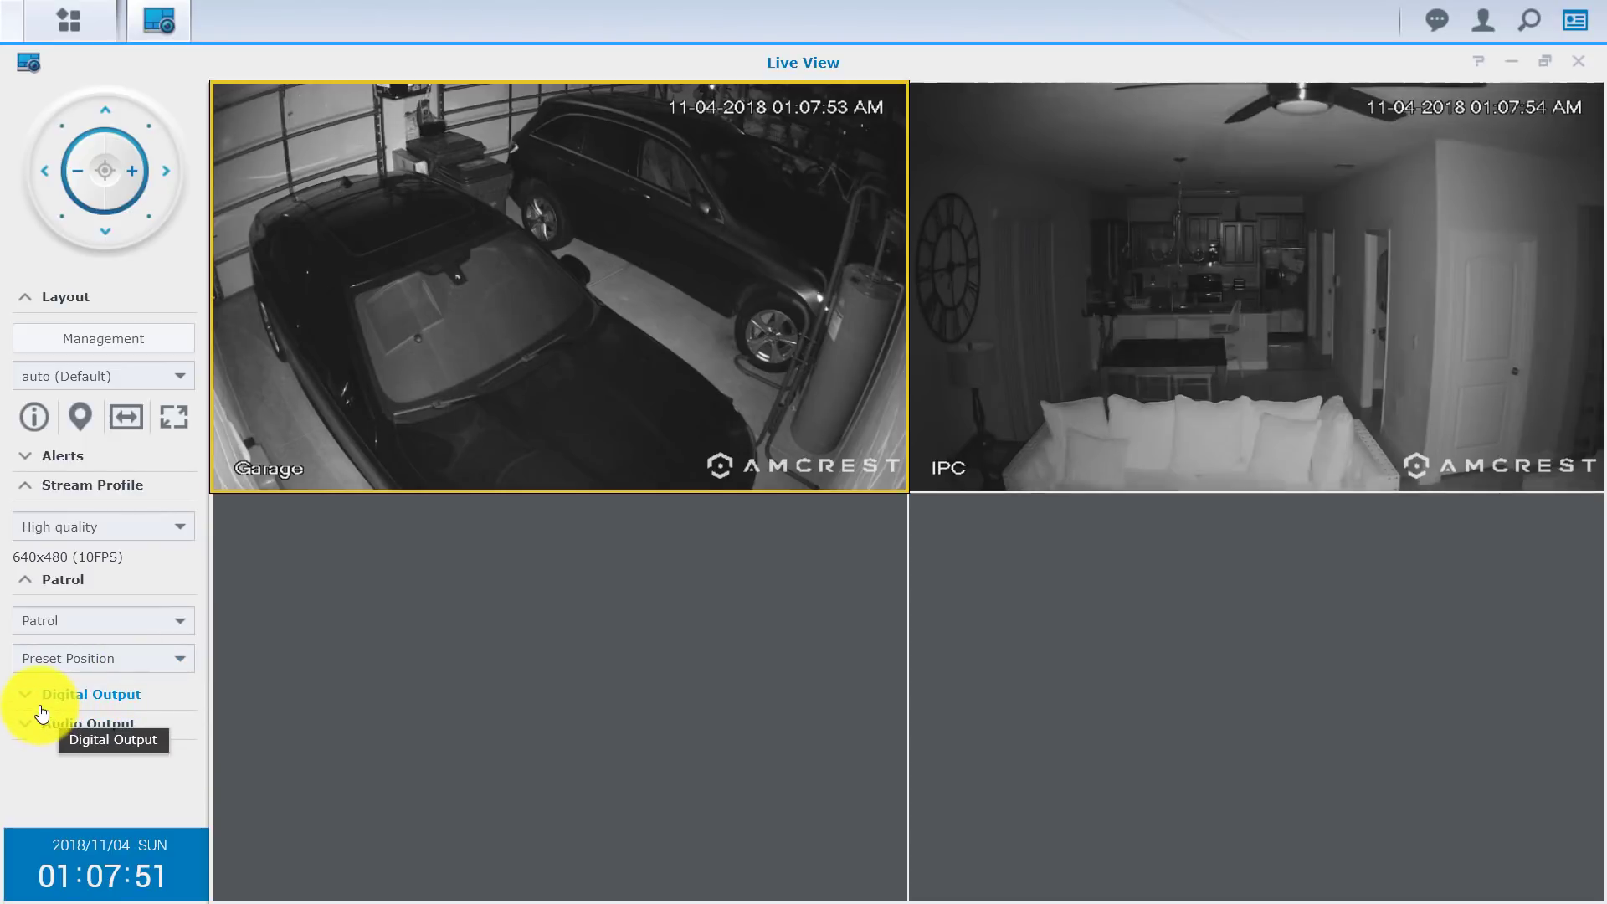
click(38, 698)
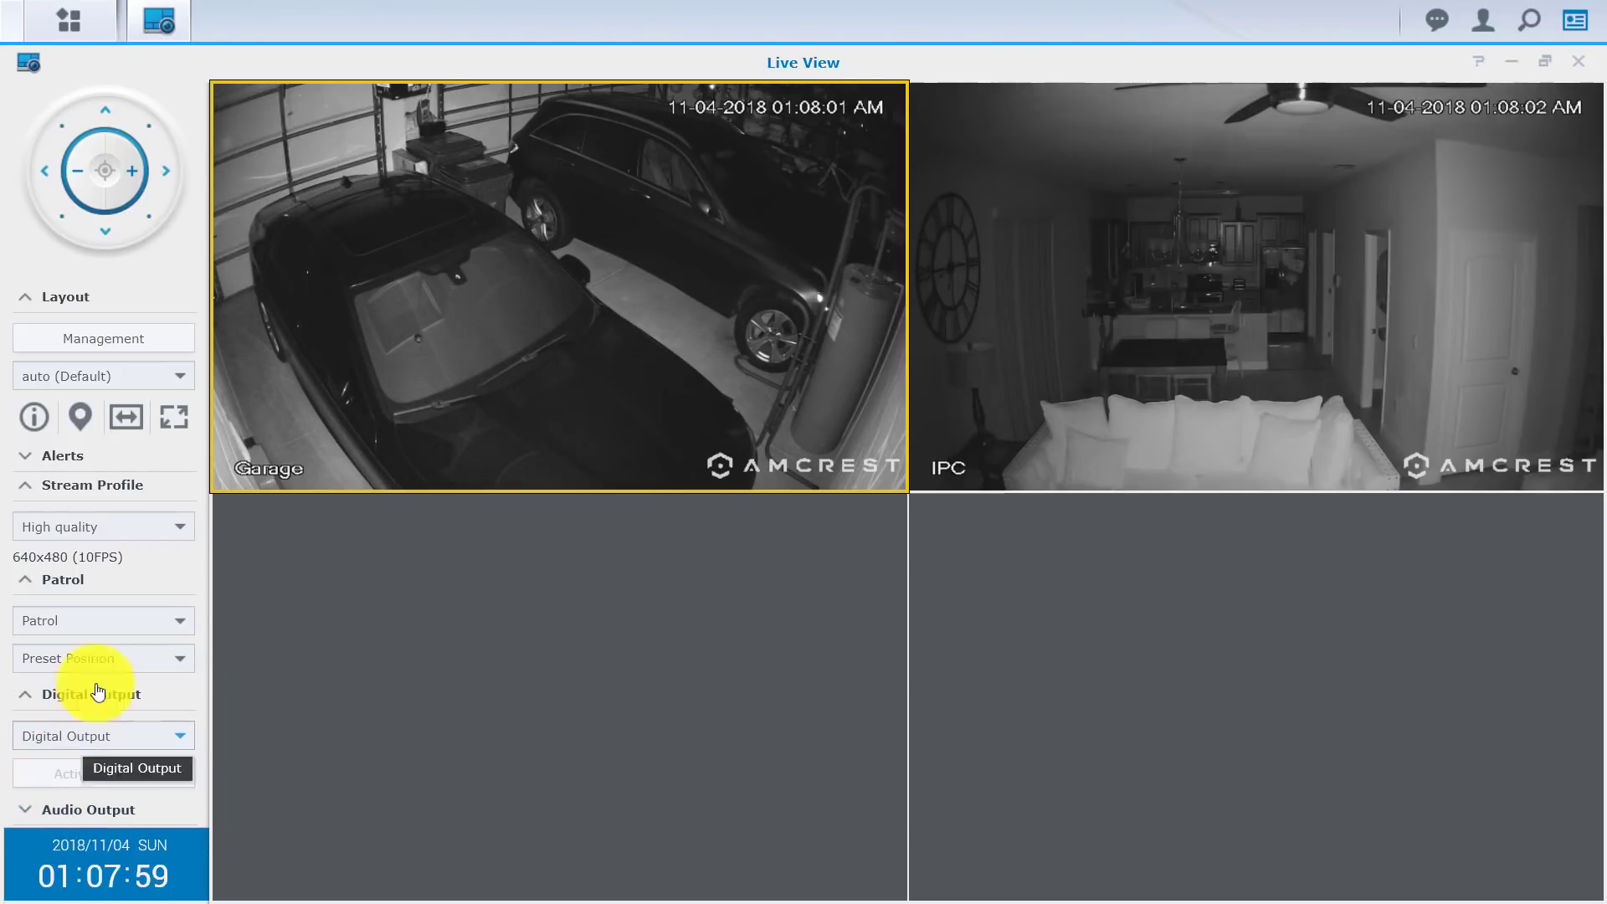
click(1578, 62)
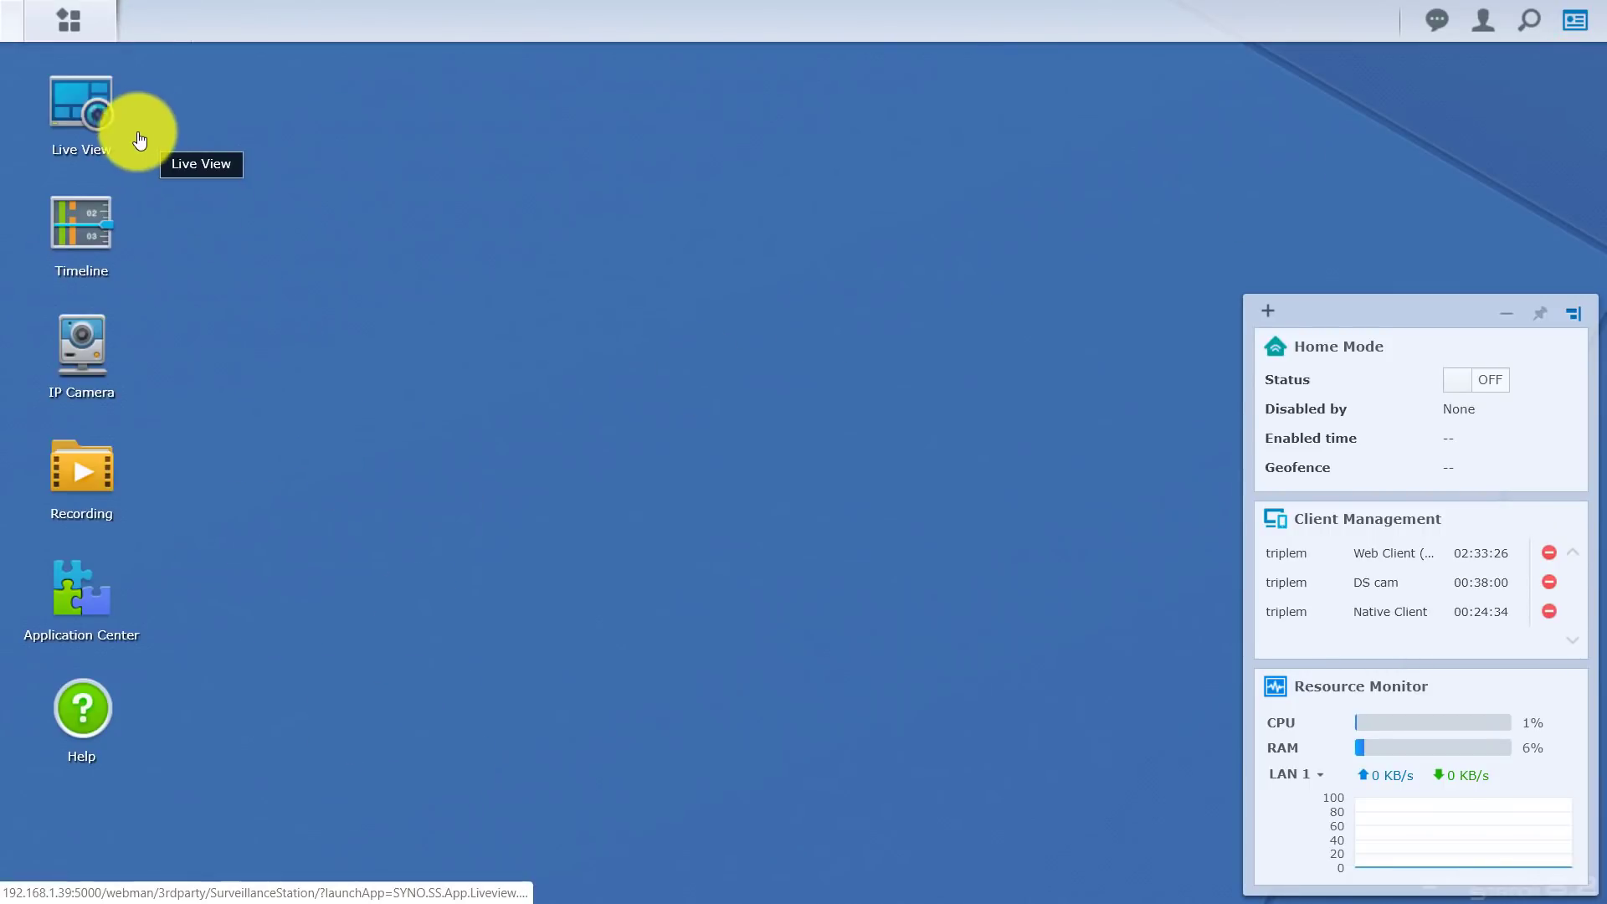
Play both cameras' recordings in Timeline, jumping about 30 minutes in.
click(75, 228)
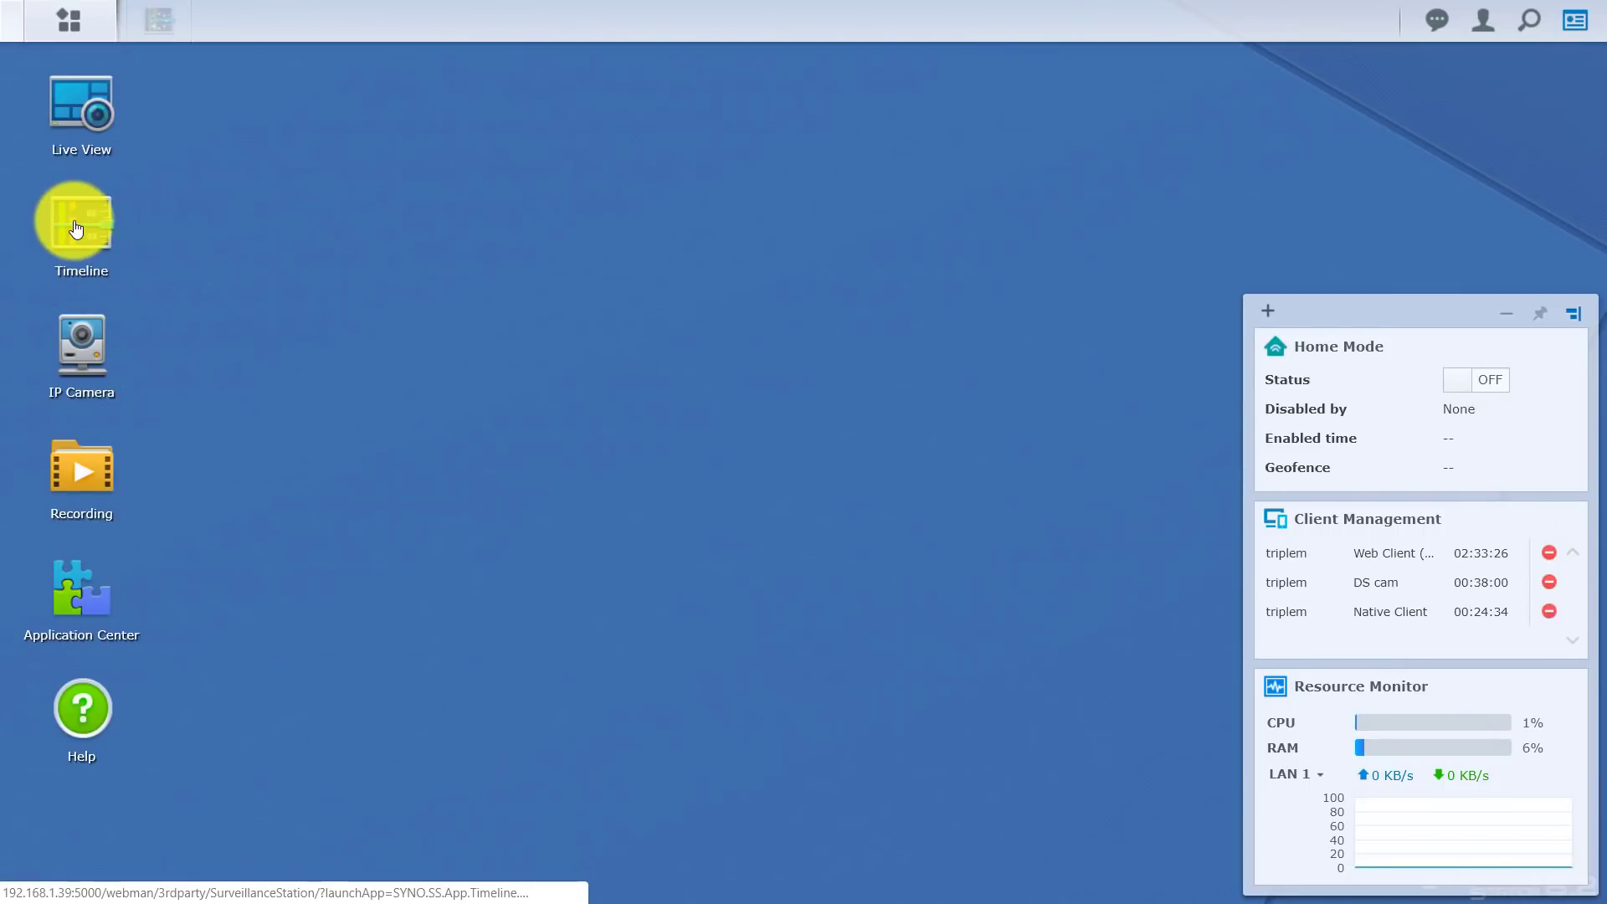
click(254, 347)
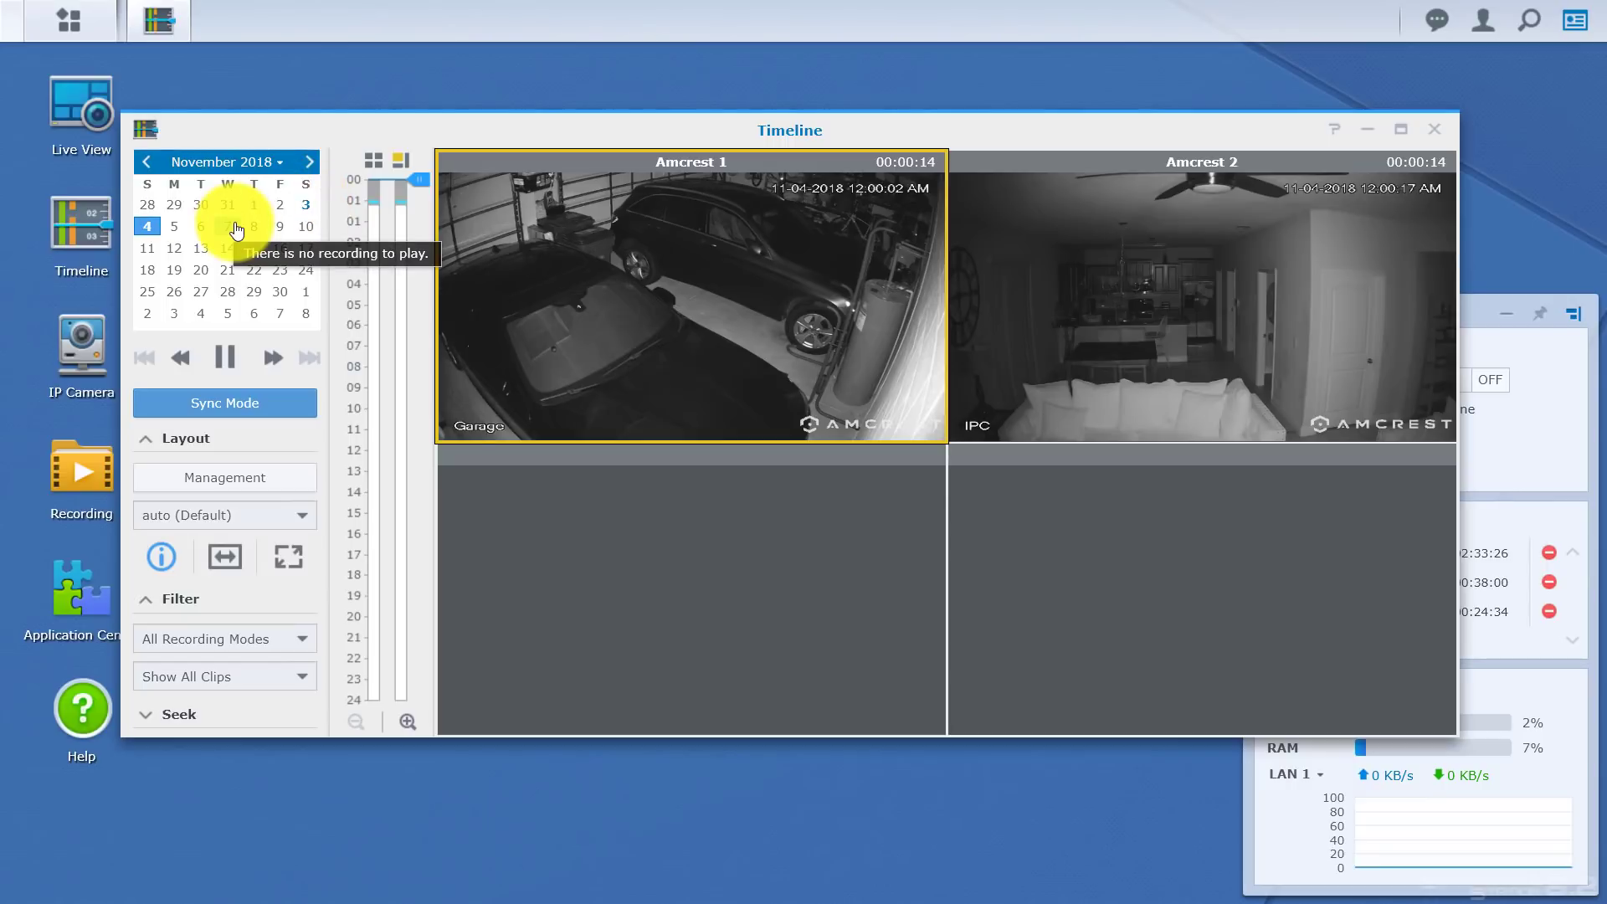
mouse_move(505, 297)
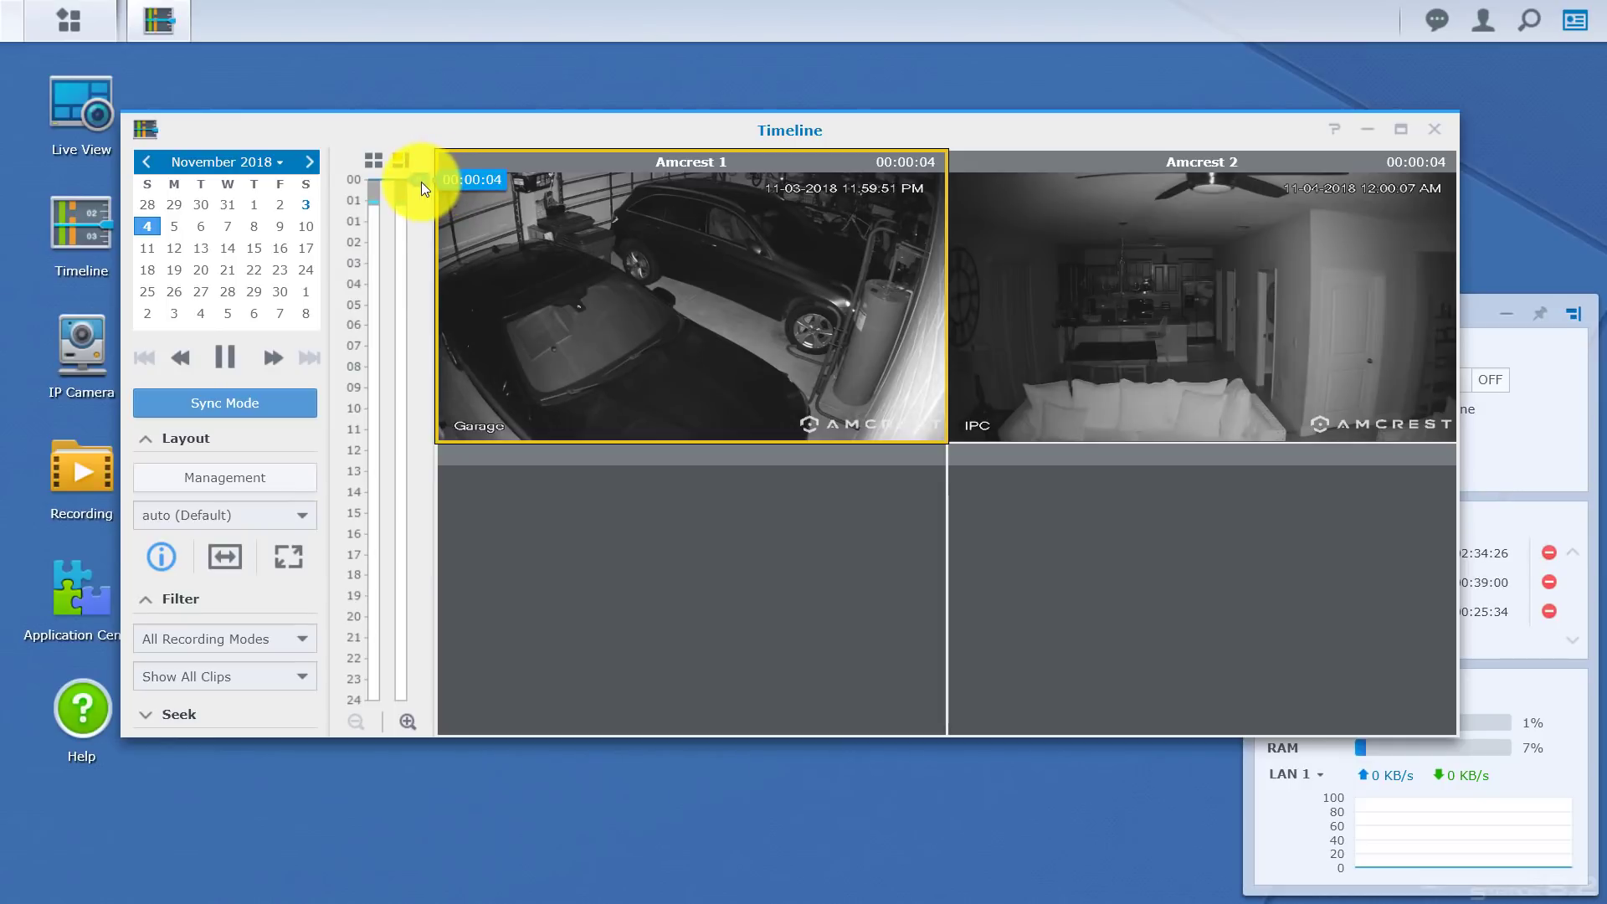
drag(420, 183, 425, 193)
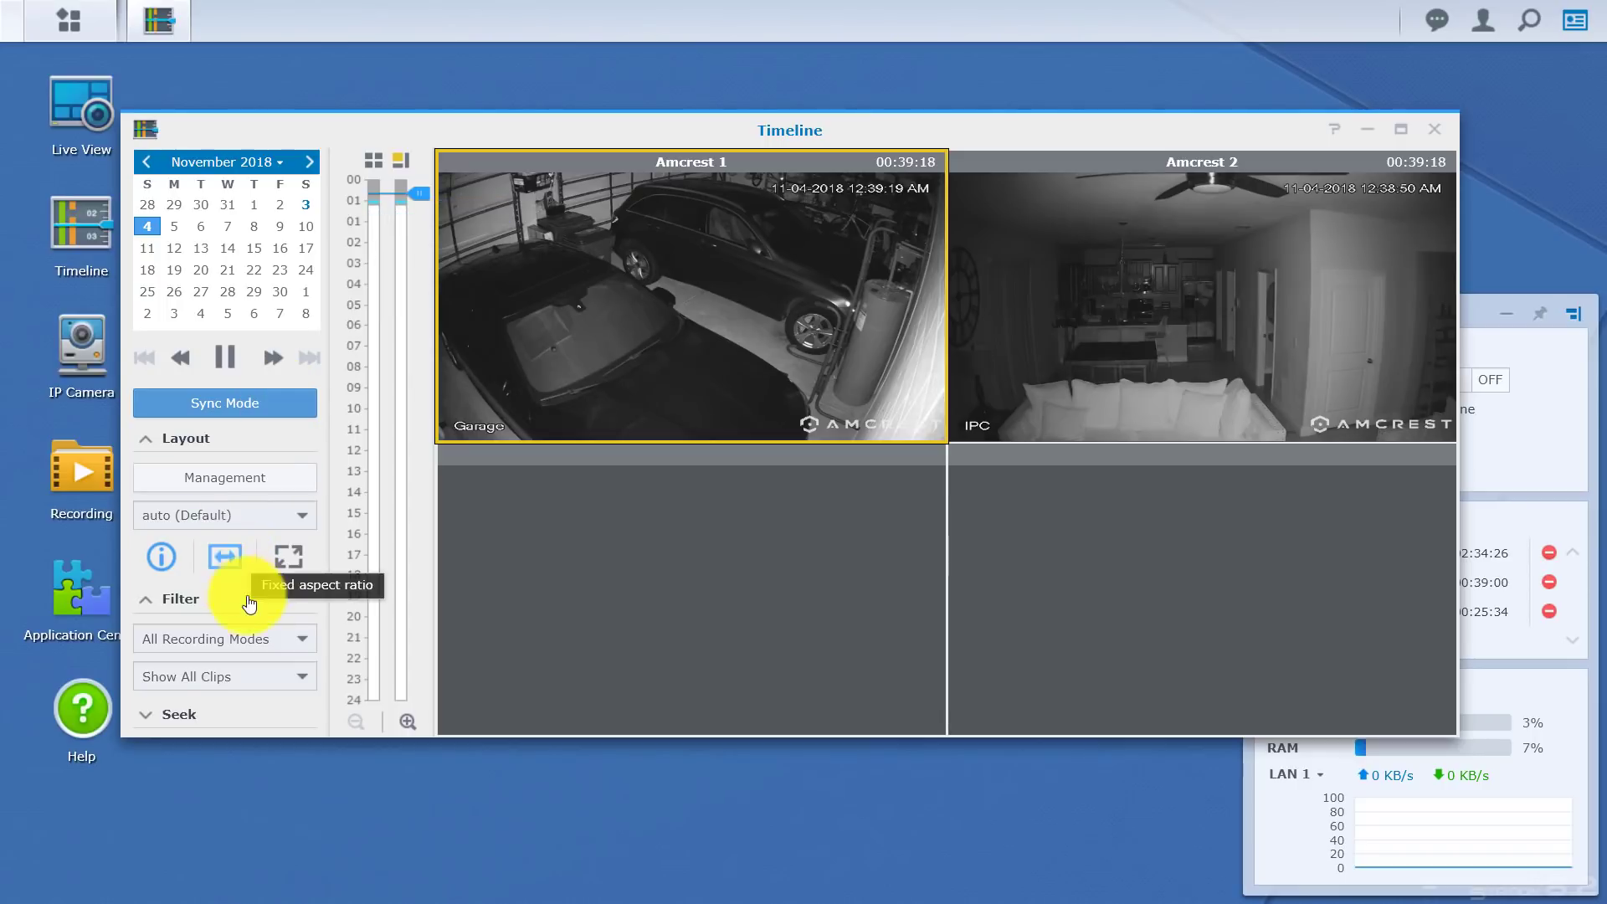
Expand Seek and Filter, and leave the recording-mode filter on All Recording Modes.
click(148, 716)
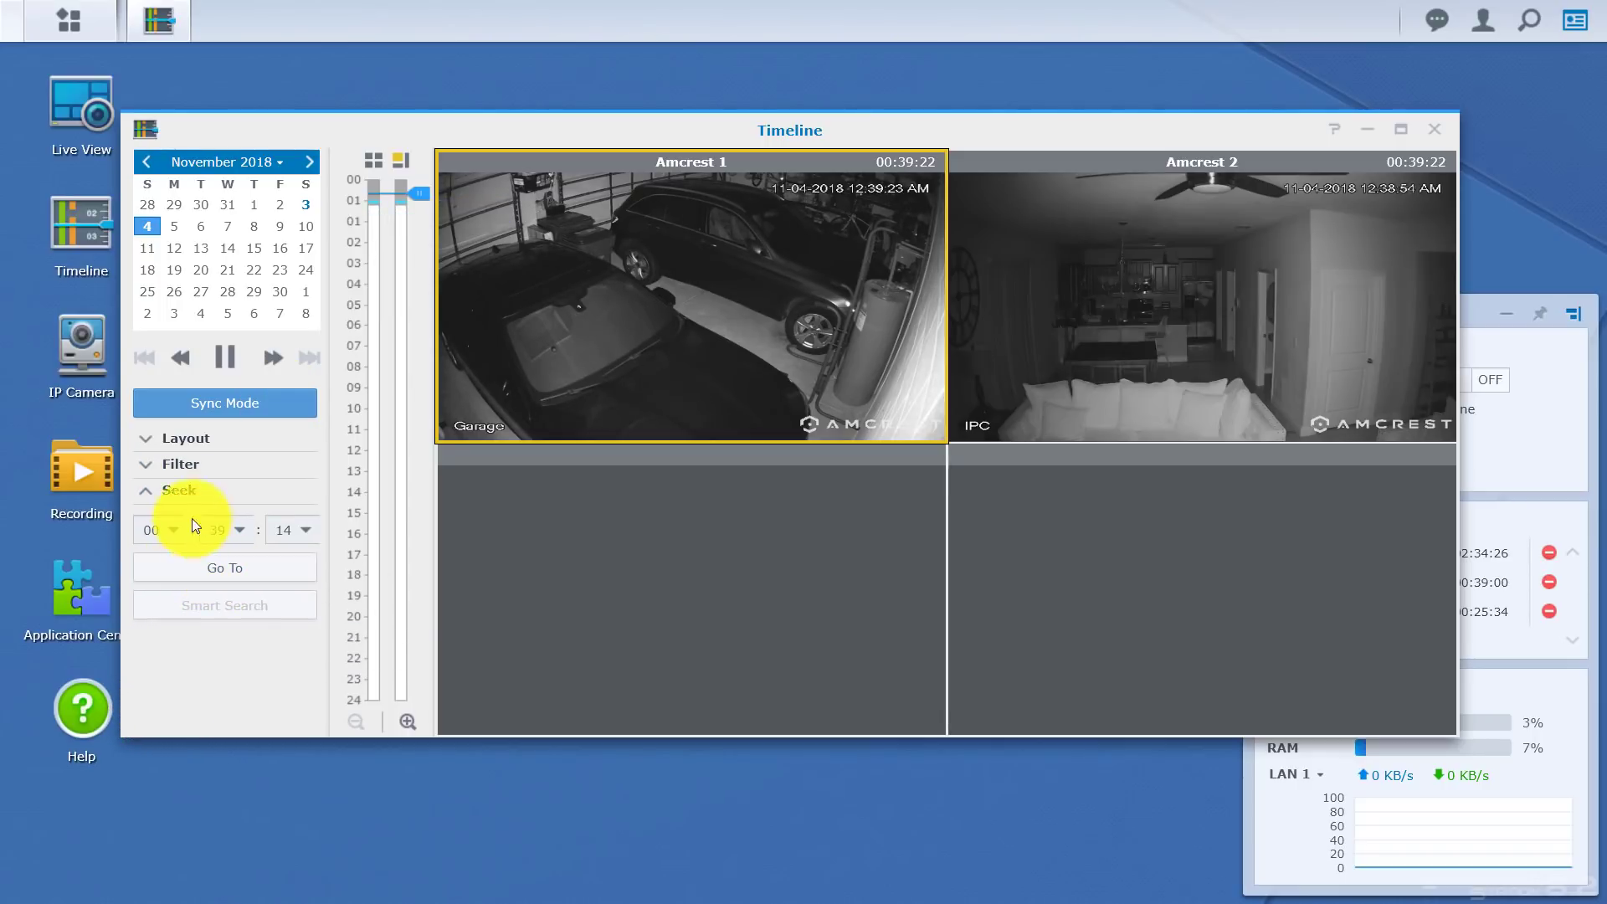
click(157, 466)
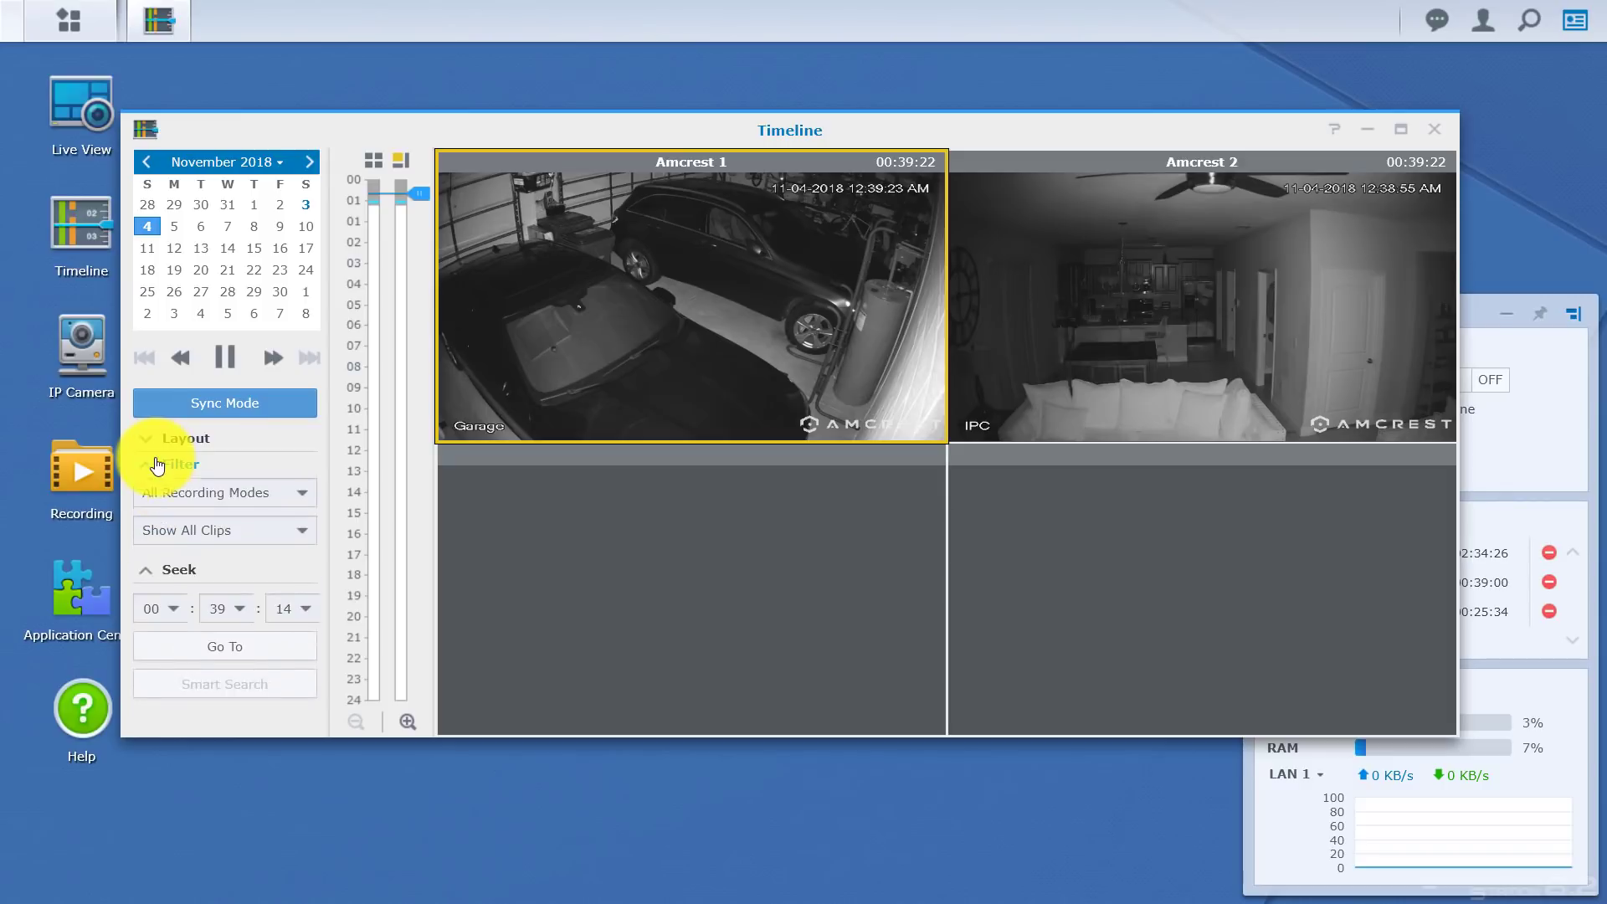
click(308, 509)
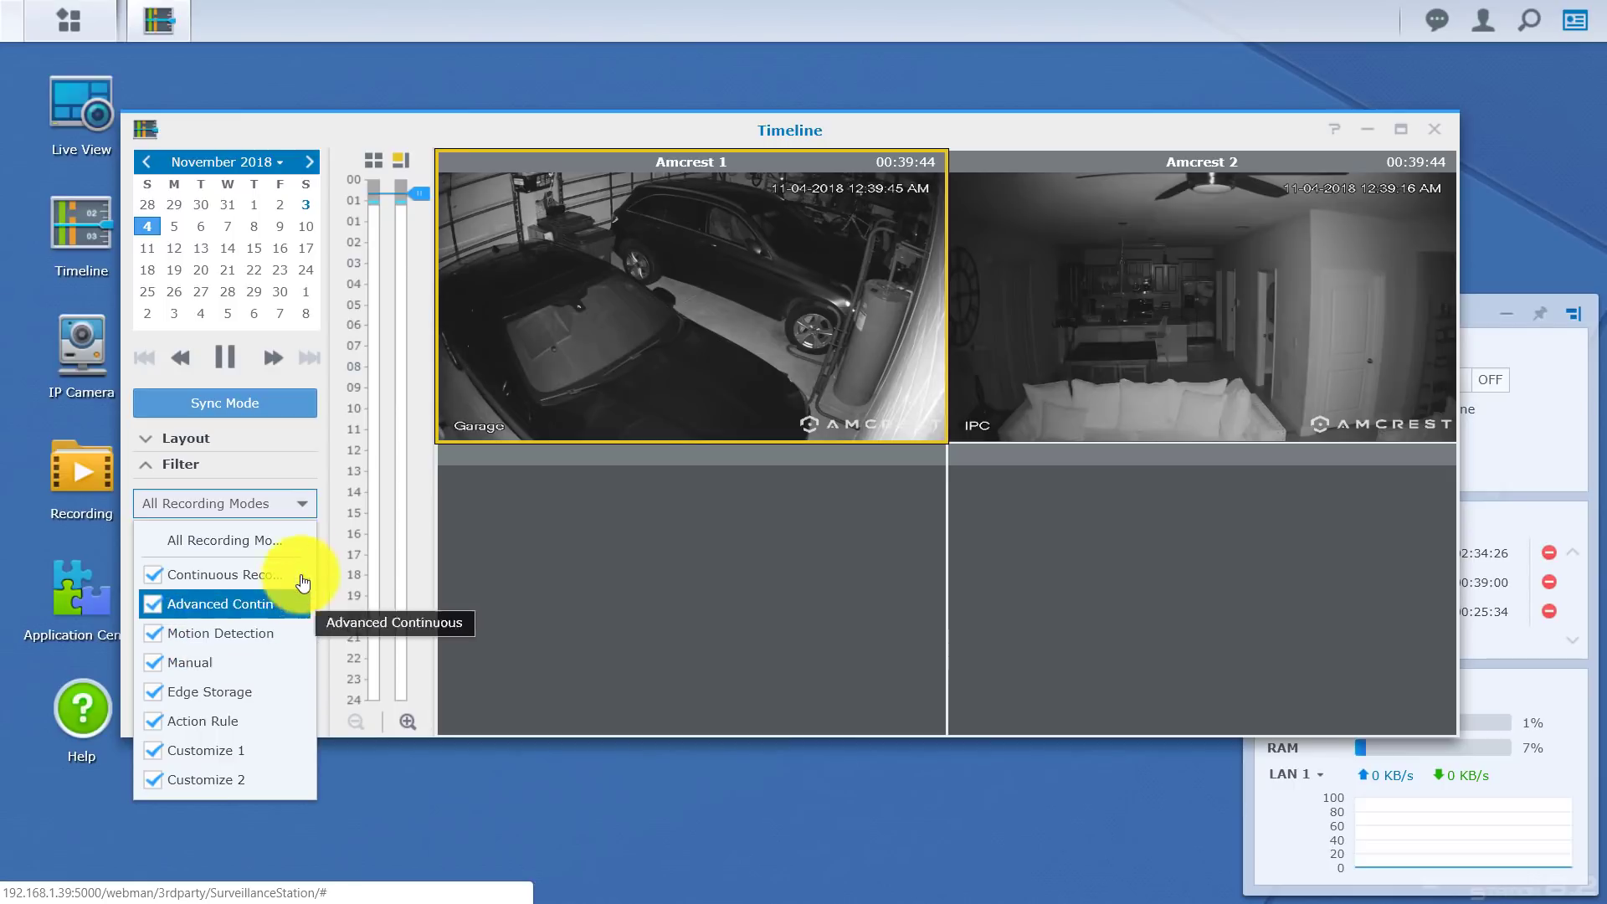
click(315, 512)
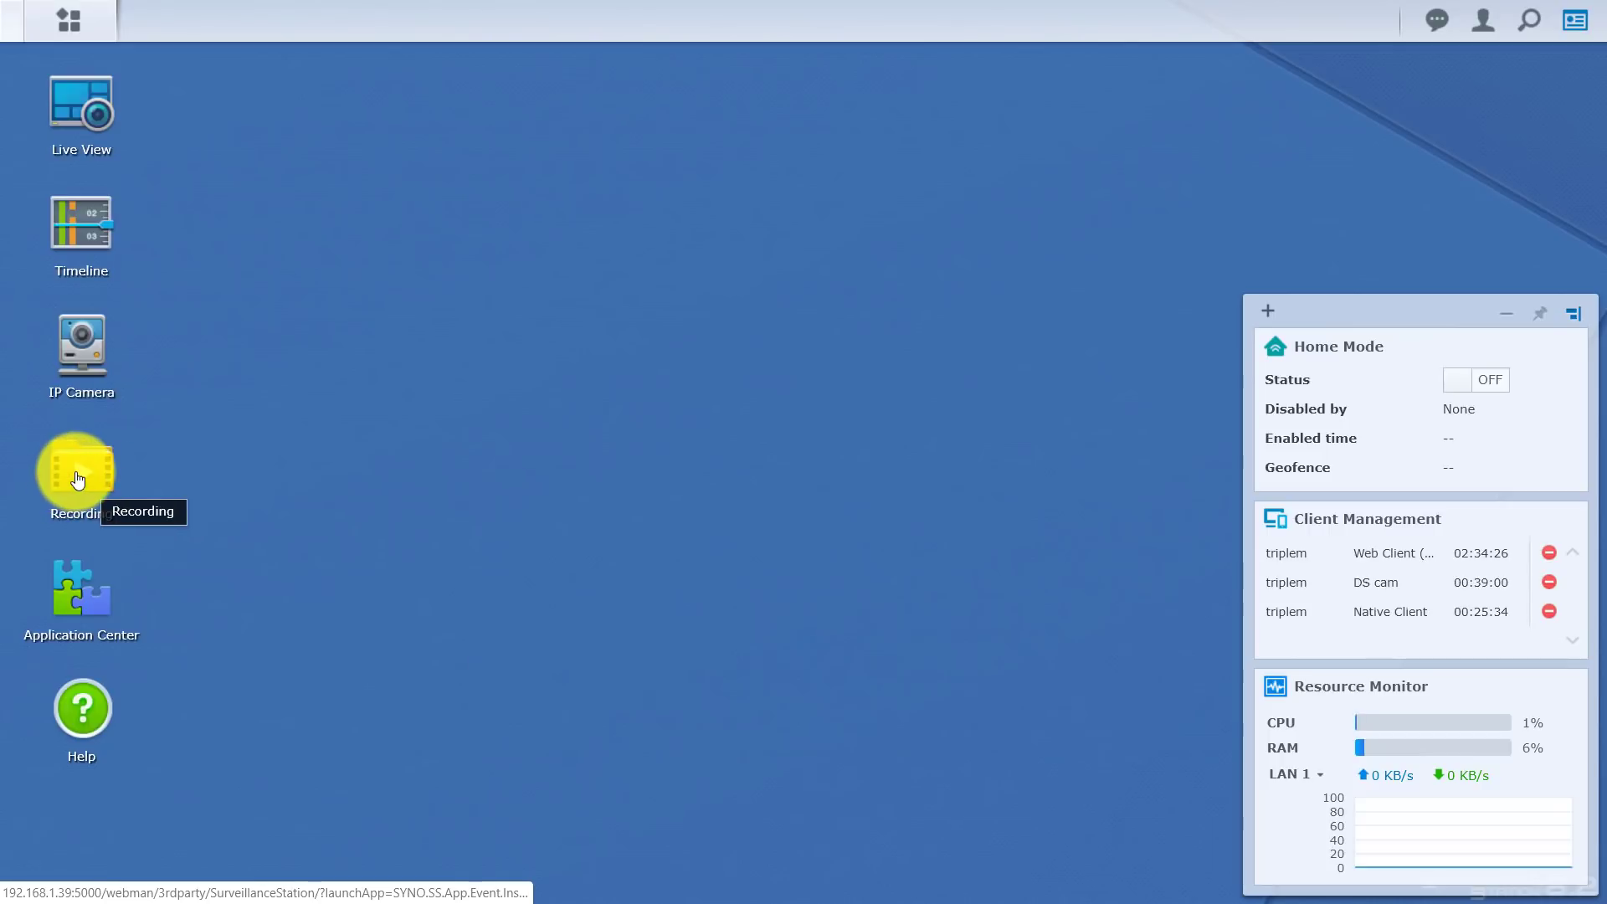
Browse the 12 saved recordings in Recording's list, then view the Storage tab.
click(77, 479)
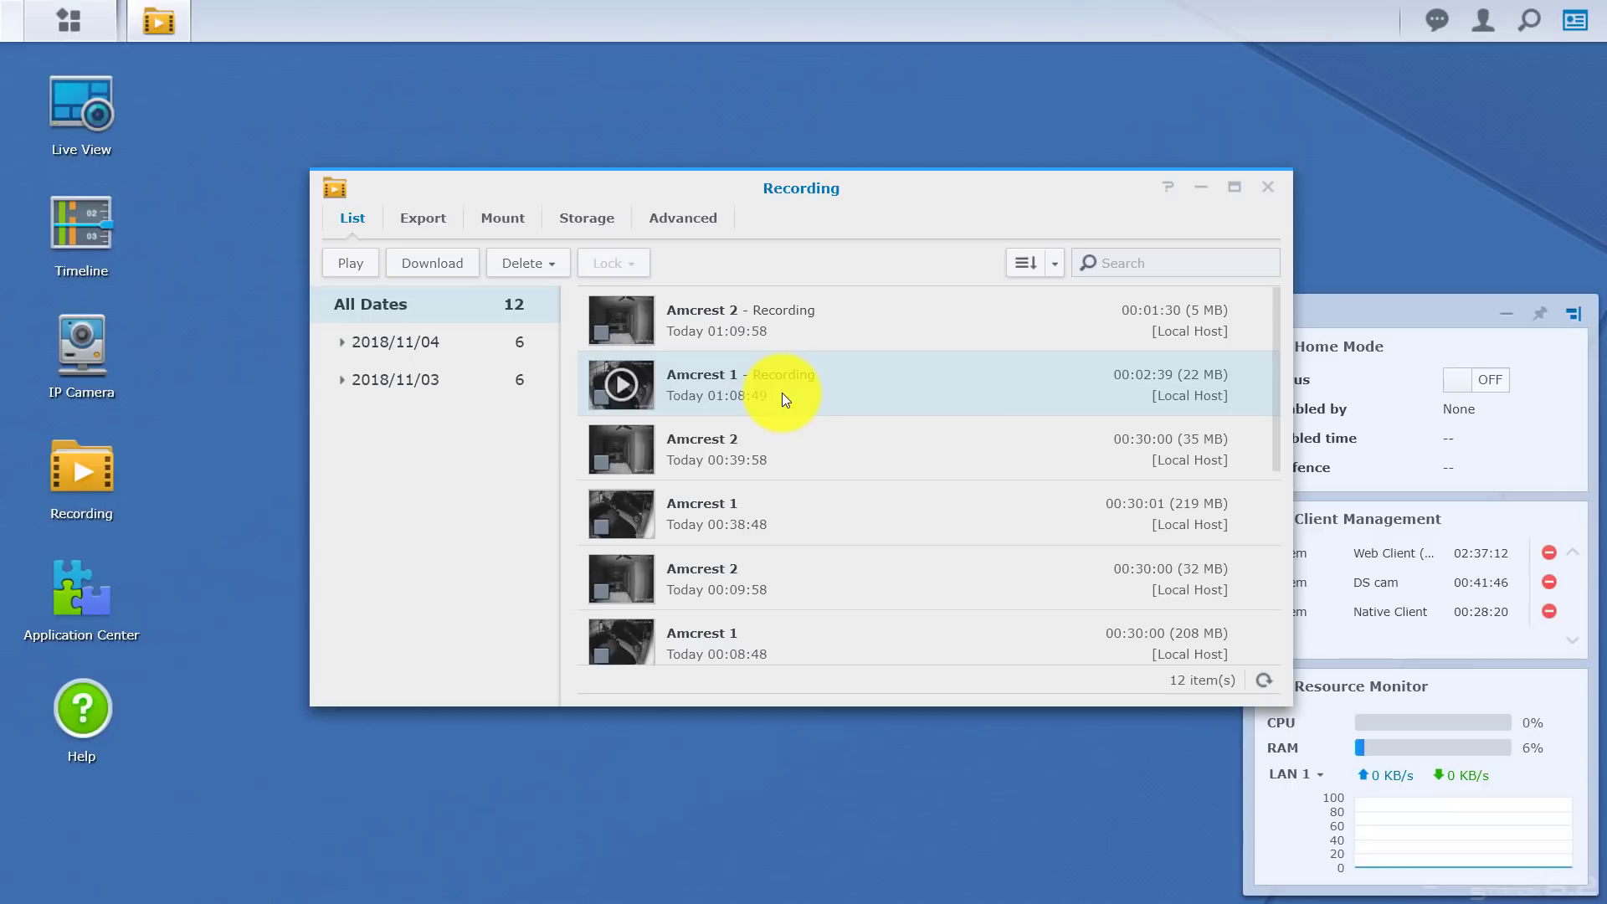
scroll(1169, 509, down, 1)
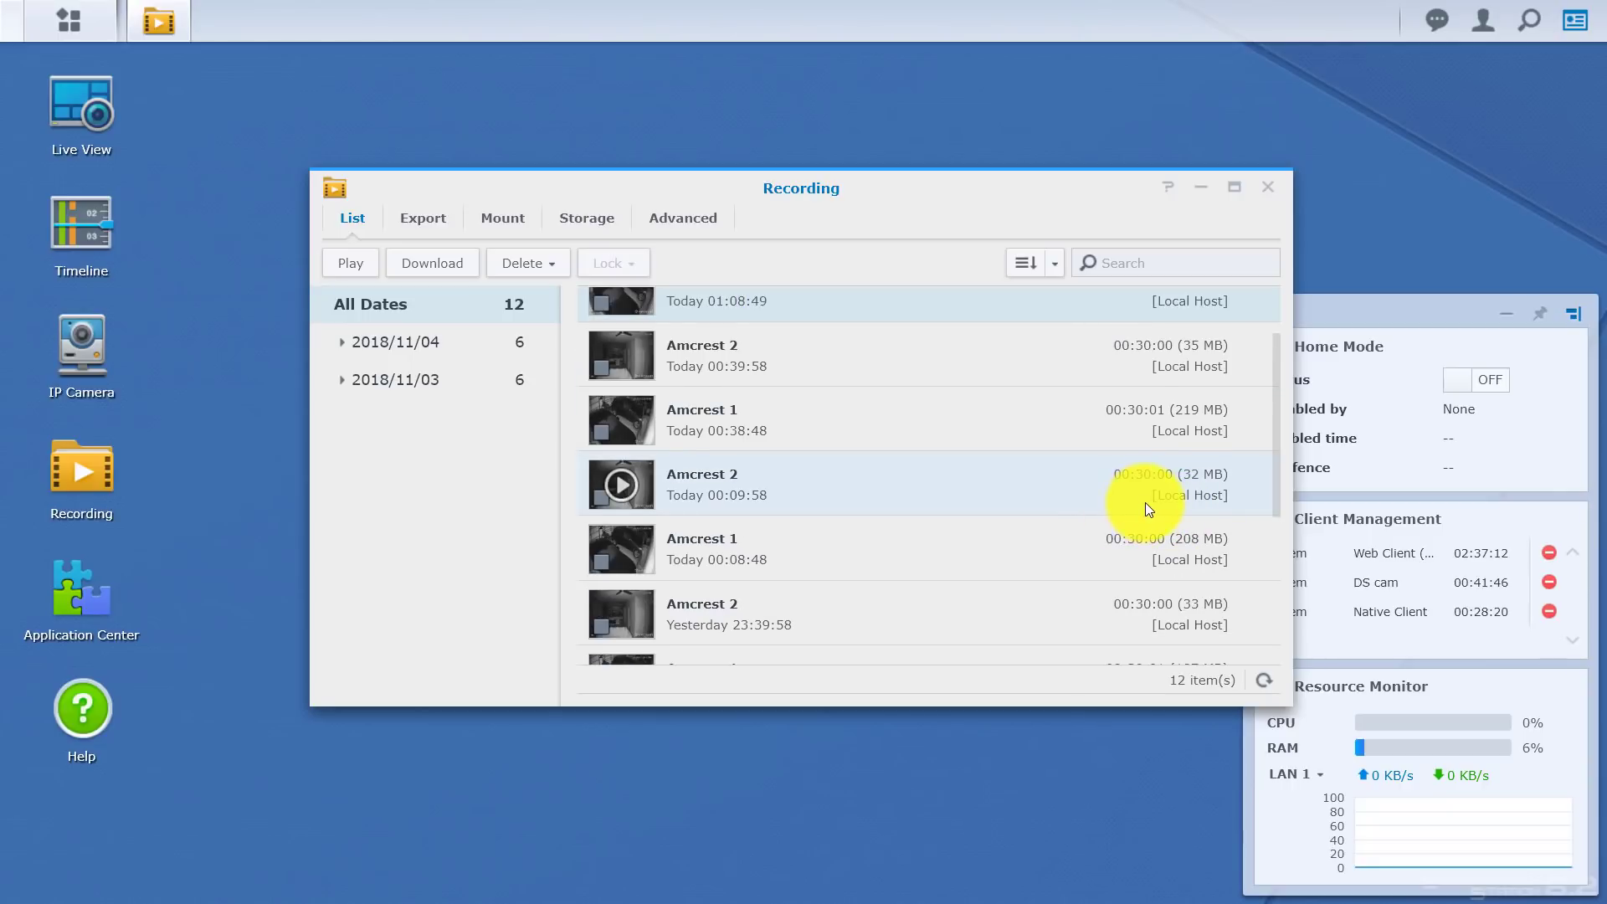
scroll(1144, 502, down, 3)
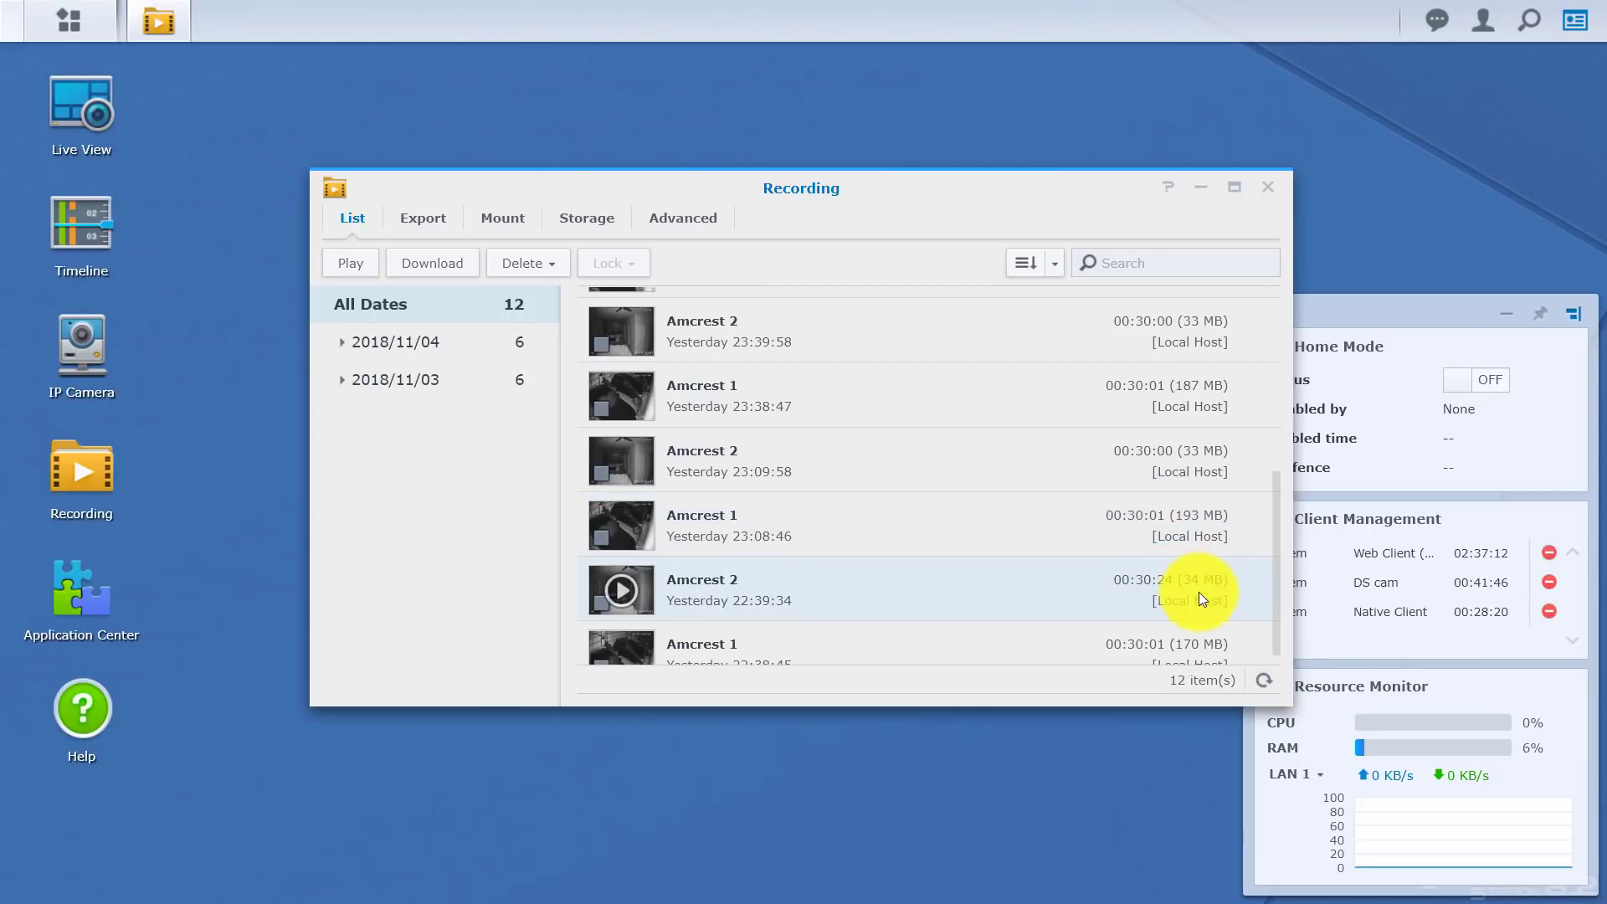
scroll(1154, 592, down, 1)
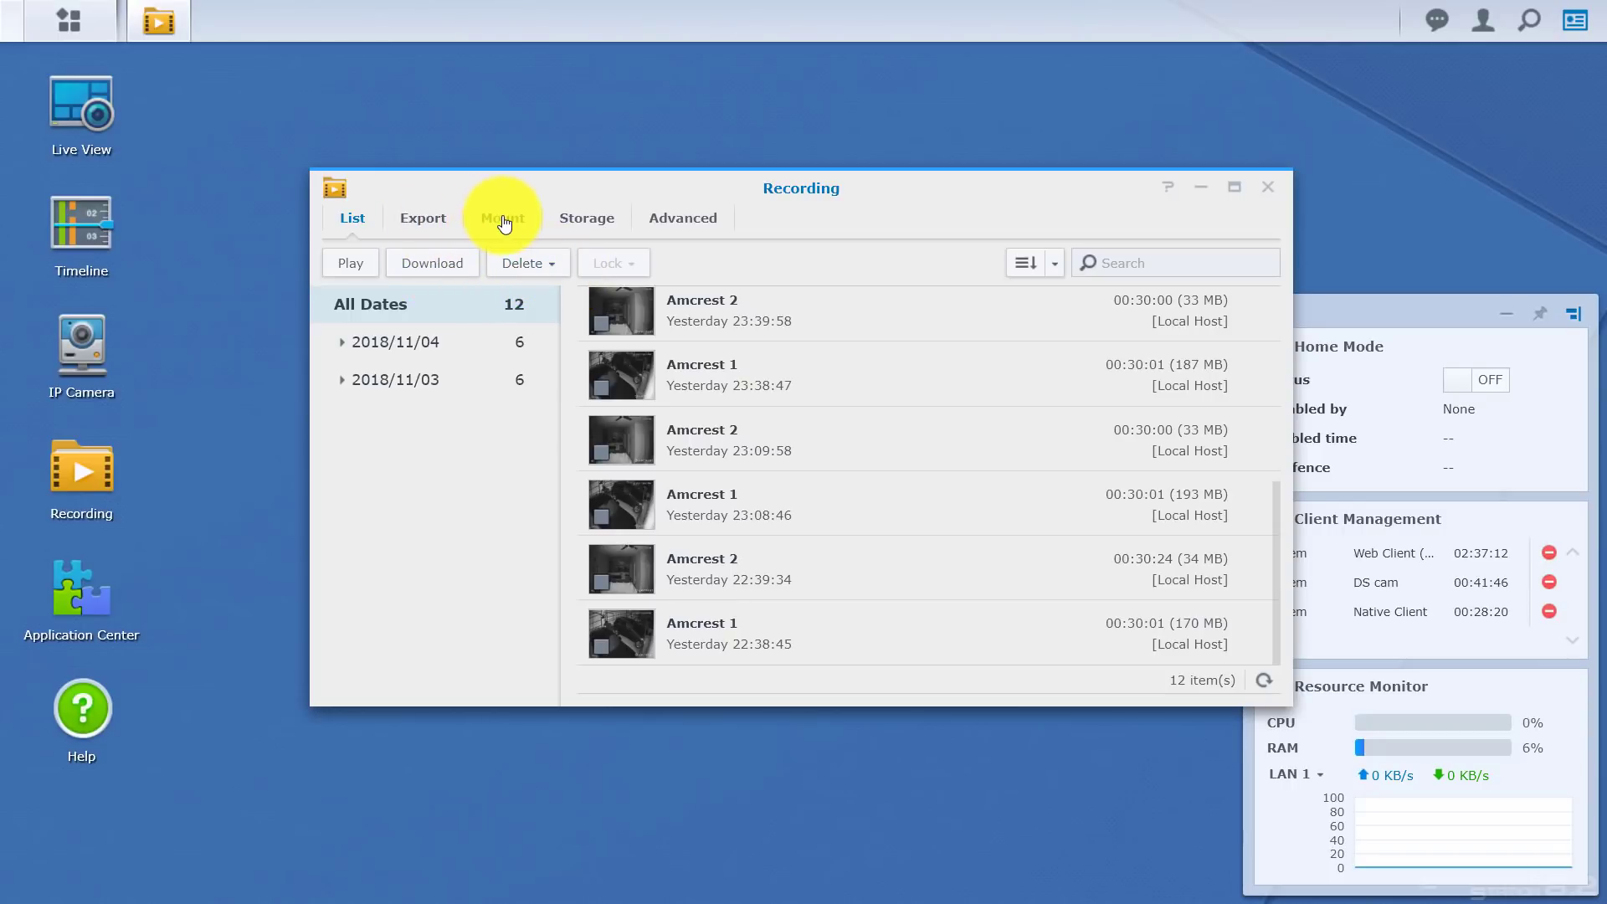
click(590, 218)
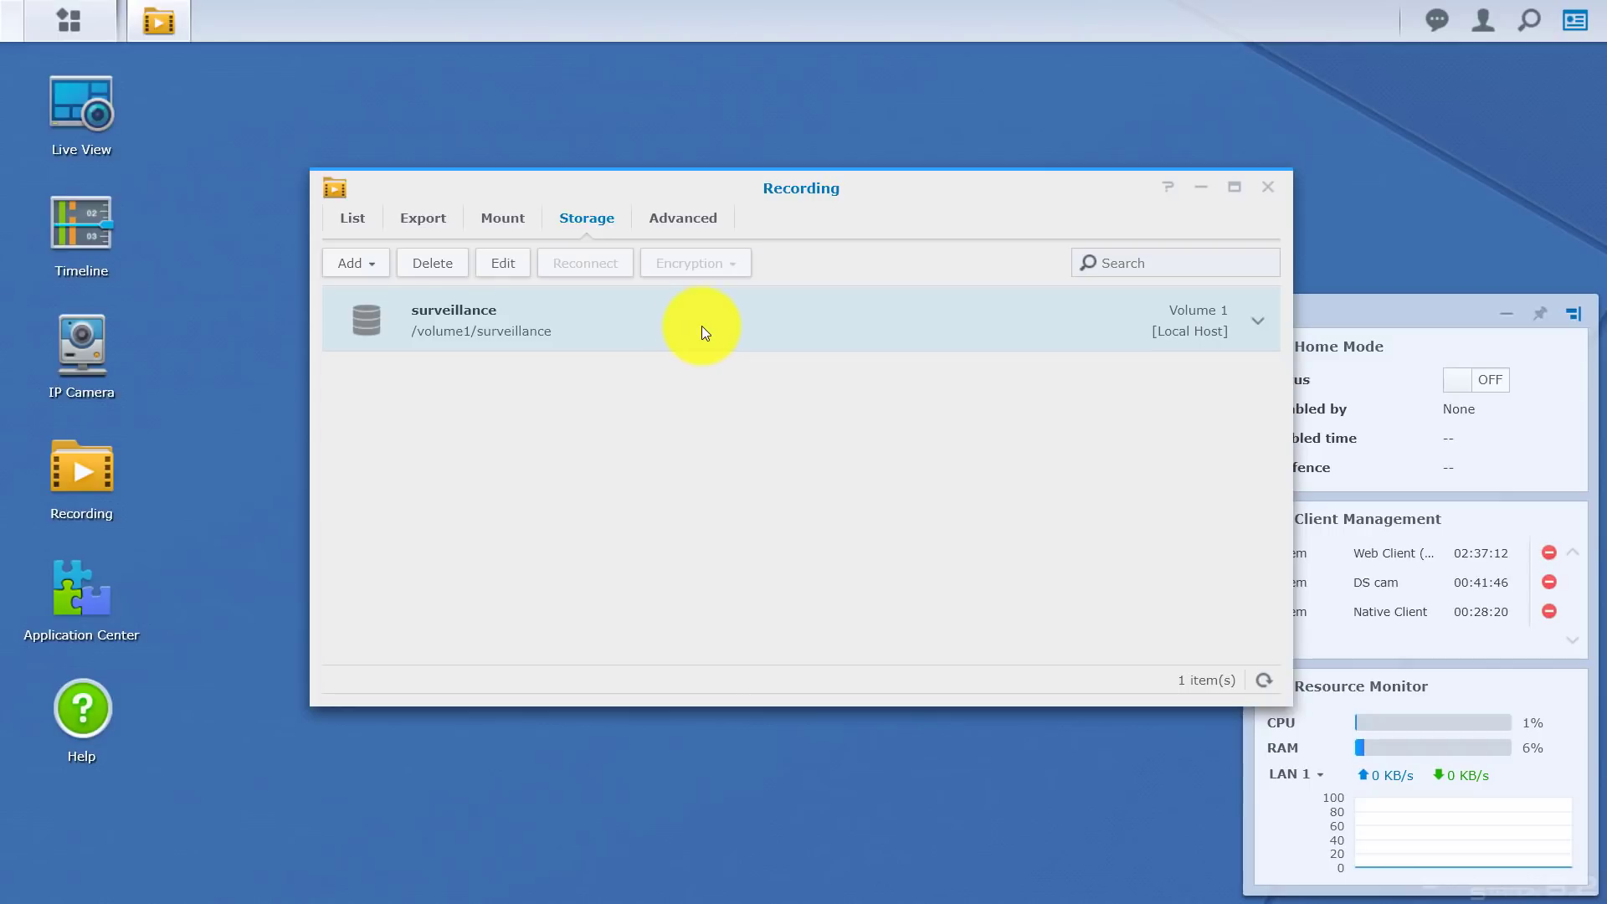
Expand the surveillance storage entry and enter a 100 GB recording limit in Edit, then close without saving.
click(1256, 323)
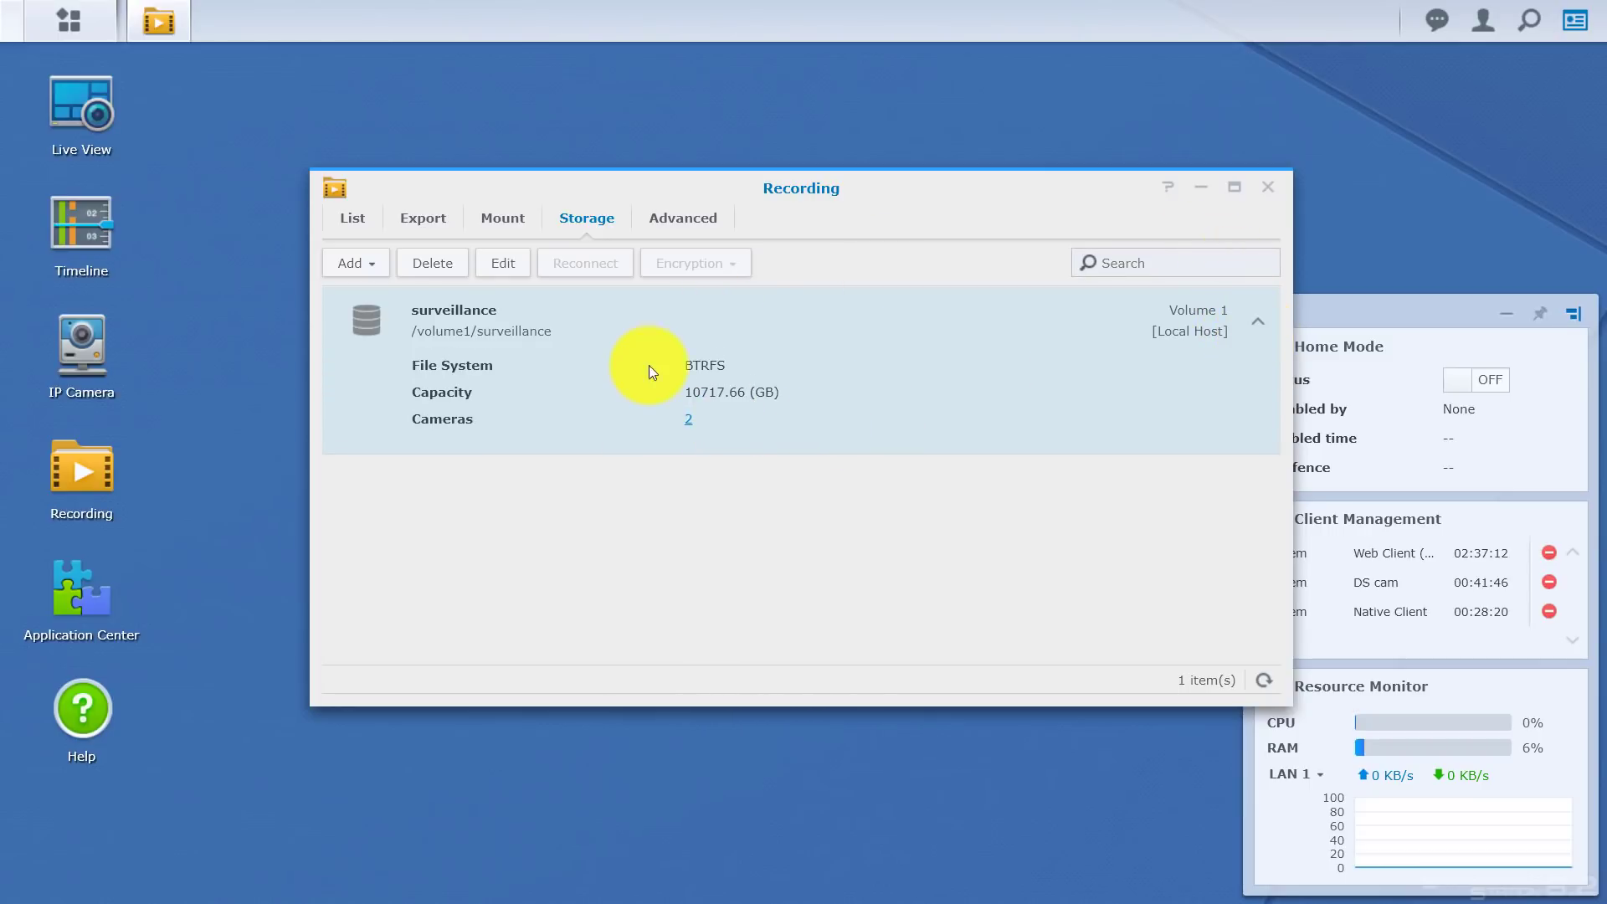
click(503, 264)
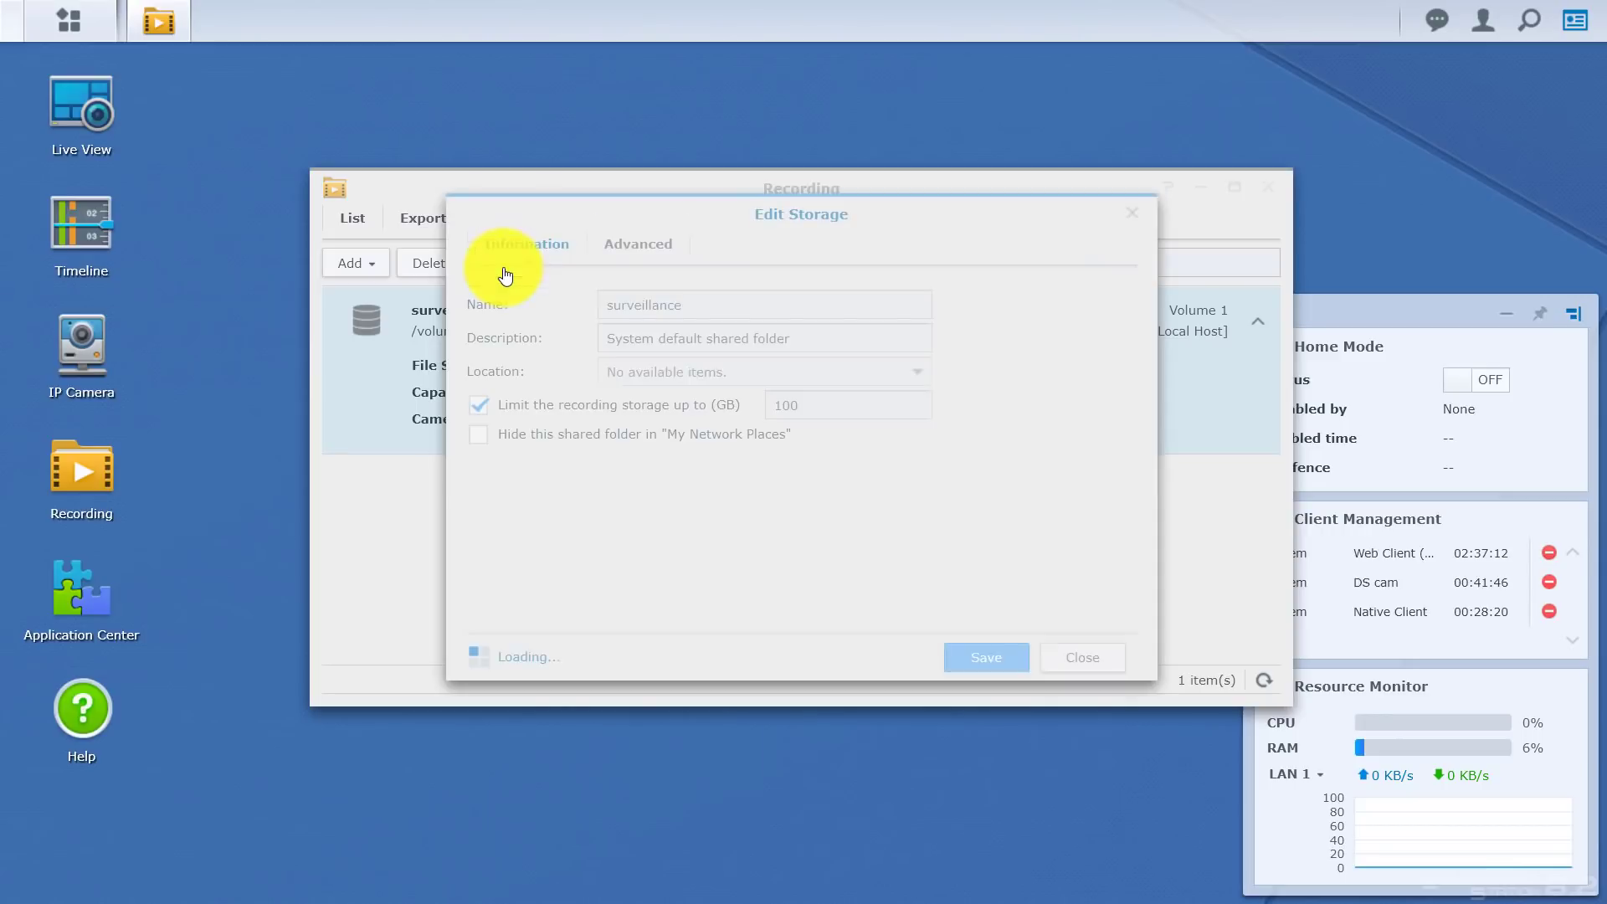
click(479, 406)
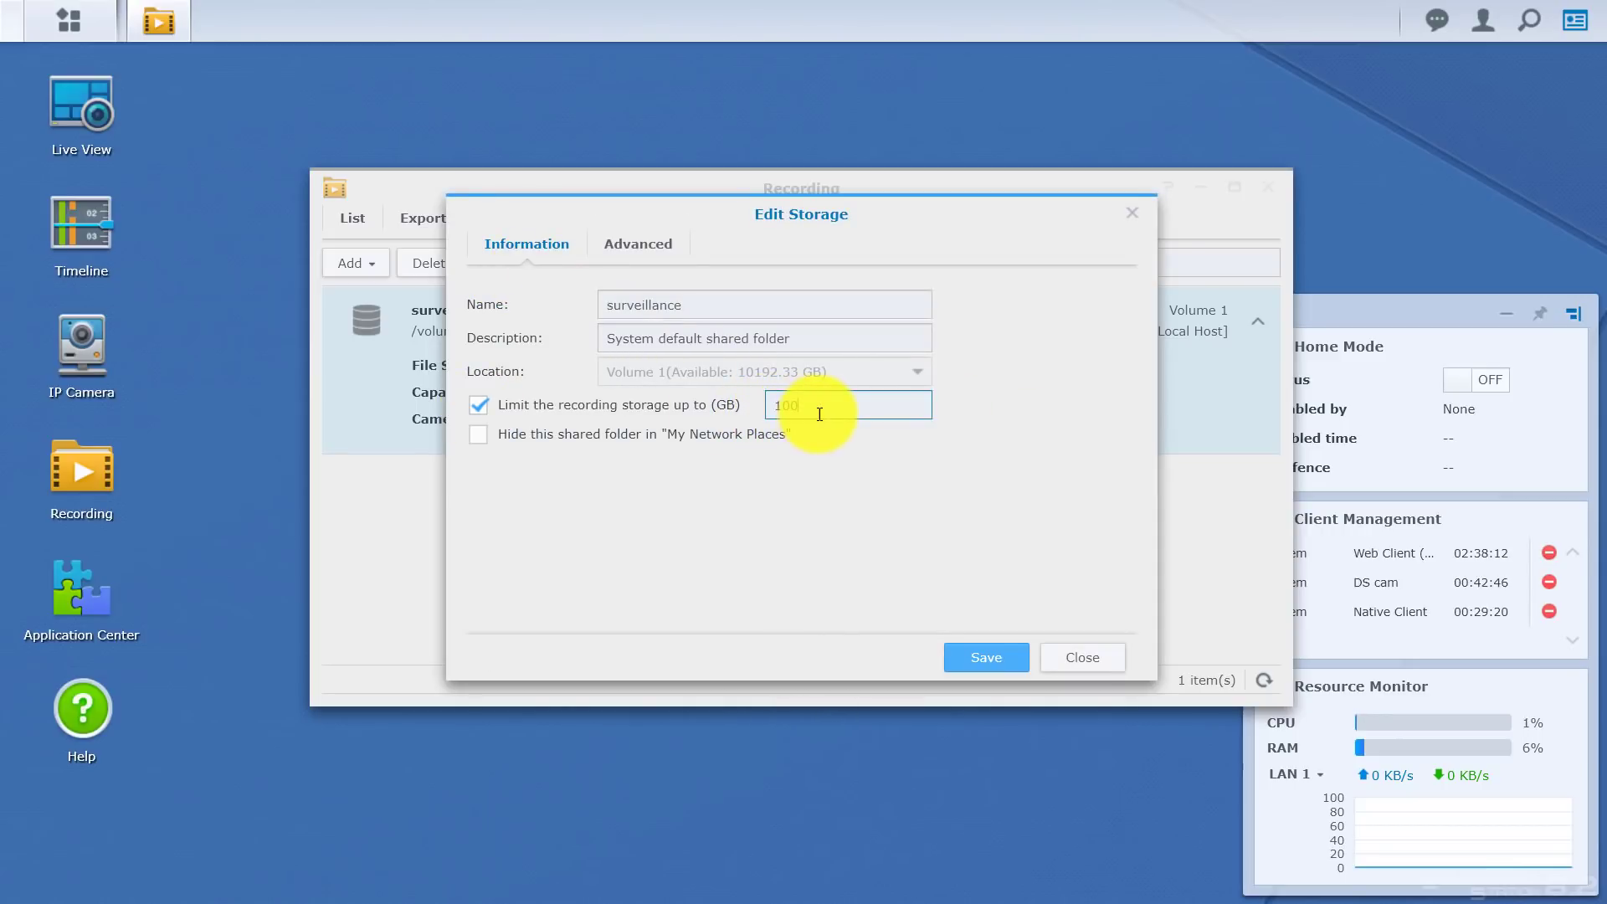
double_click(791, 406)
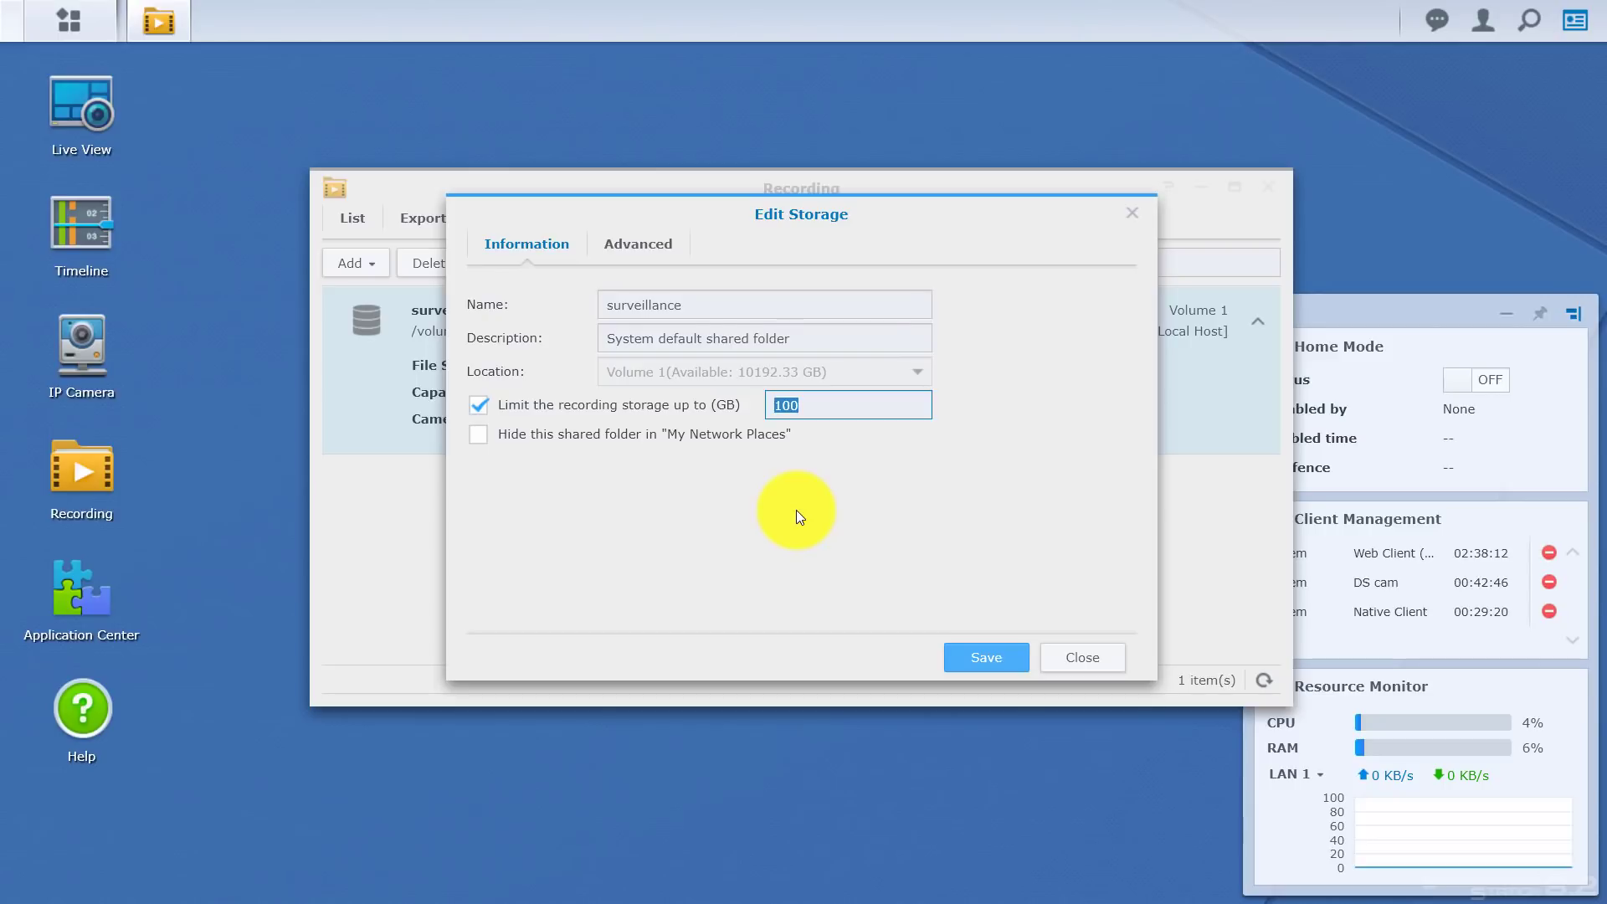
click(654, 251)
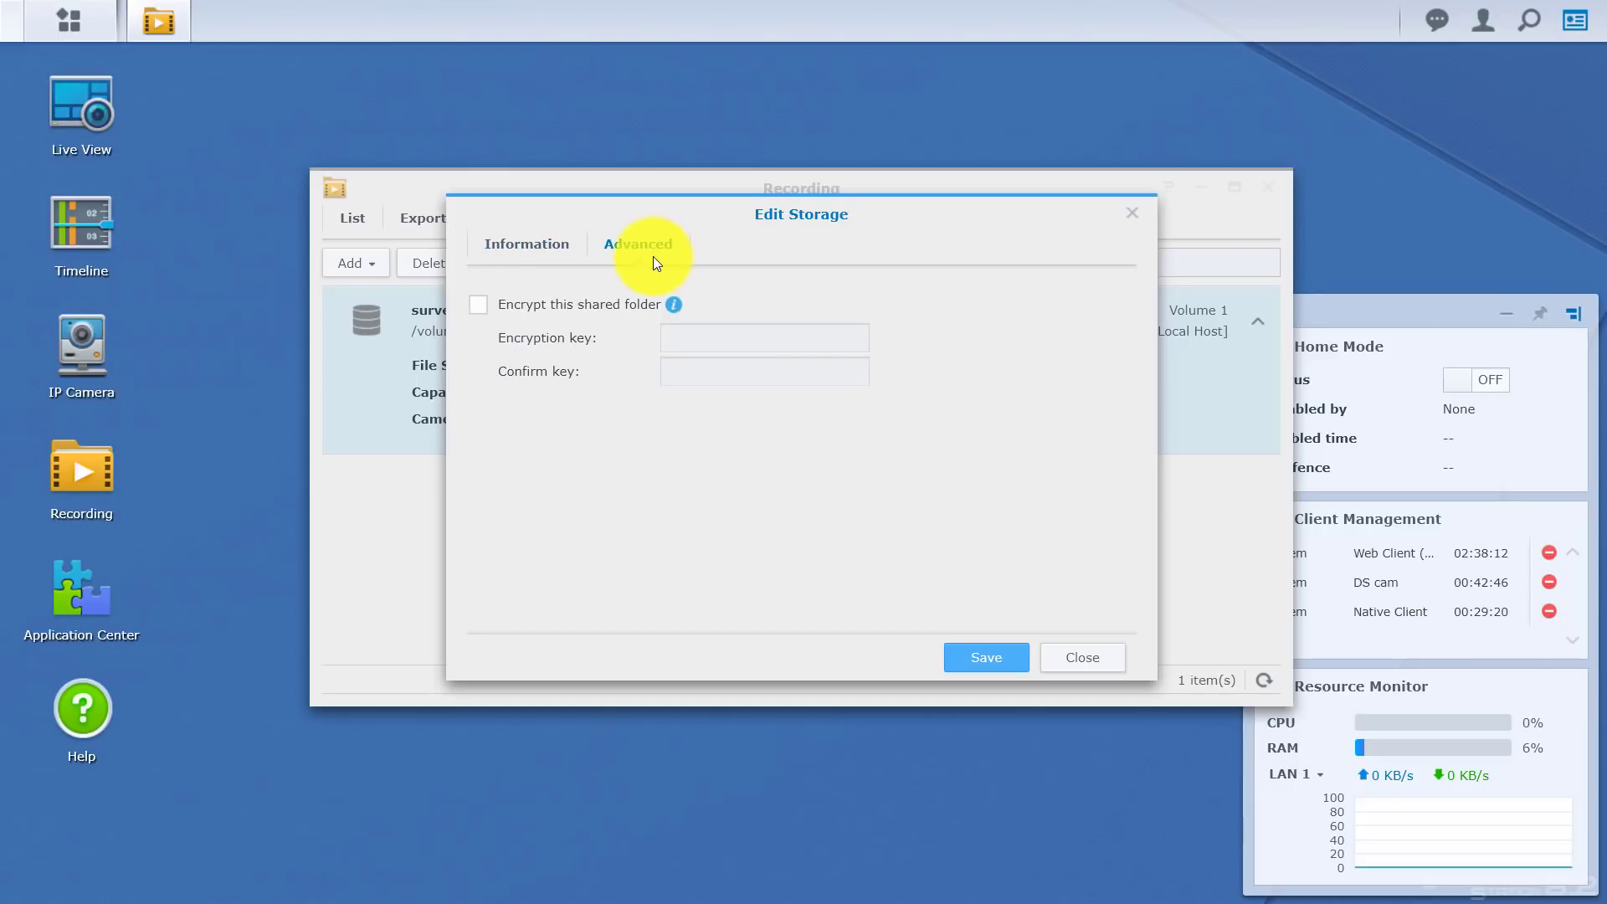
click(529, 245)
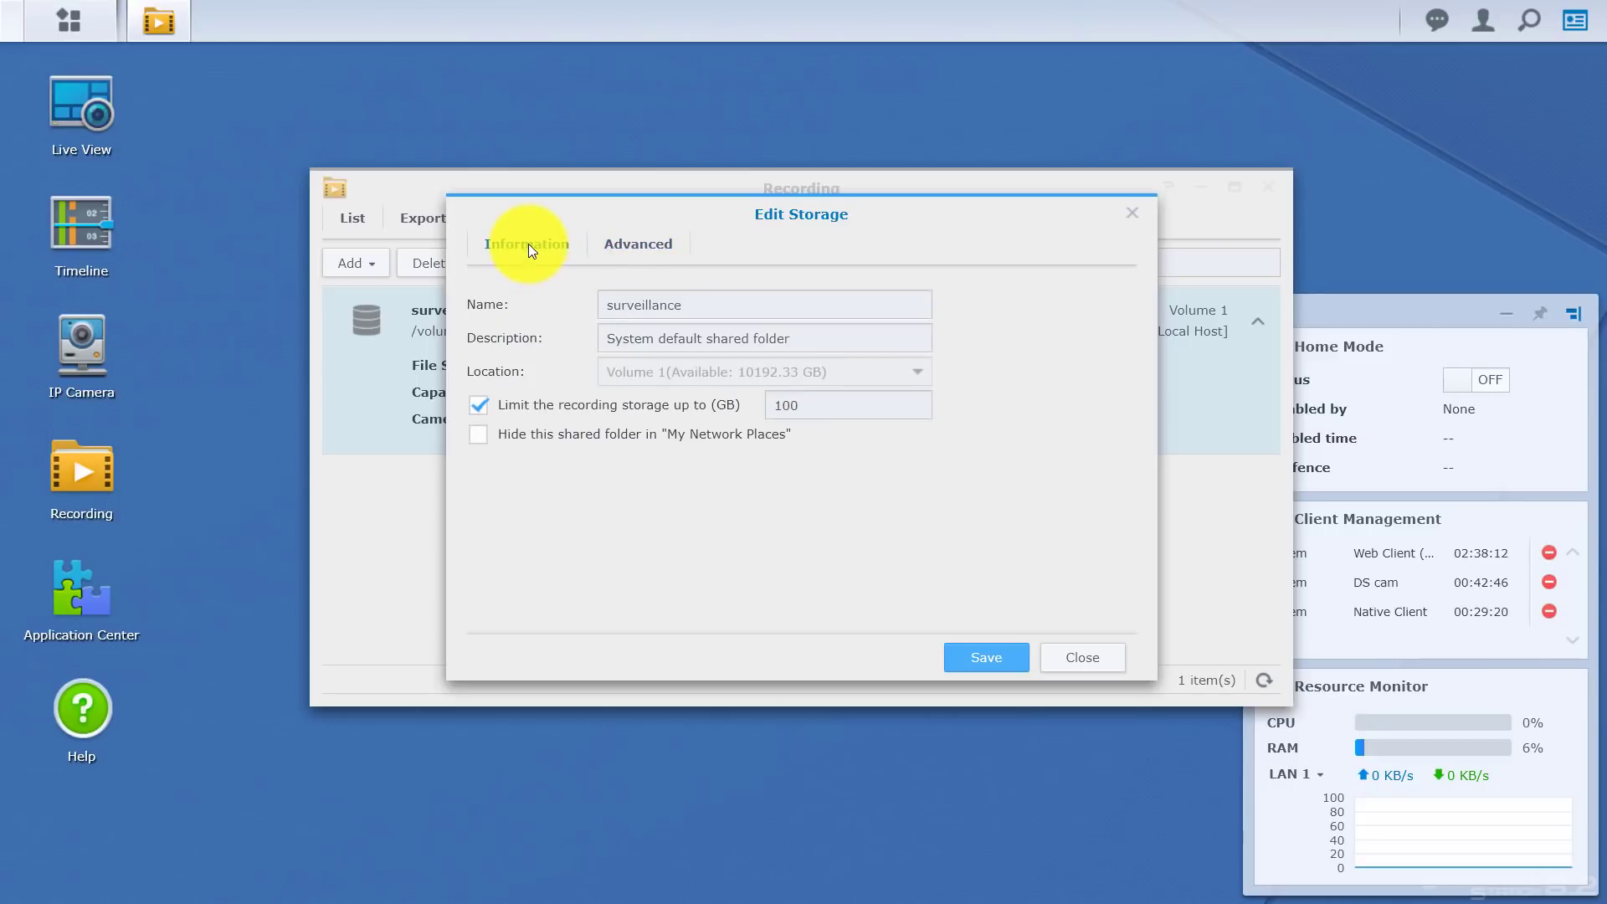
click(1103, 661)
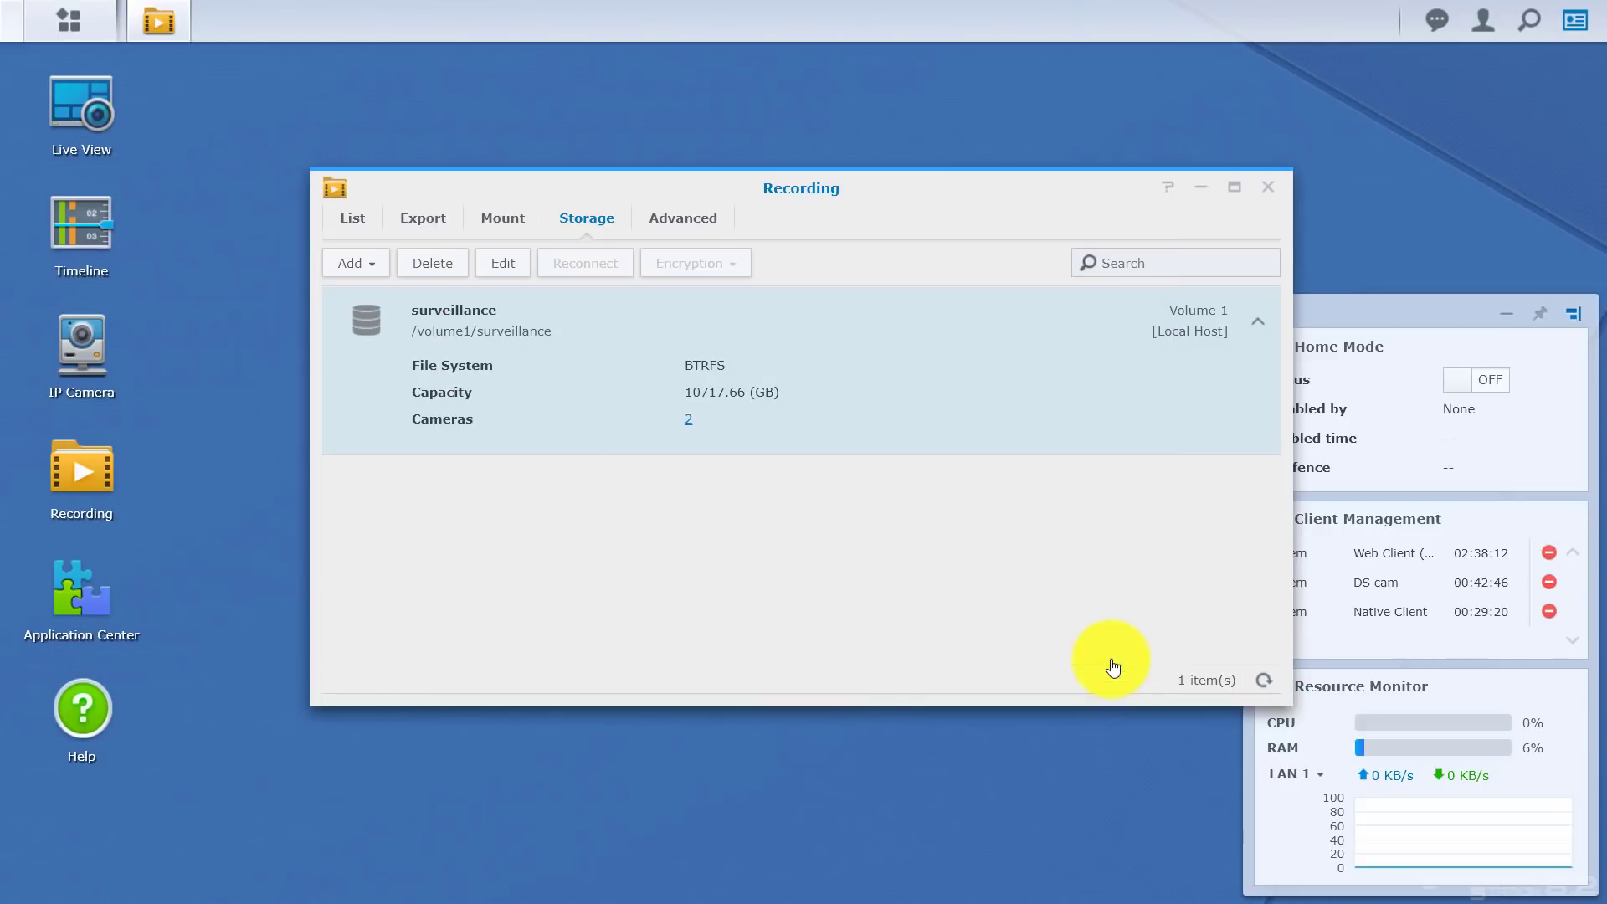
View the rotation settings on the Recording window's Advanced tab.
click(678, 221)
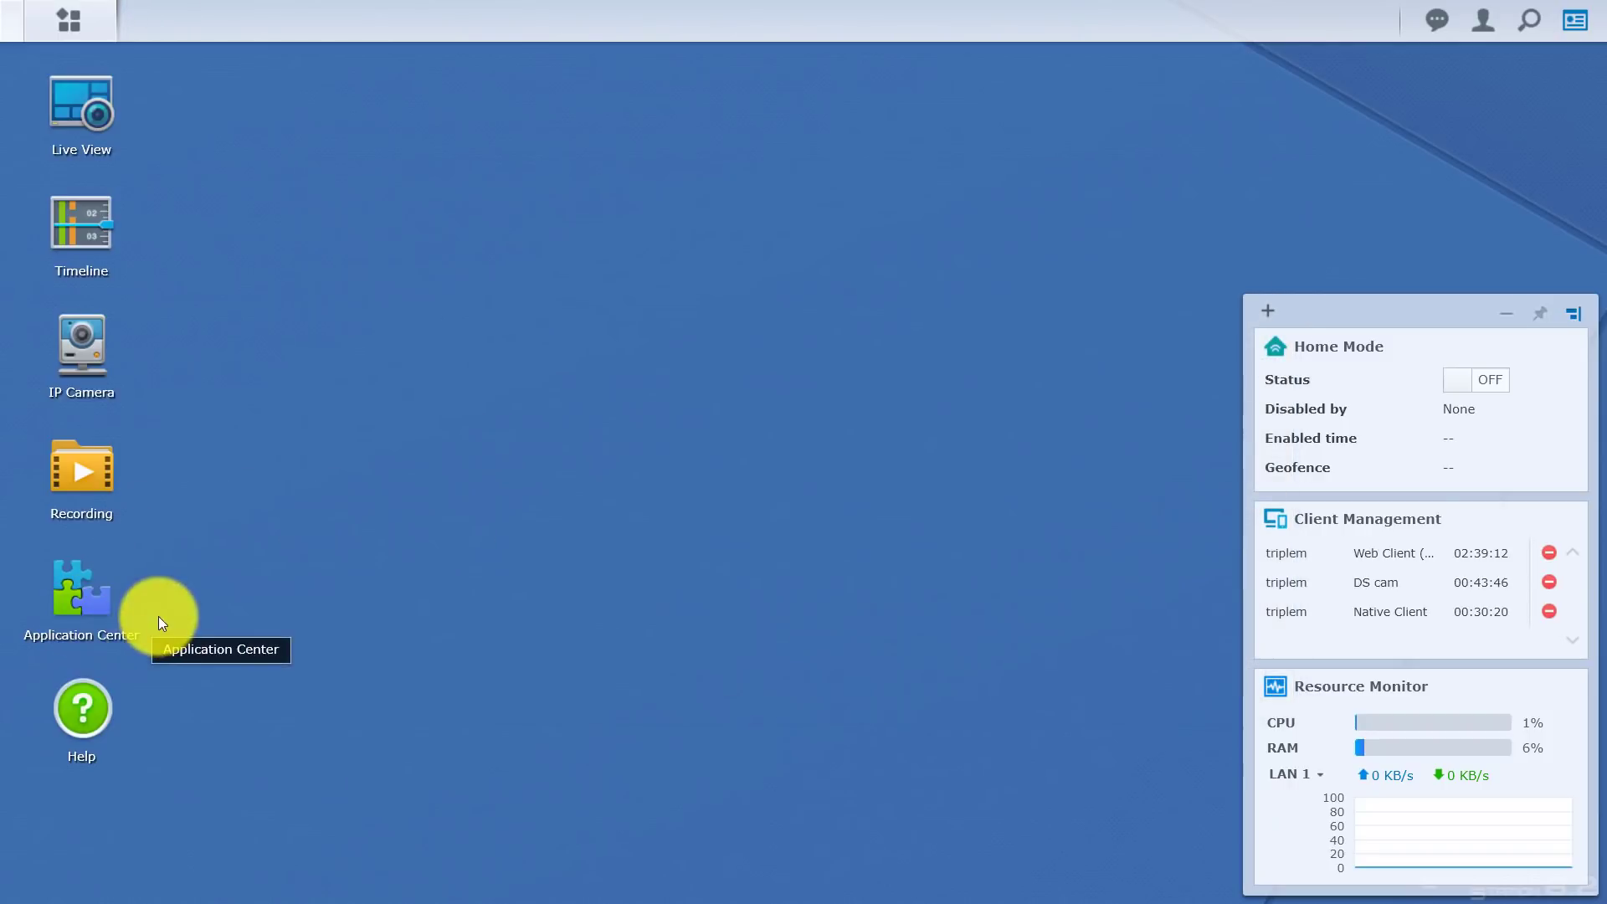
In Application Center's All list, open Surveillance Station Client details under Download PC Utilities.
click(97, 604)
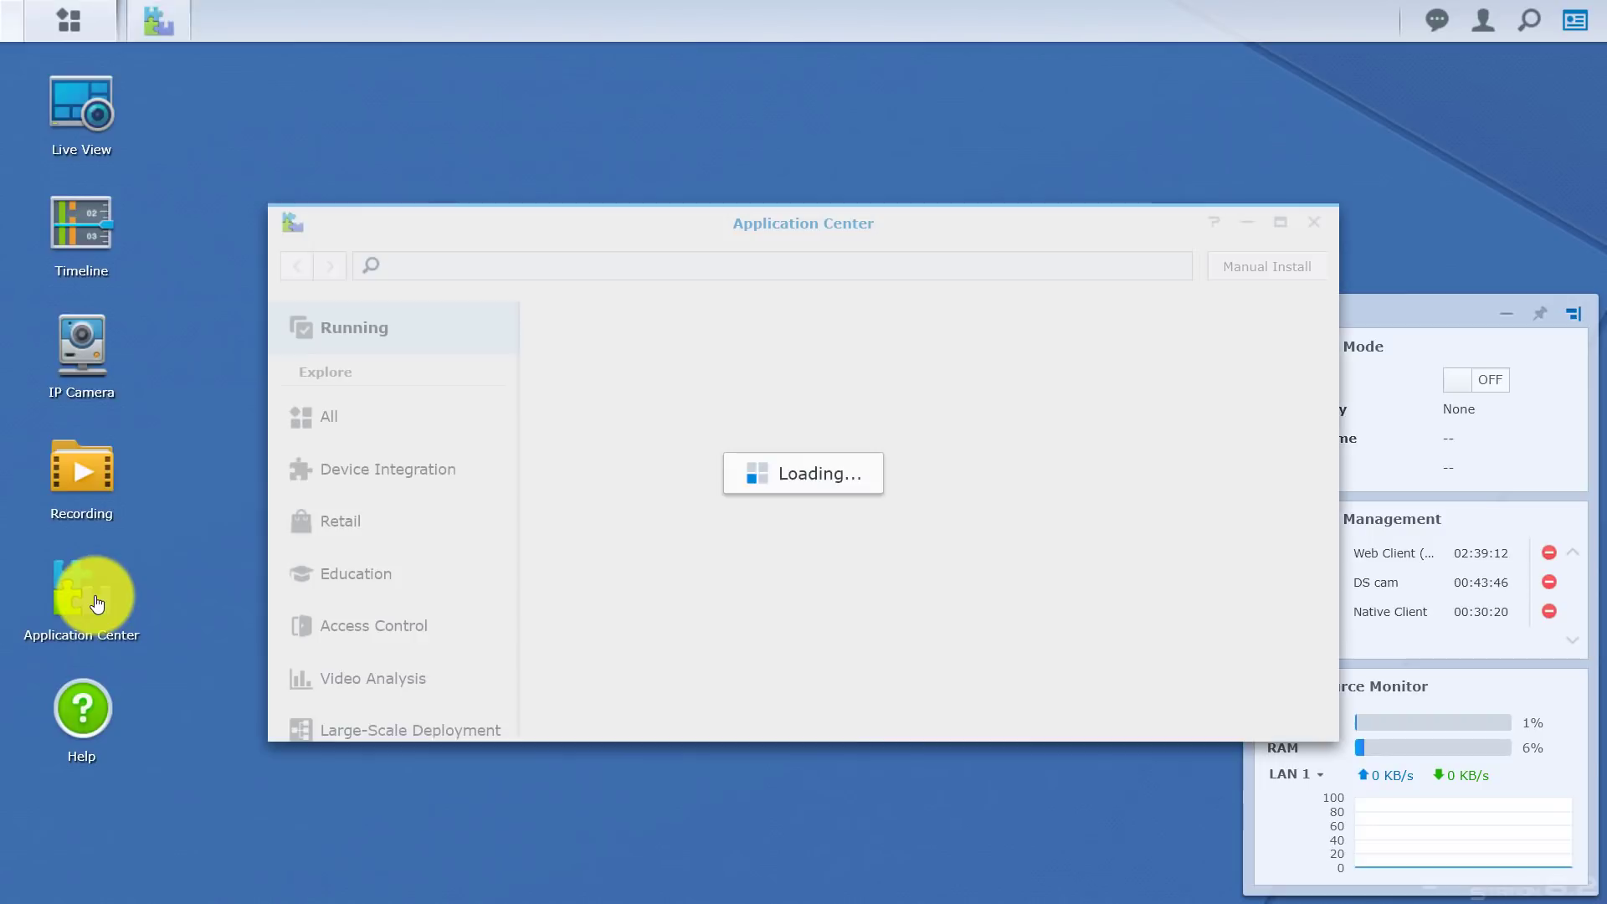
click(329, 416)
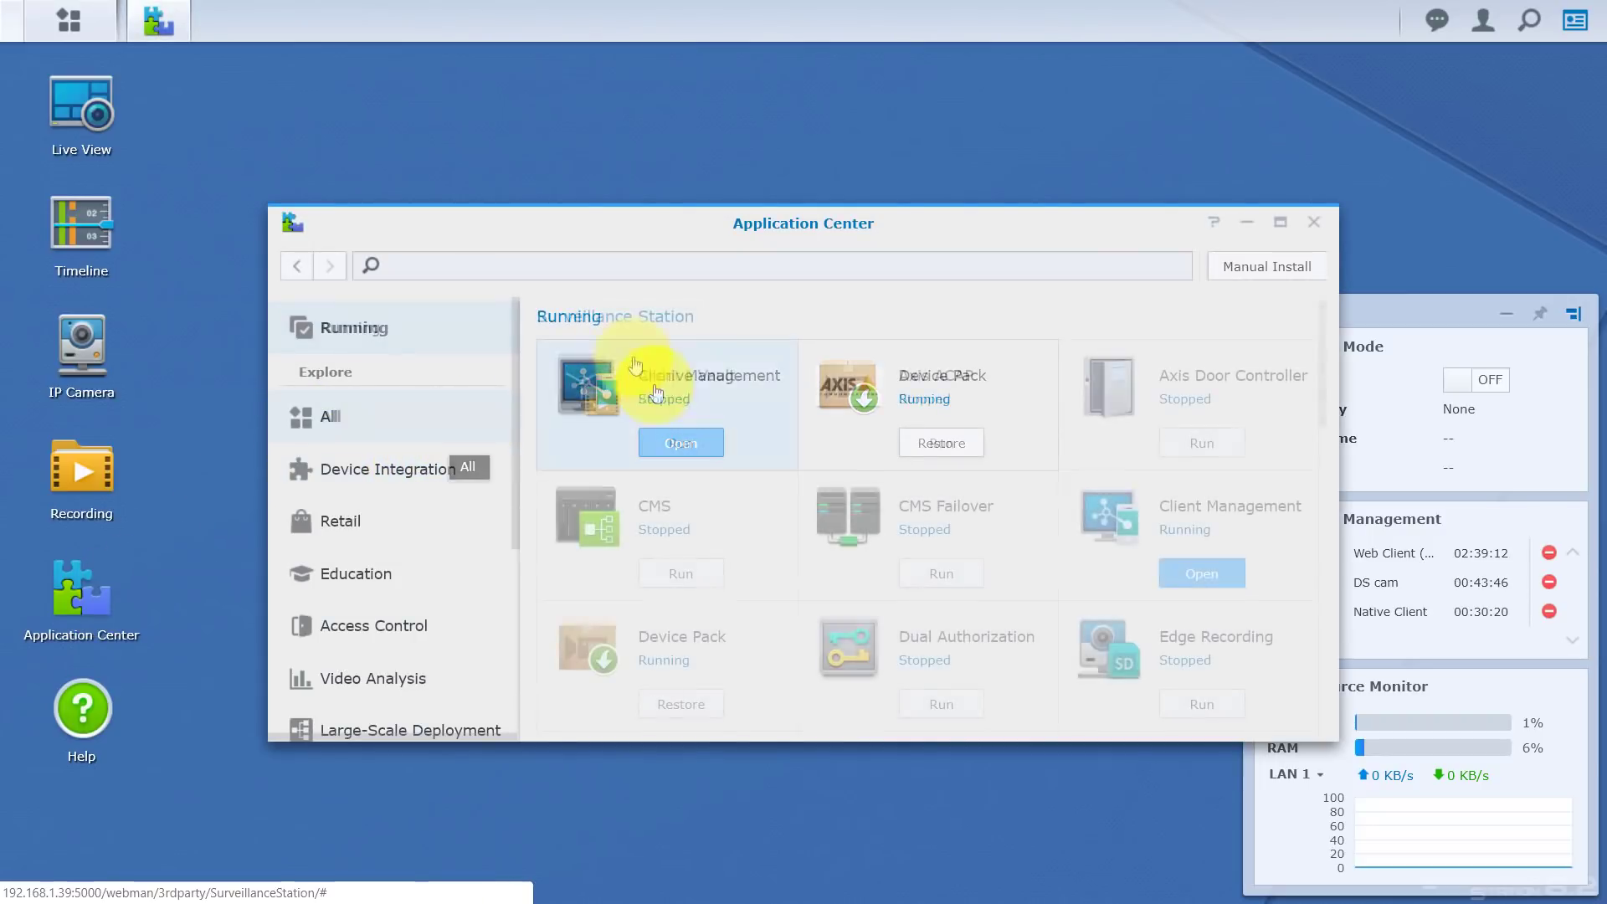
scroll(1001, 393, down, 1)
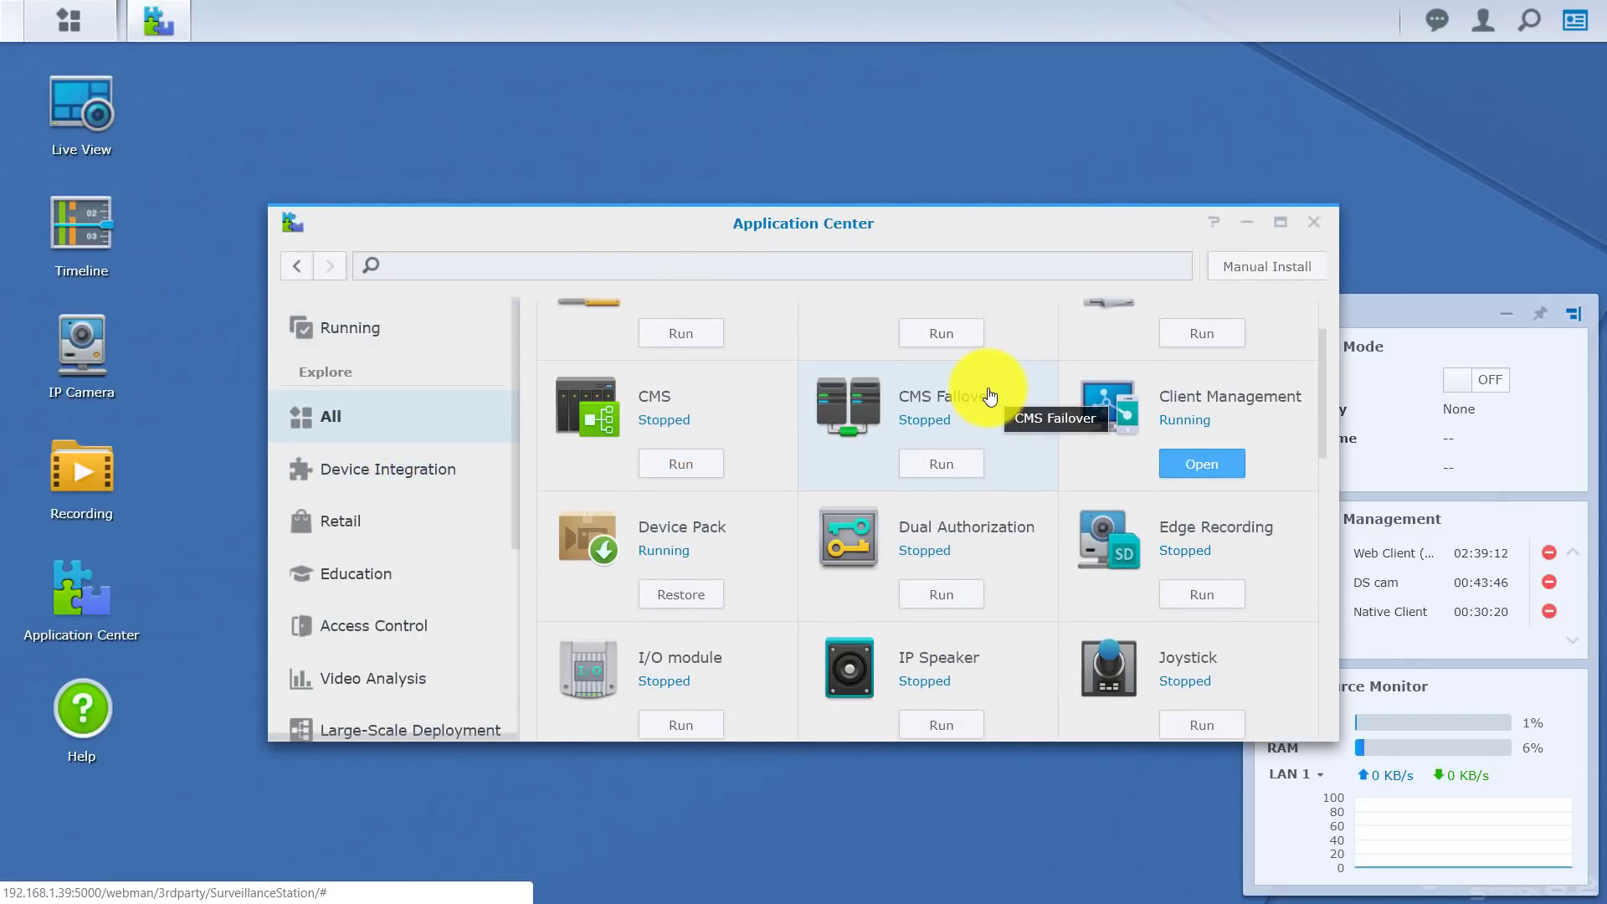
scroll(990, 396, down, 2)
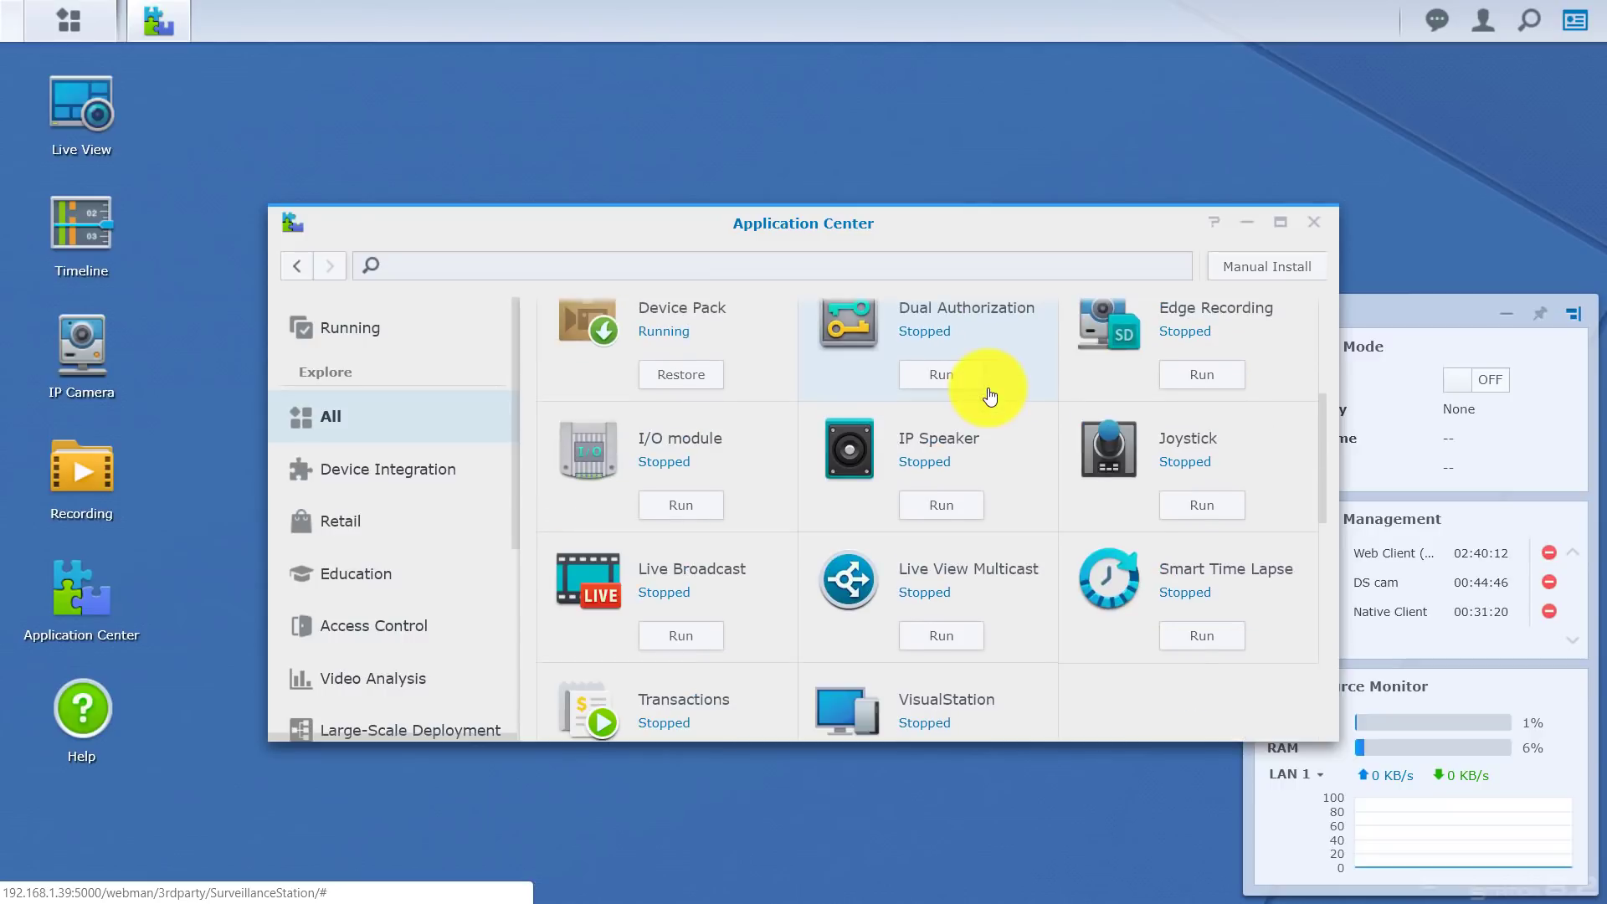
scroll(988, 390, down, 4)
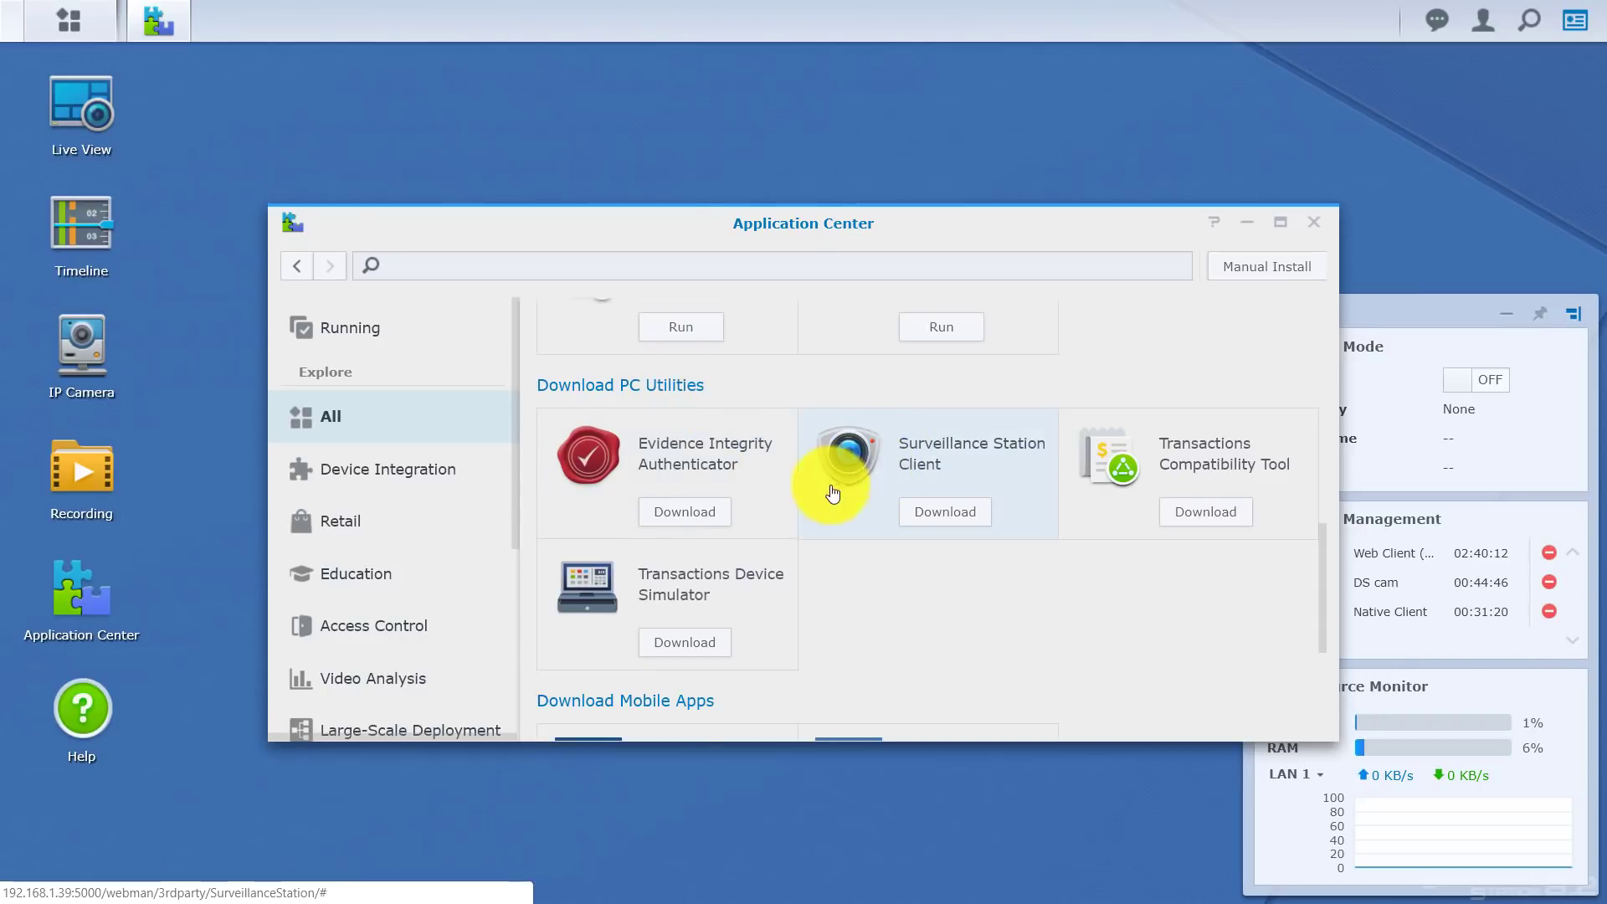
click(906, 459)
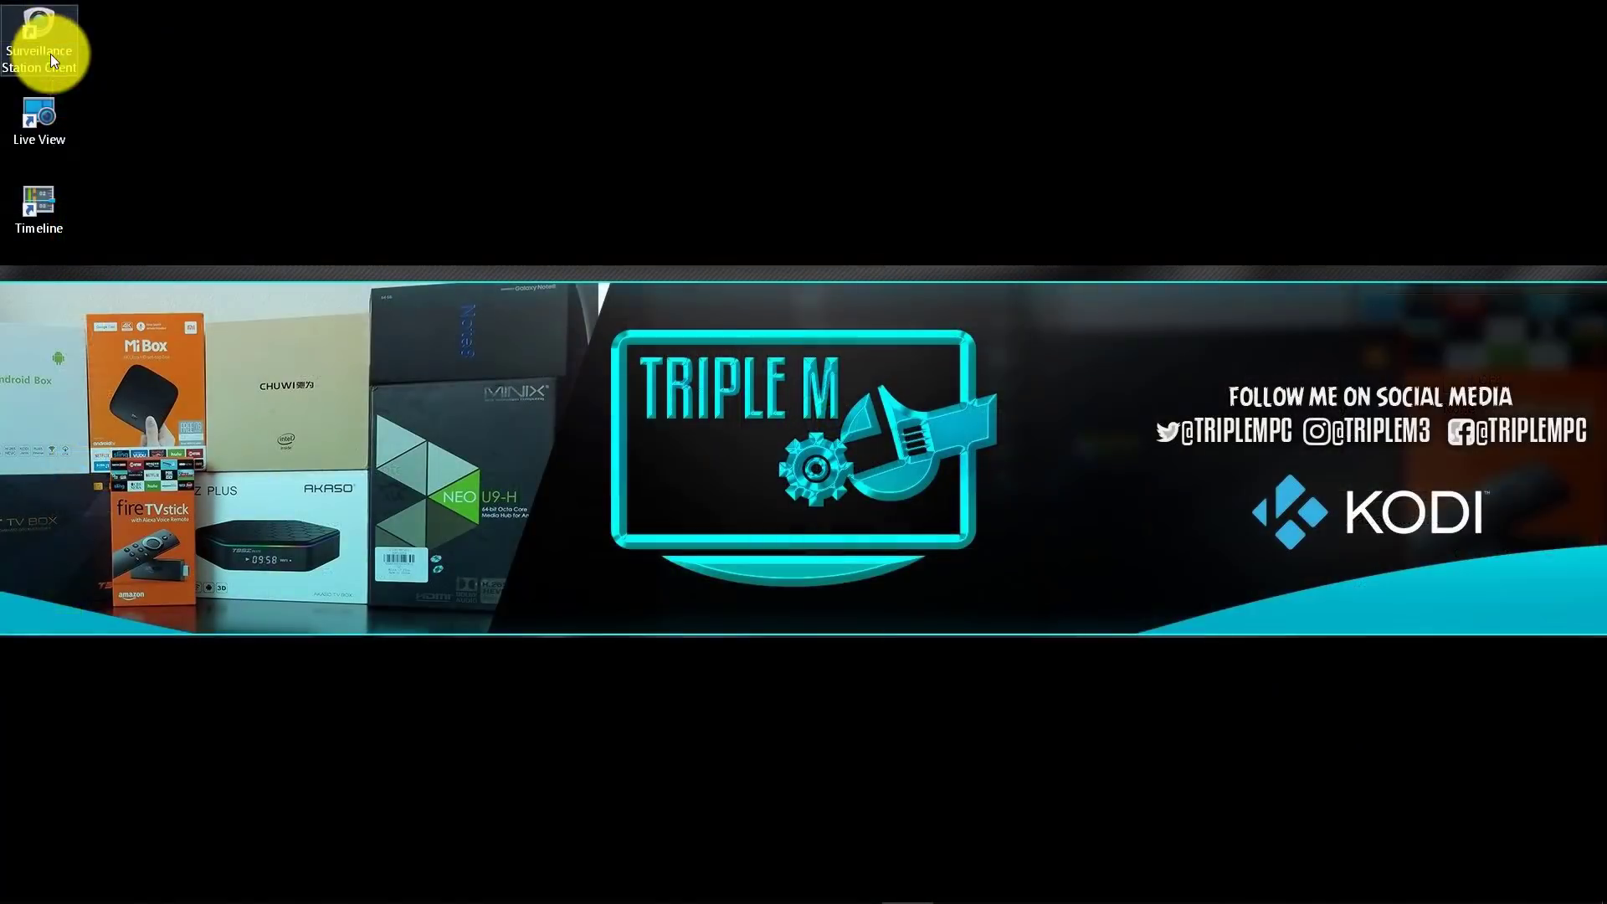
Launch and sign in to Surveillance Station Client, moving the widget panel right and Help lower-left.
double_click(52, 59)
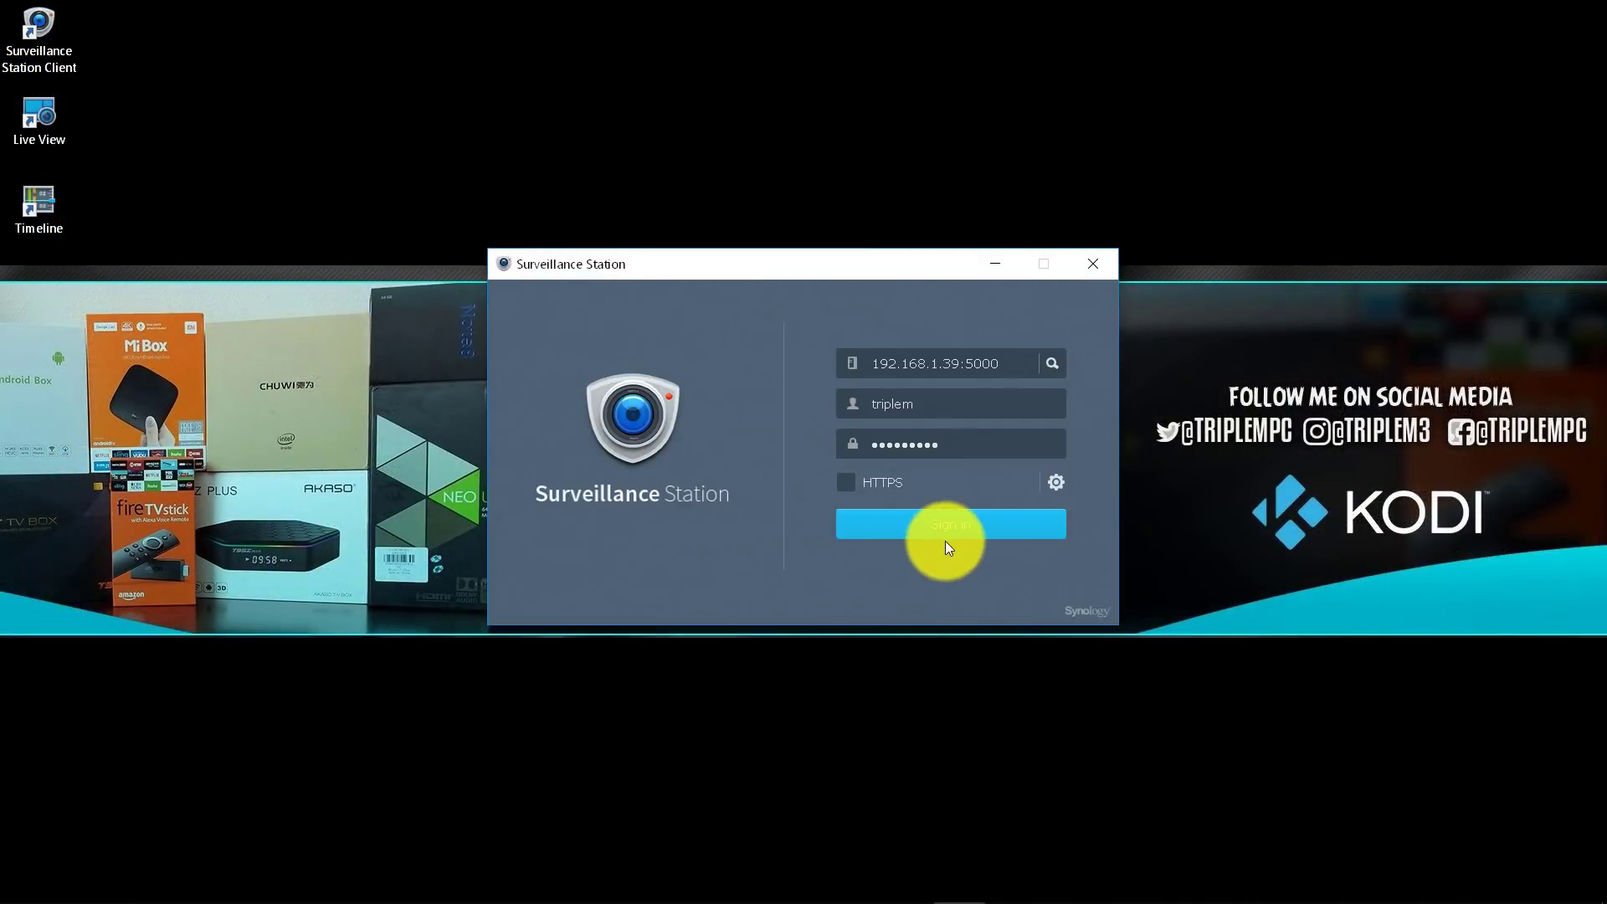
click(956, 541)
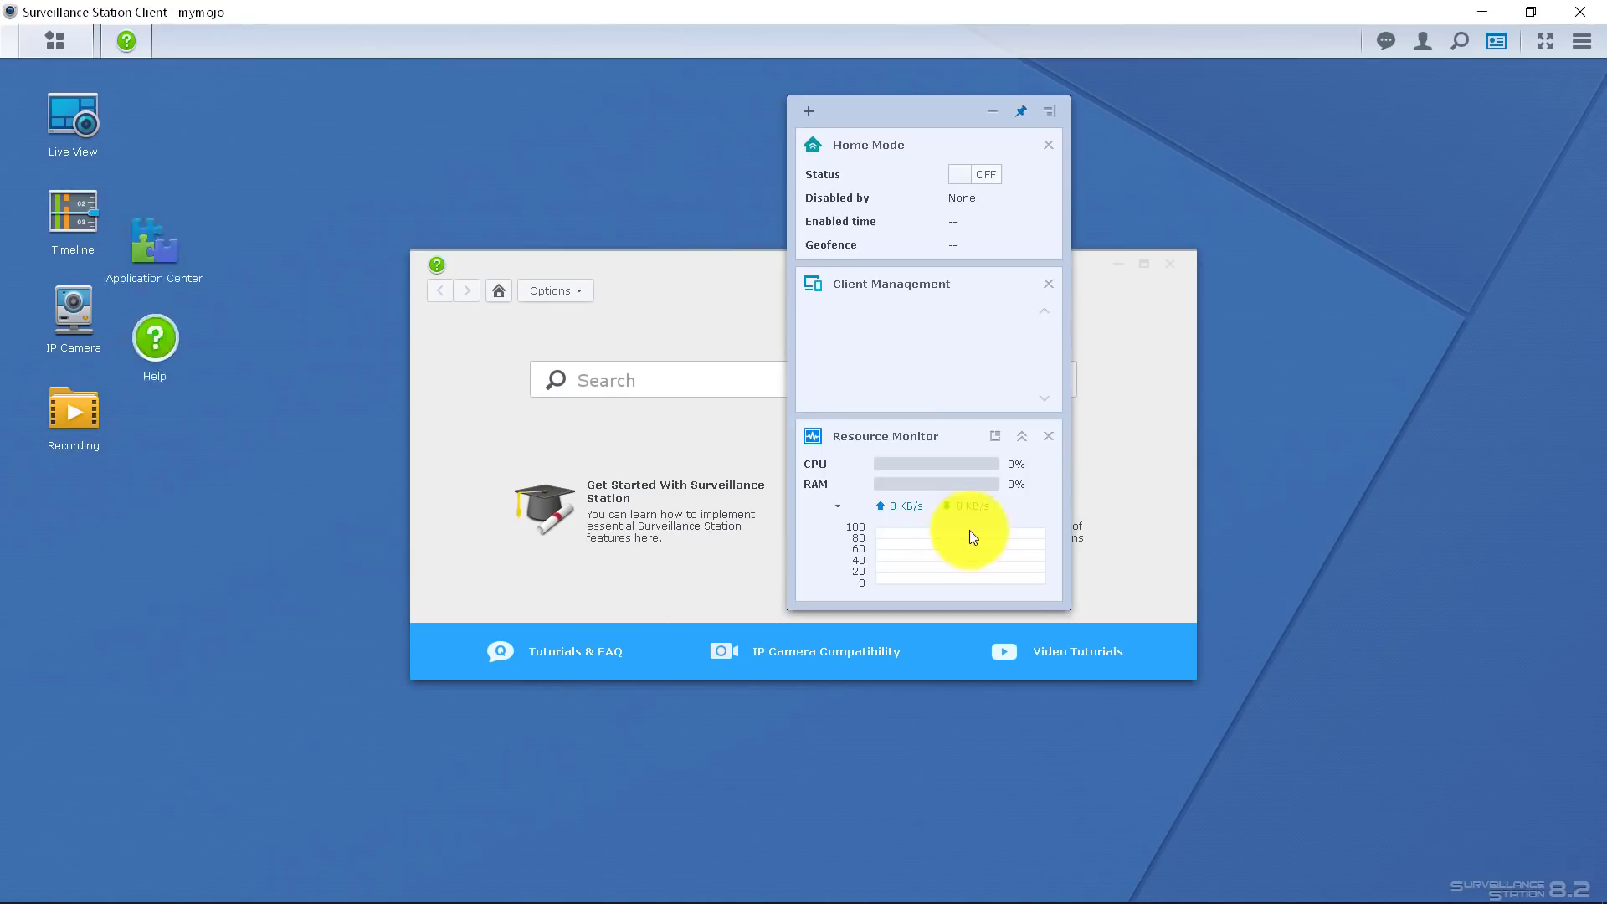
drag(919, 109, 1373, 179)
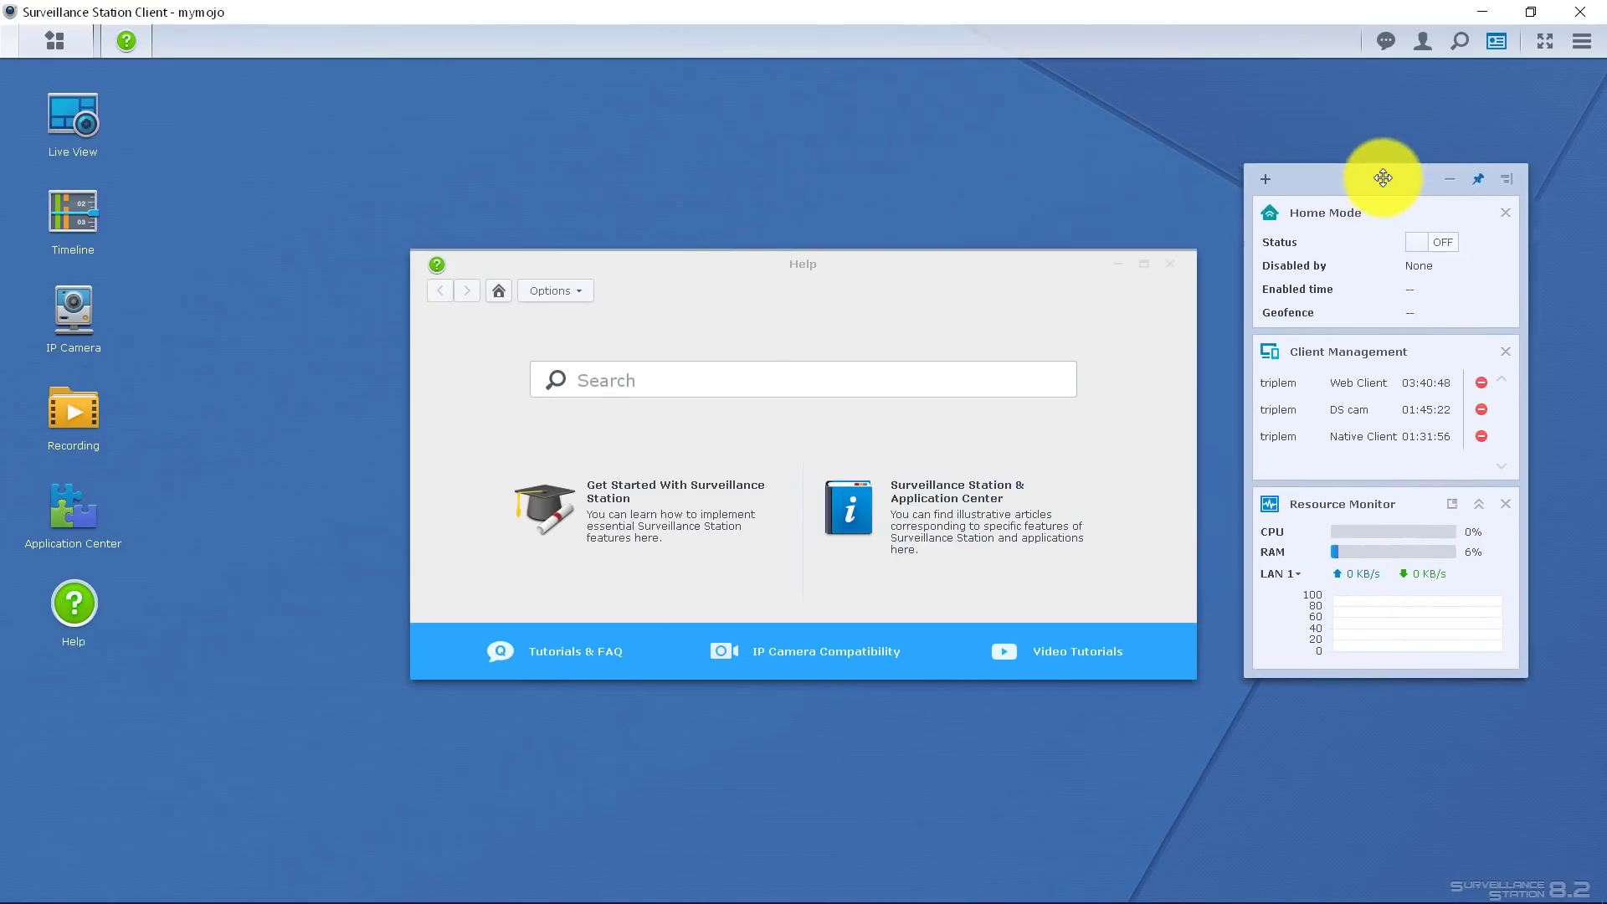
drag(912, 274, 819, 296)
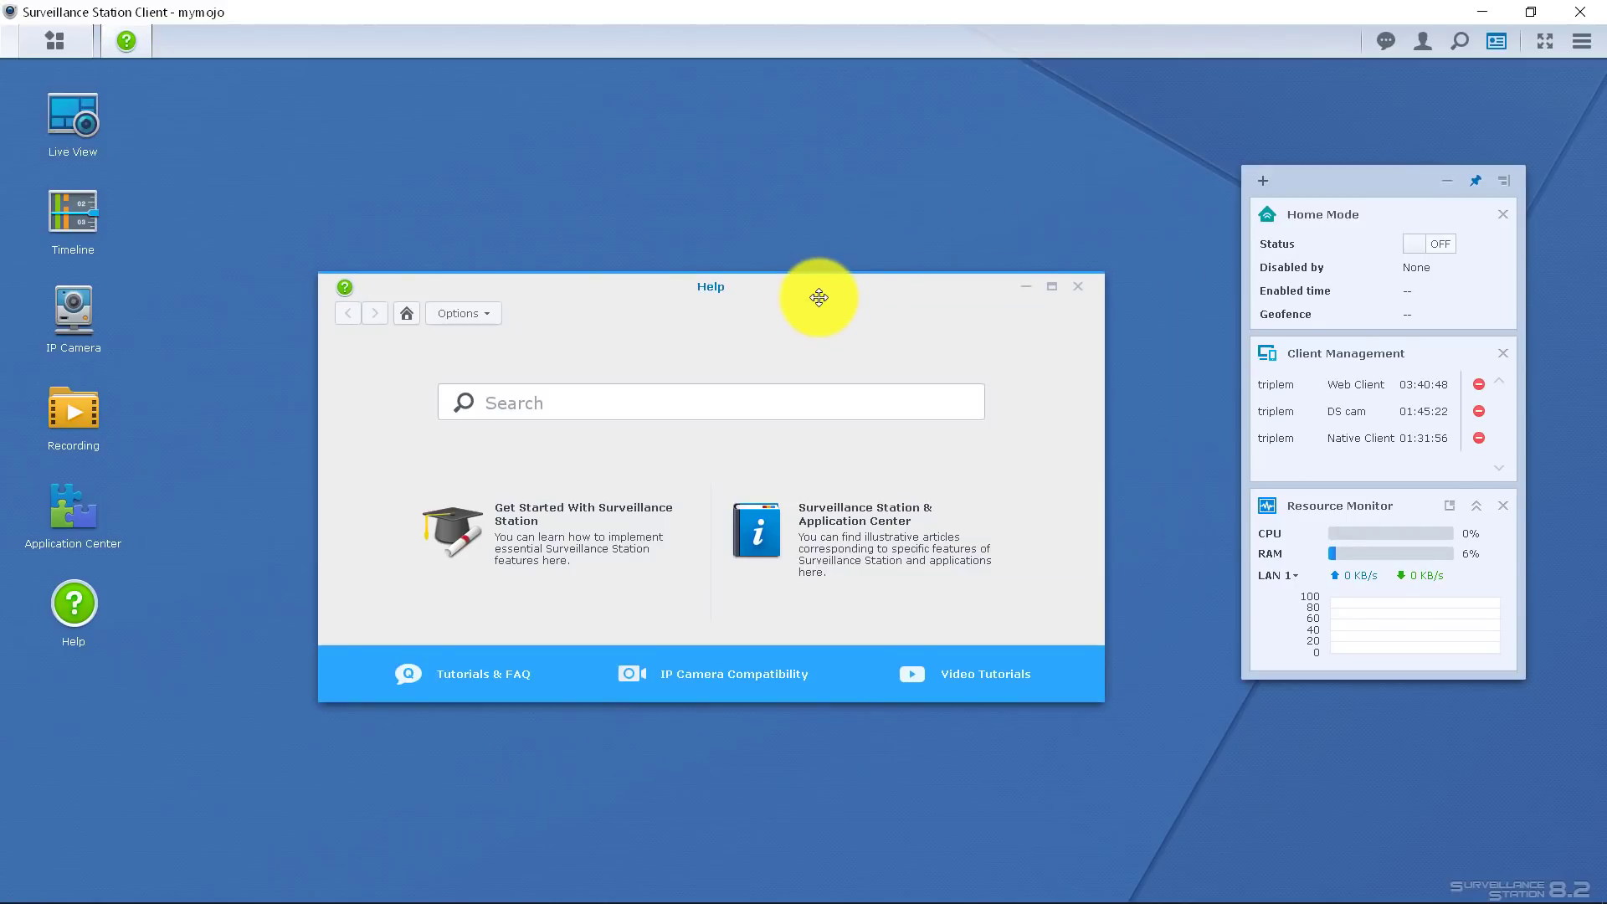